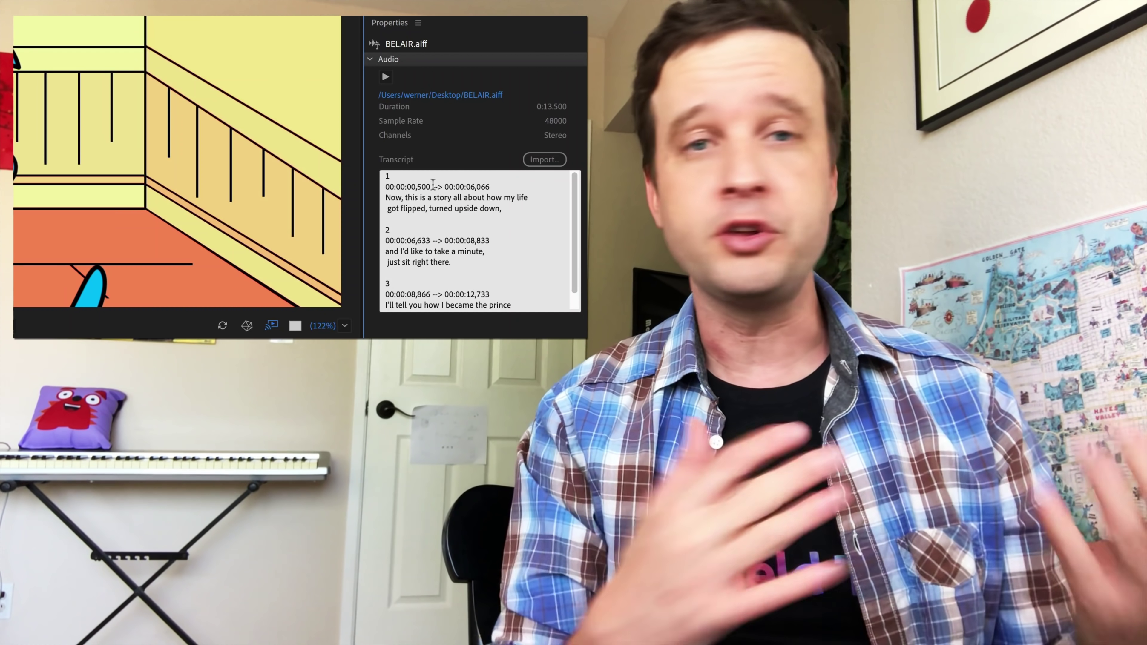
- Scrub the scene forward in time so the frog puppet hops
scroll(476, 258, "down", 1)
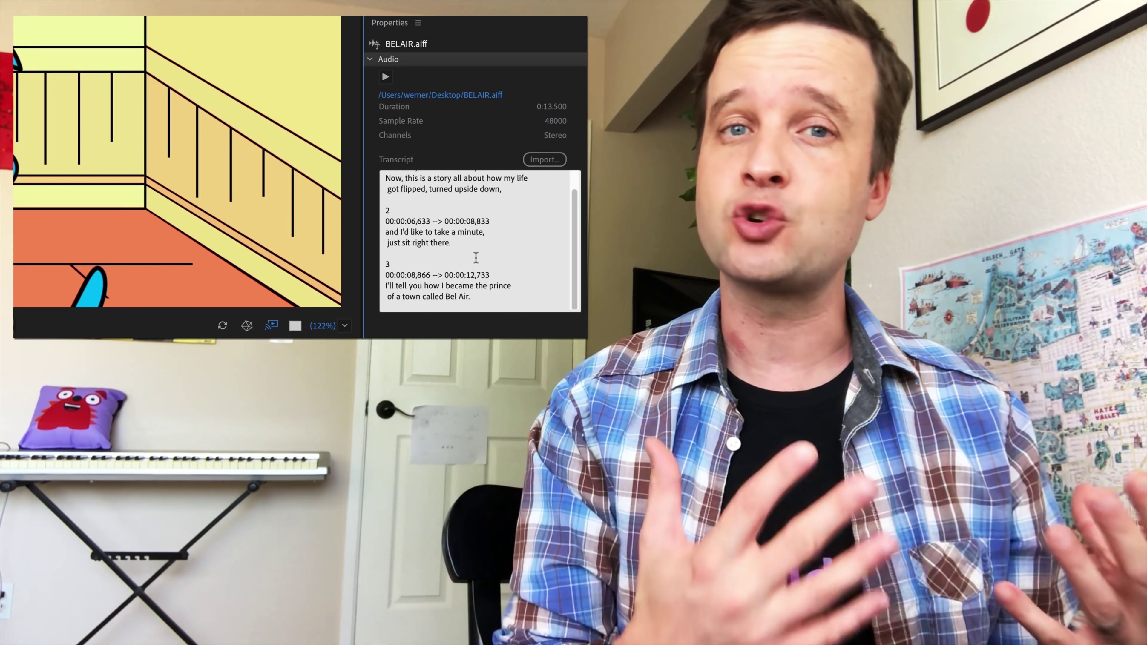
scroll(476, 258, "up", 1)
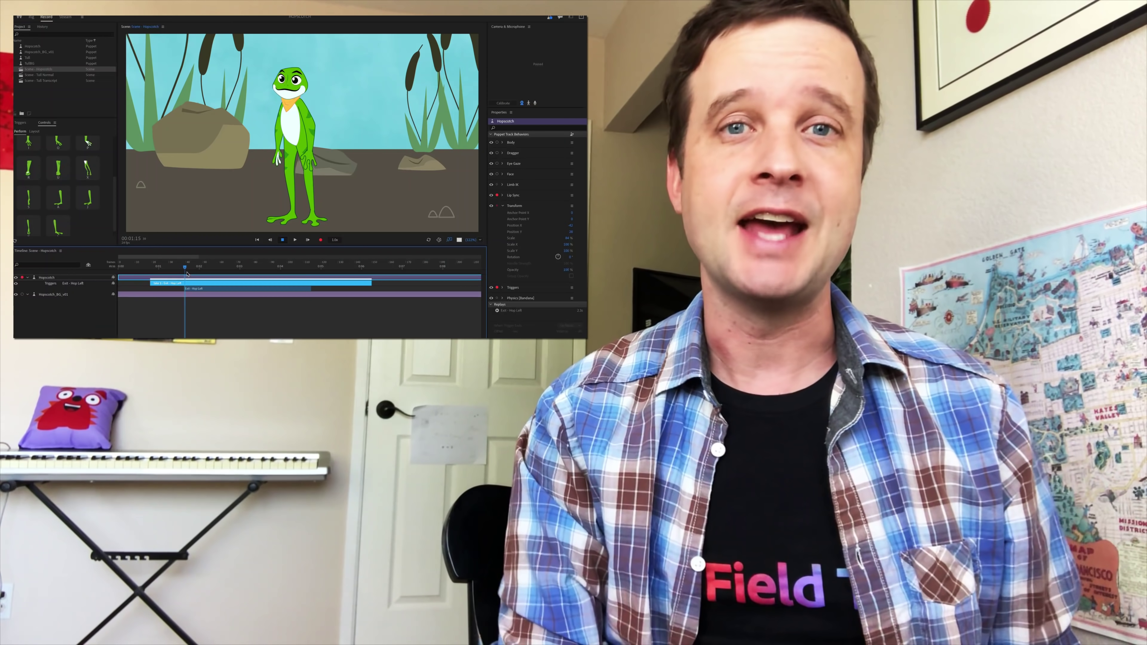
left_click_drag(187, 273, 226, 276)
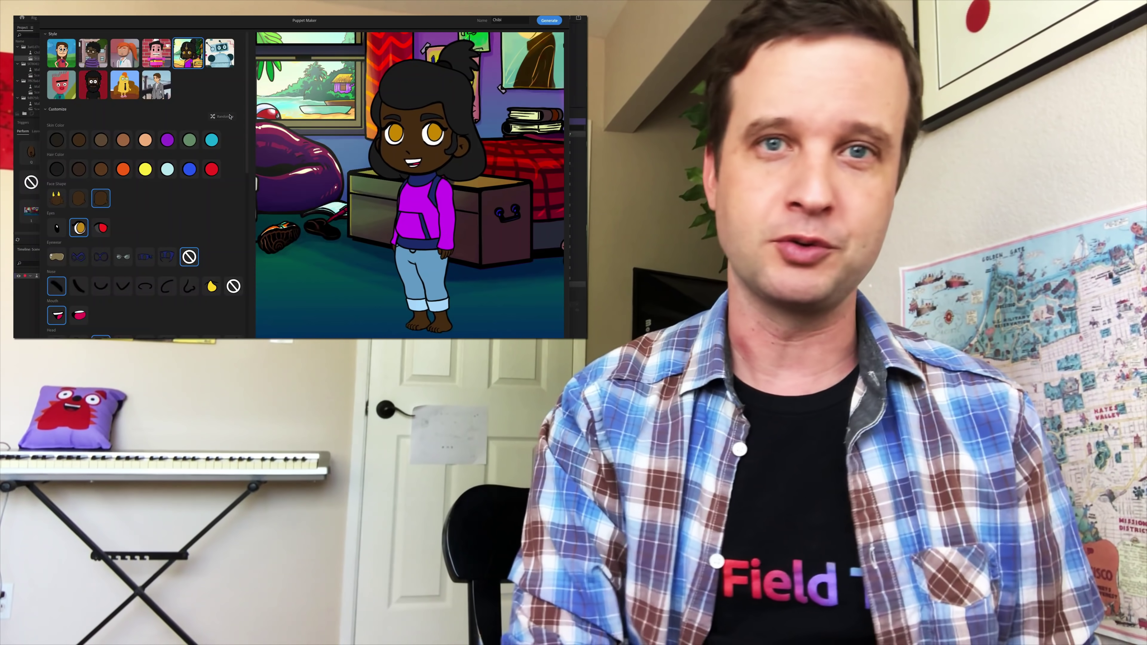
- Randomize the new puppet seven times, ending on a striped green alien with antennae
left_click(230, 117)
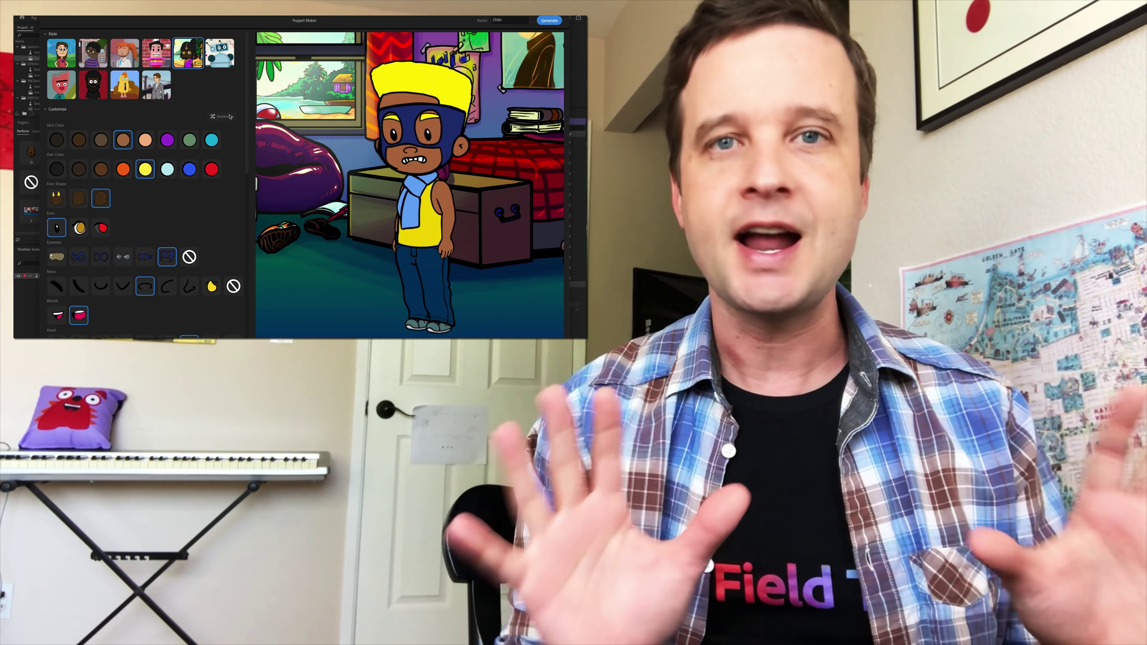
left_click(230, 117)
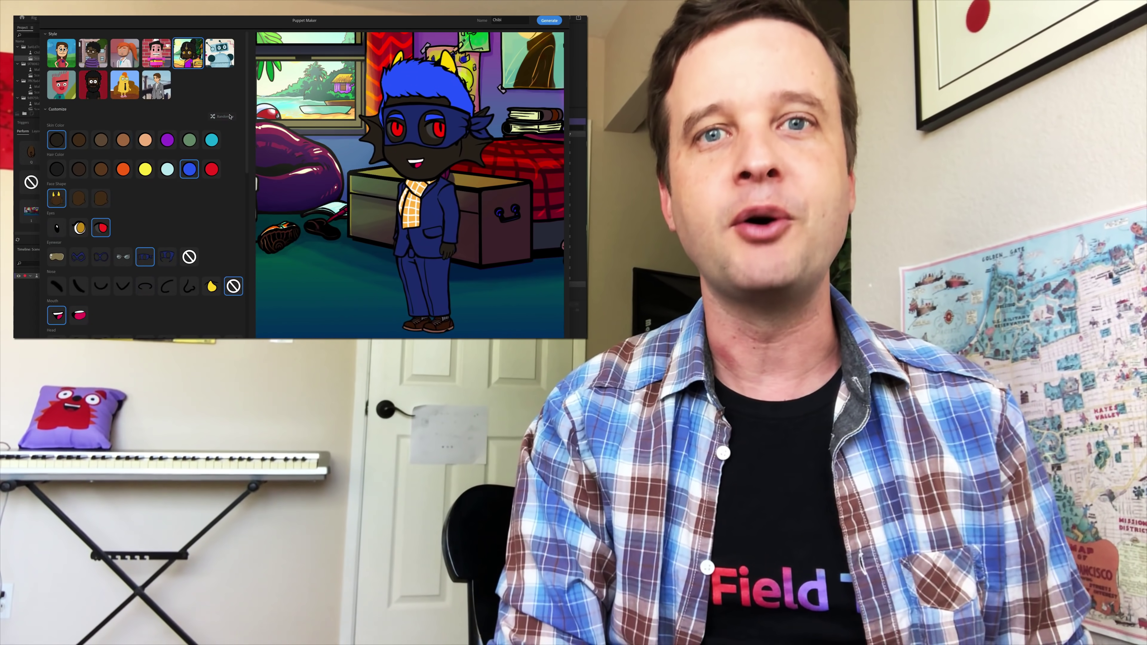
left_click(230, 116)
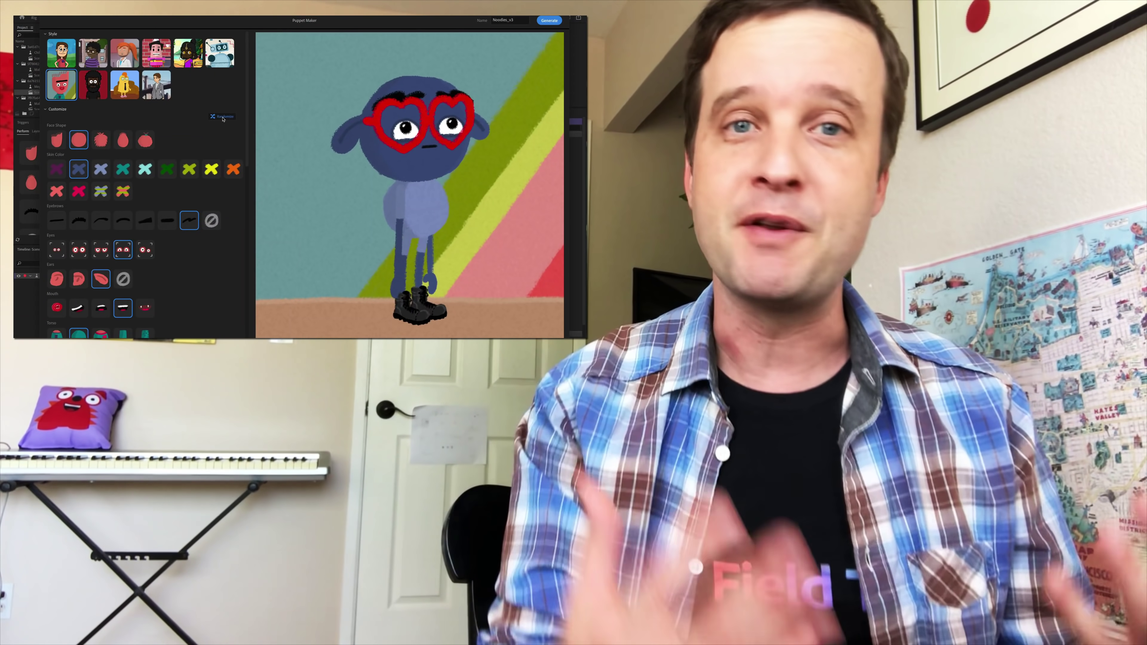
left_click(222, 117)
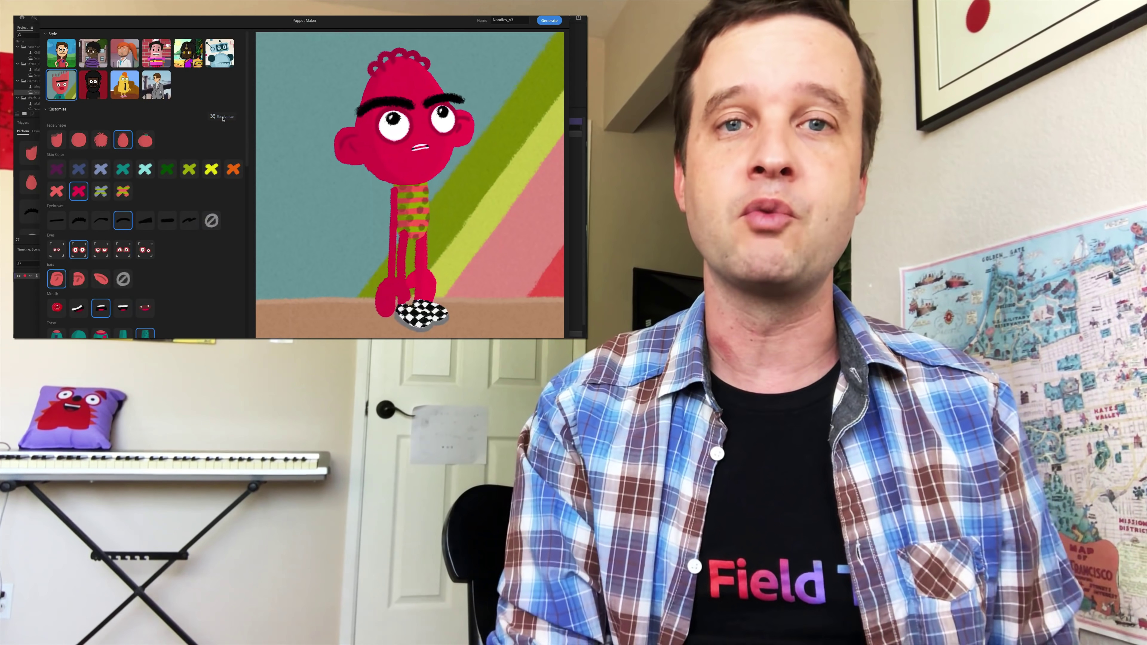
left_click(223, 118)
left_click(223, 118)
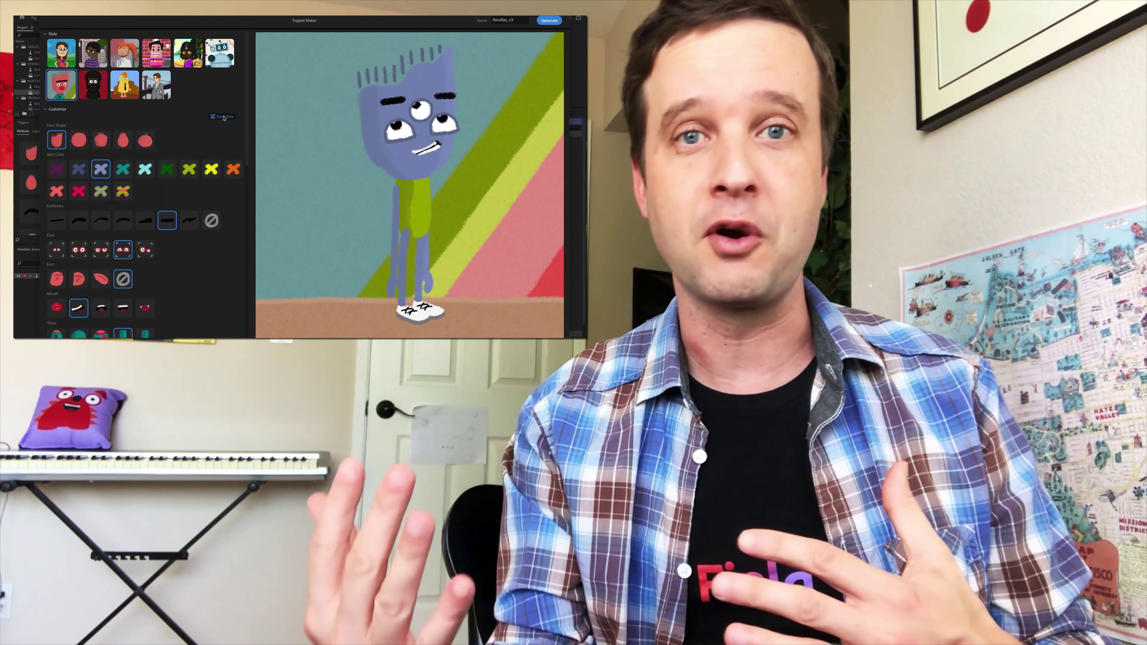
left_click(222, 118)
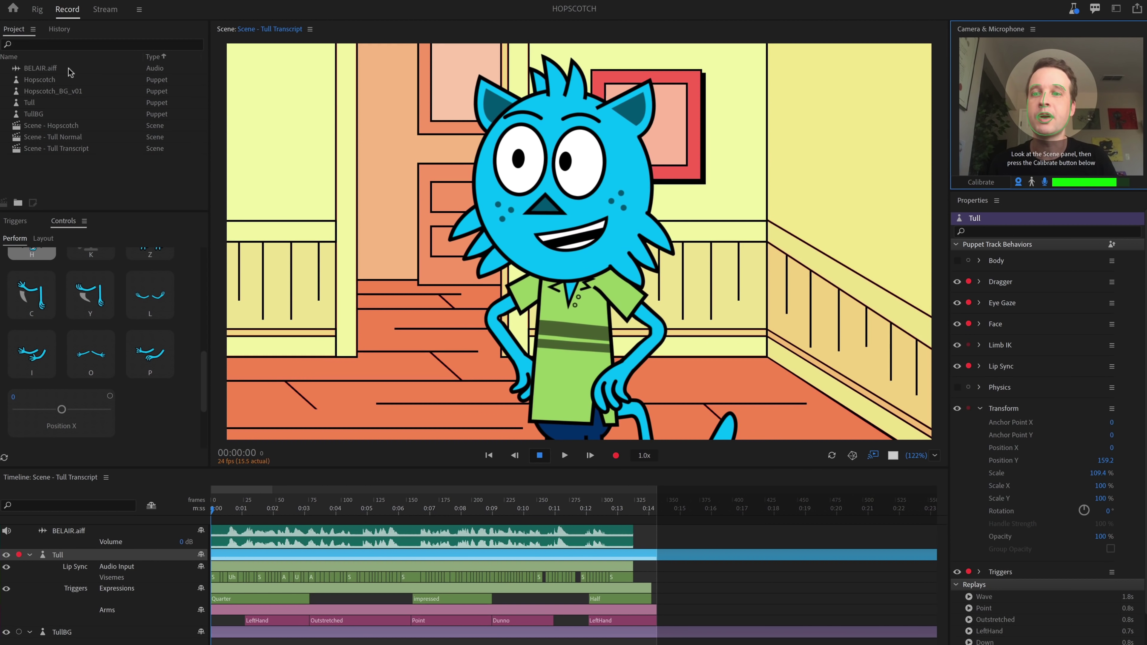
- Select BELAIR.aiff and put the cursor in its empty Transcript field
left_click(69, 68)
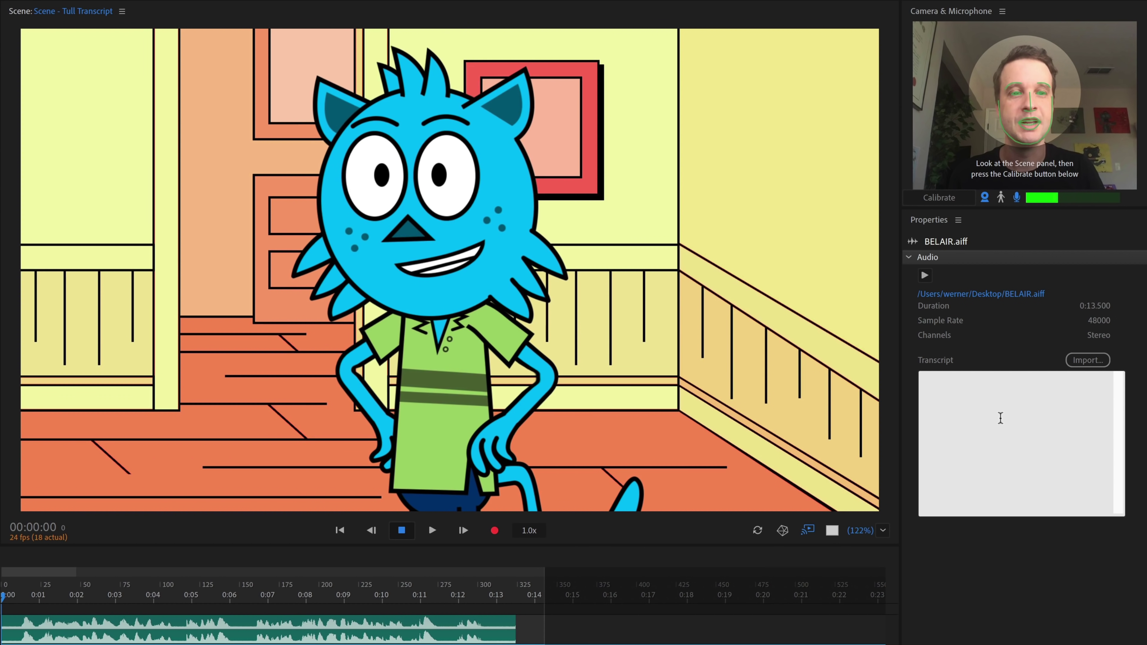
left_click(986, 416)
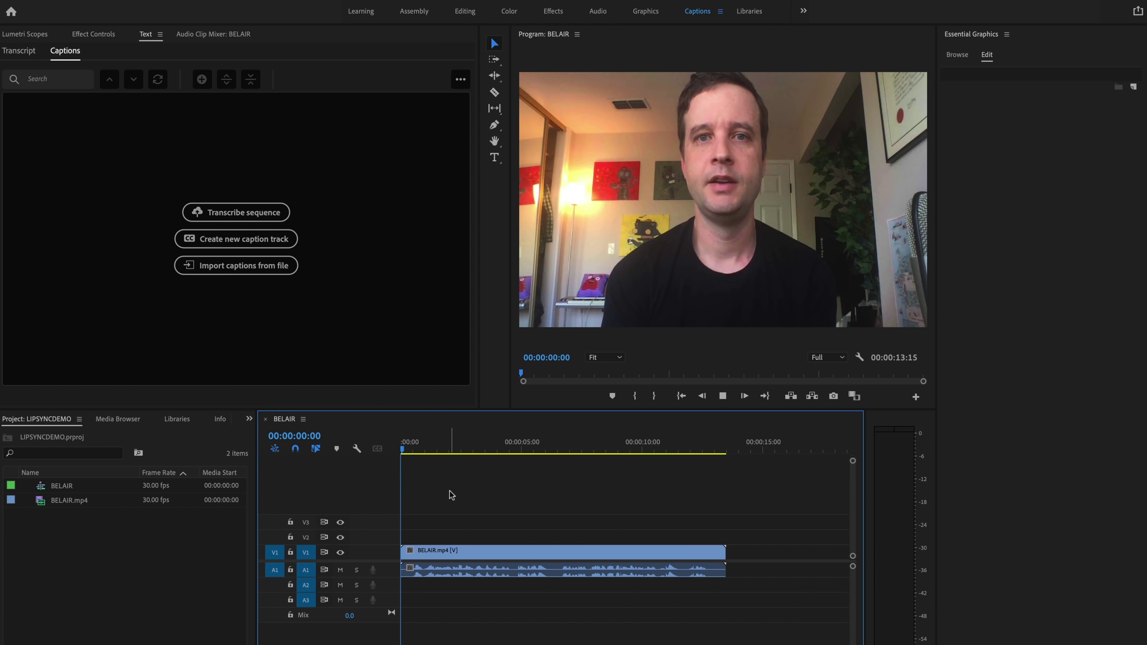
- Play the BELAIR sequence, then stop and scrub the playhead back to 00:00:05:08
key("space")
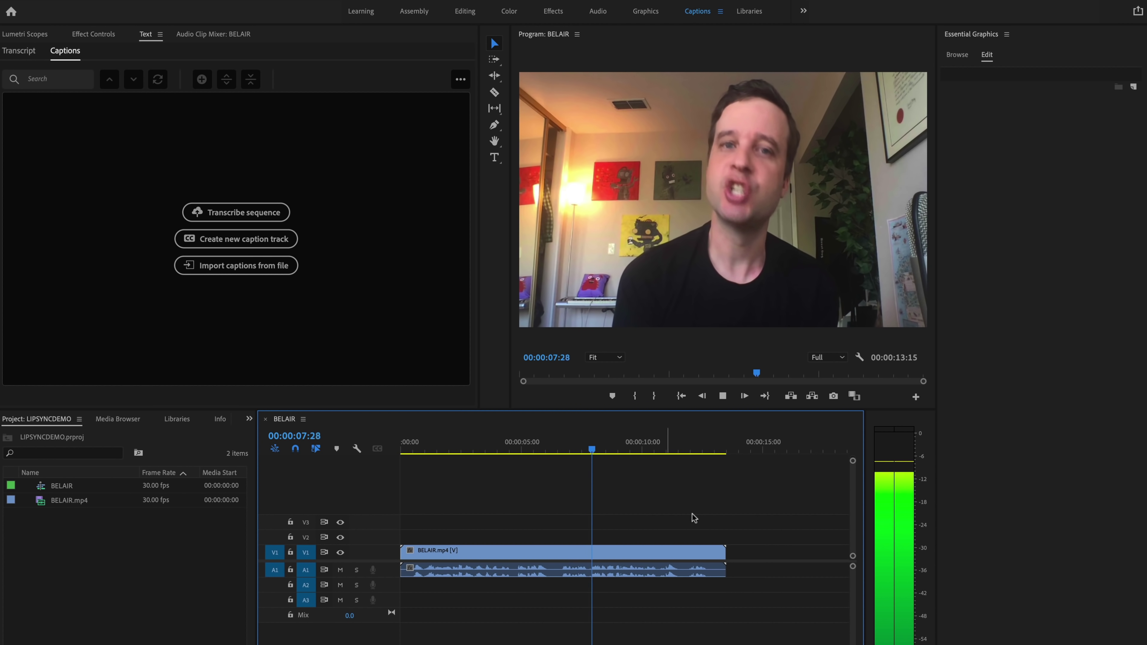
key("space")
left_click(694, 549)
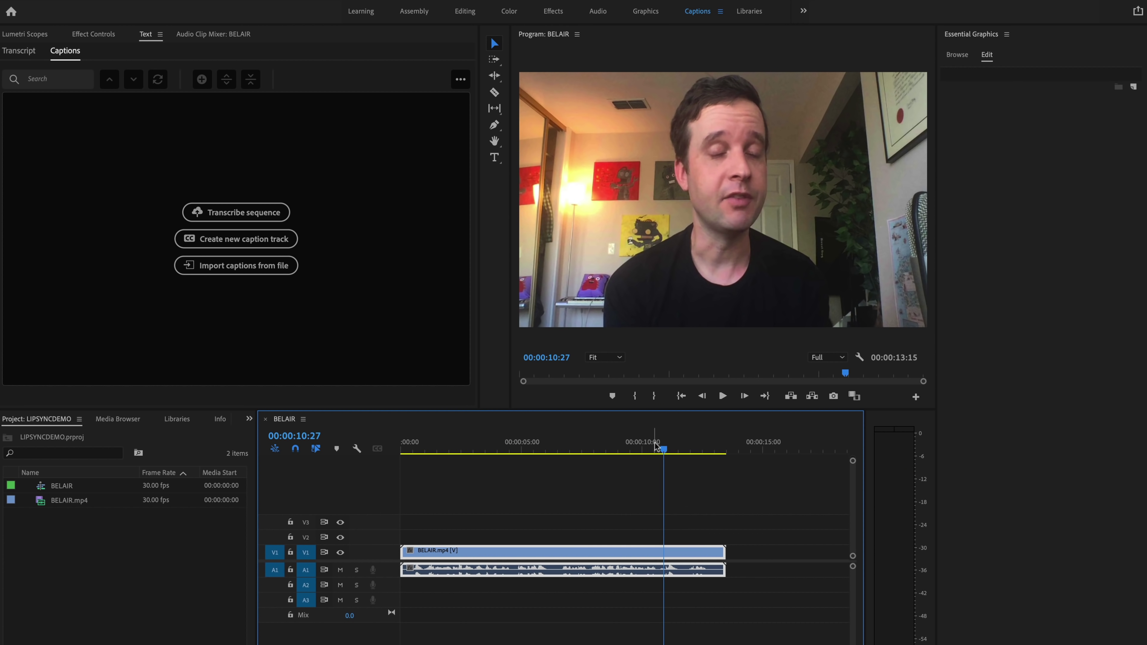
left_click_drag(661, 448, 433, 457)
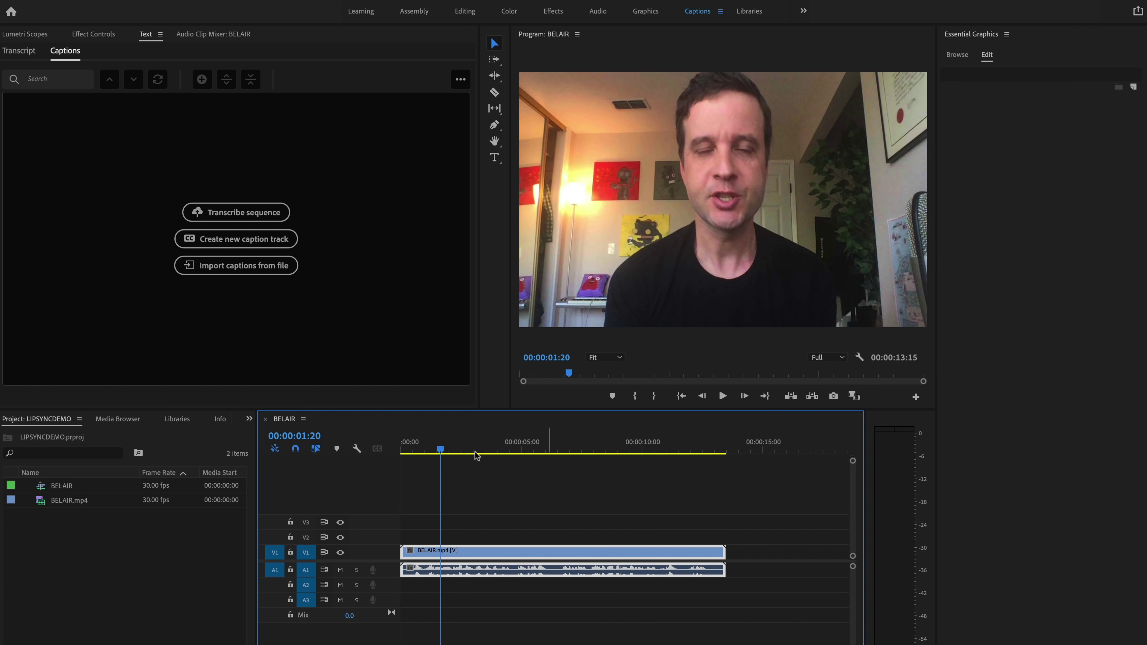
left_click(527, 449)
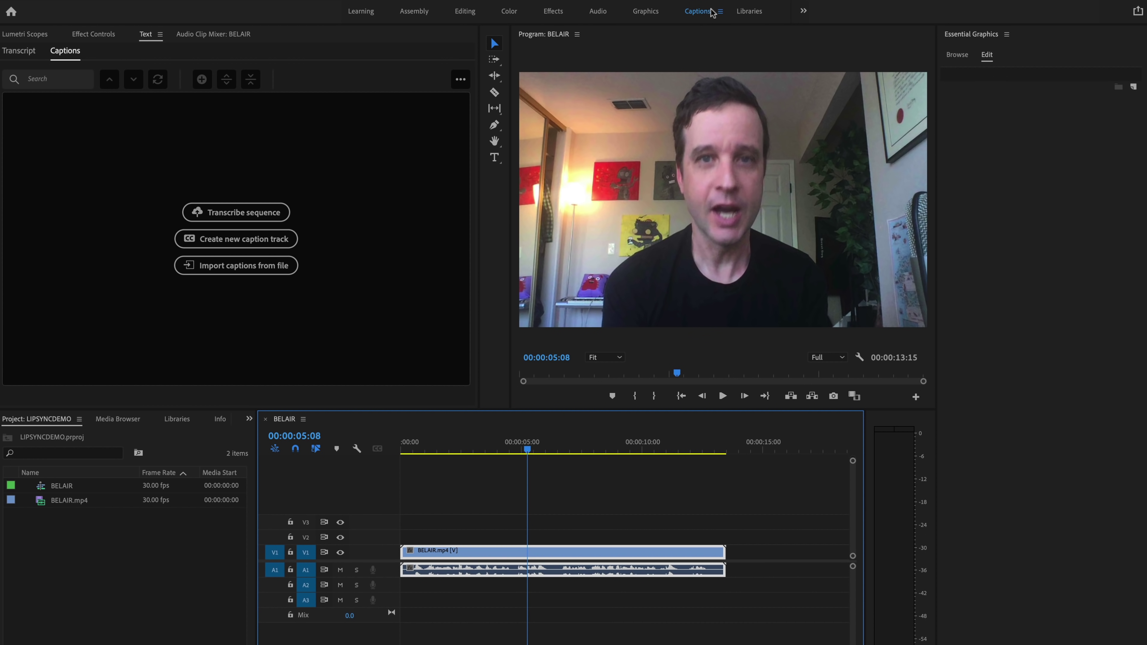
- Auto-transcribe the BELAIR sequence, then scrub to its first spoken words
left_click(278, 216)
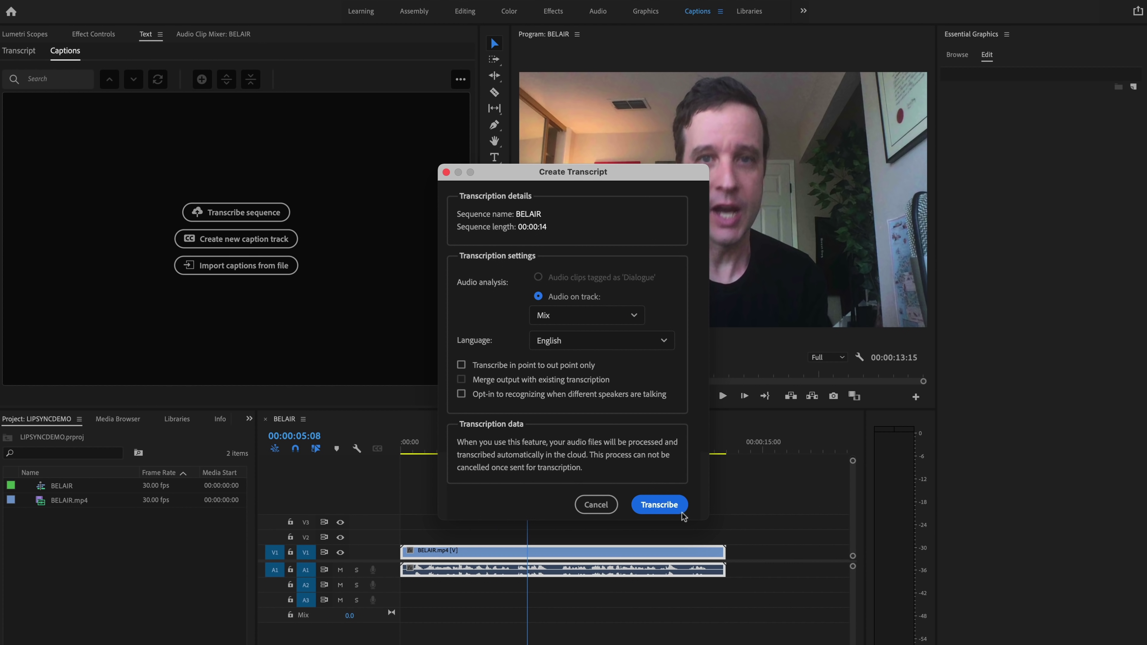
left_click(659, 505)
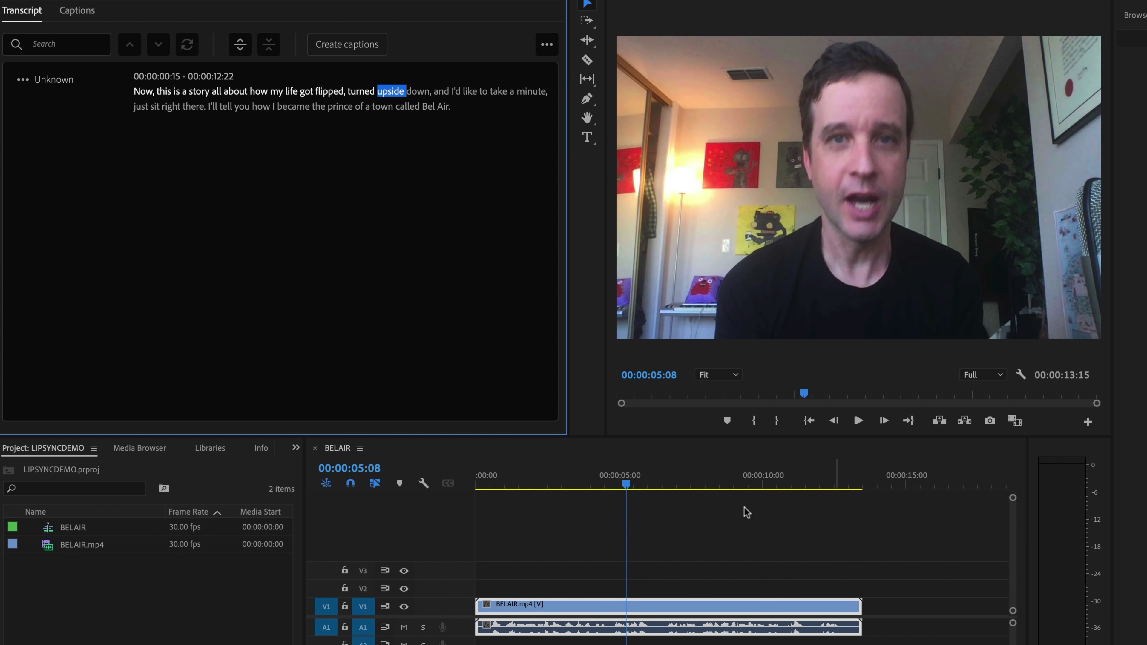
left_click_drag(630, 481, 505, 485)
left_click_drag(584, 492, 698, 491)
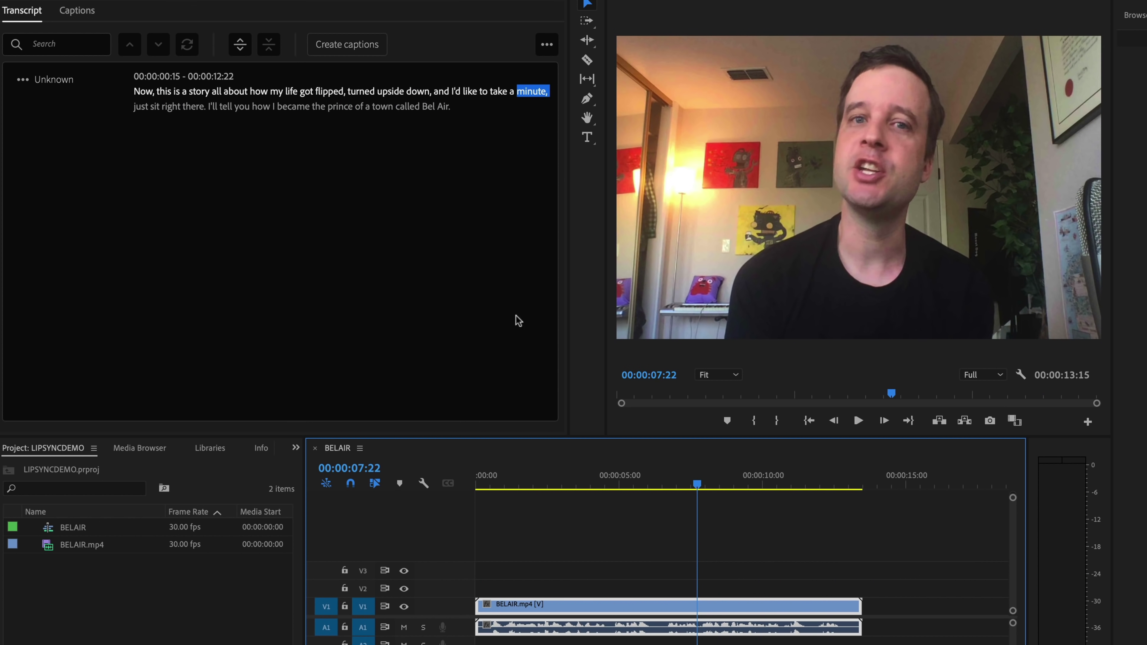
- Review the transcript from the word 'became', scrubbing the playhead to 00:00:10:01
left_click(303, 109)
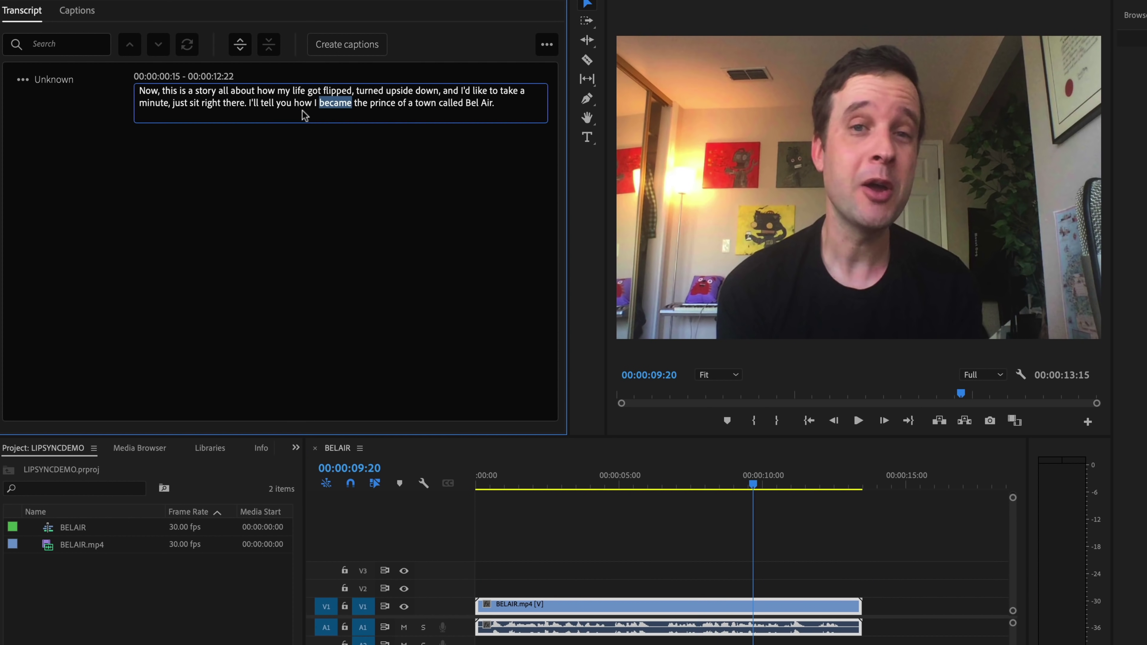
left_click(353, 187)
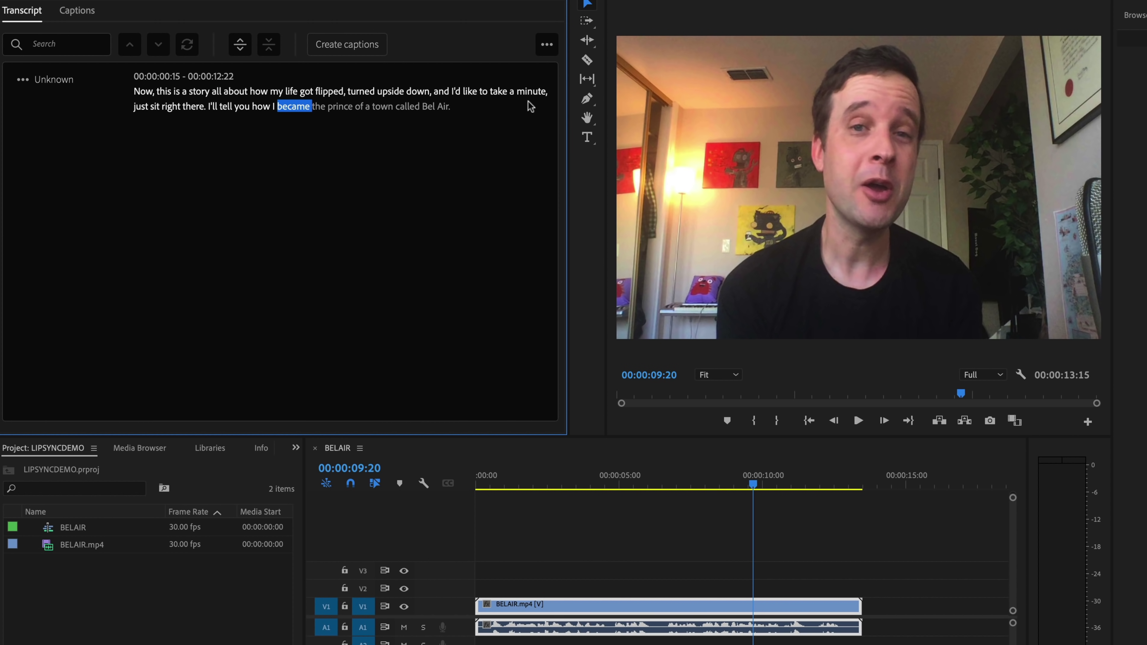
left_click_drag(763, 486, 632, 486)
left_click(763, 483)
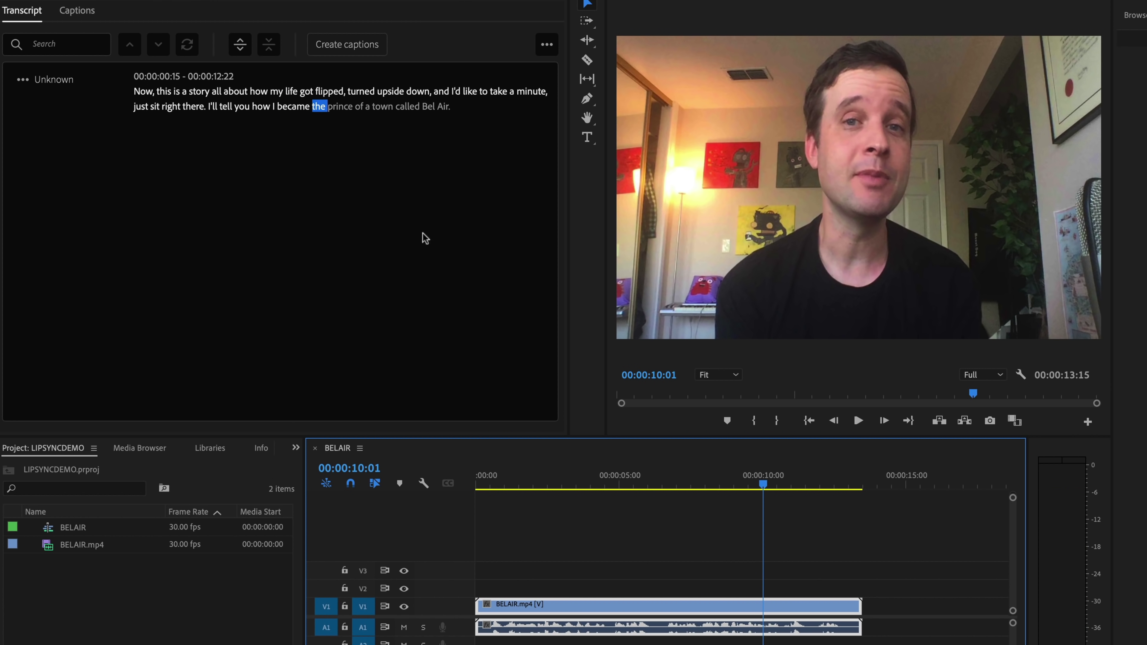
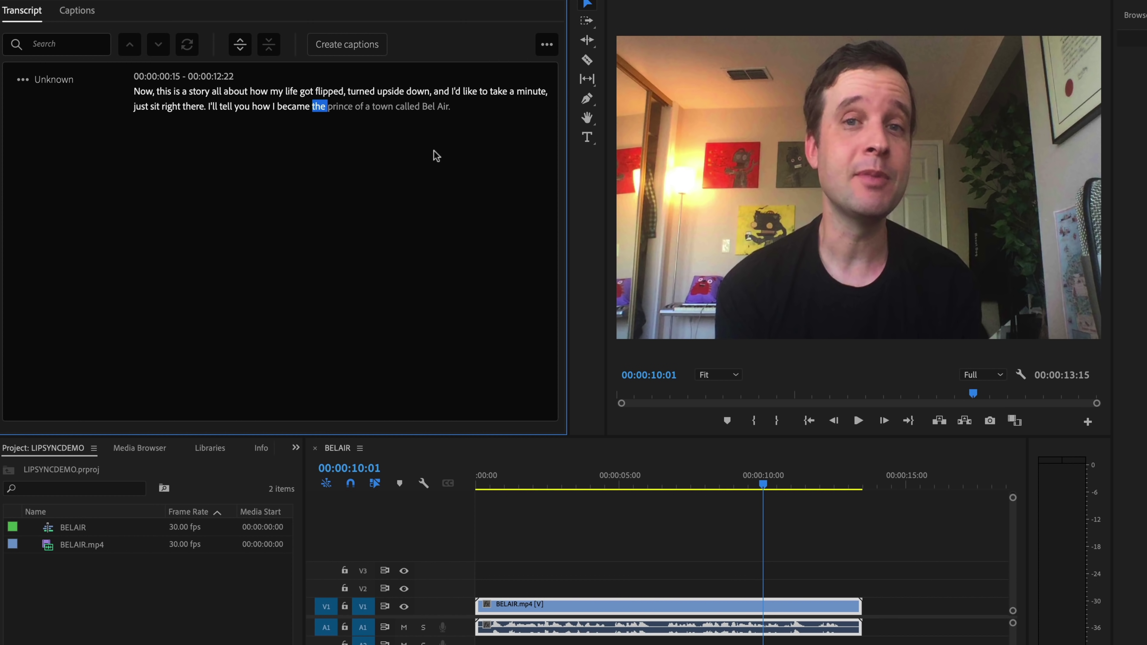
- Generate subtitle captions from the sequence transcript with the default Subtitle settings, then scrub to preview them
left_click(349, 45)
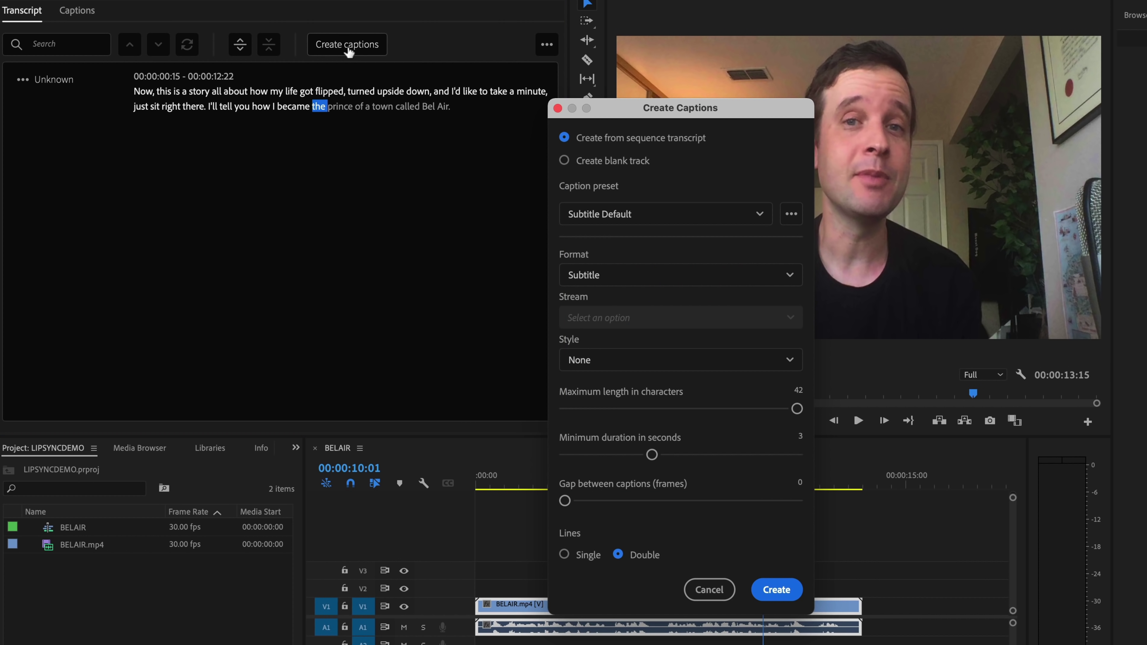
left_click_drag(652, 109, 617, 16)
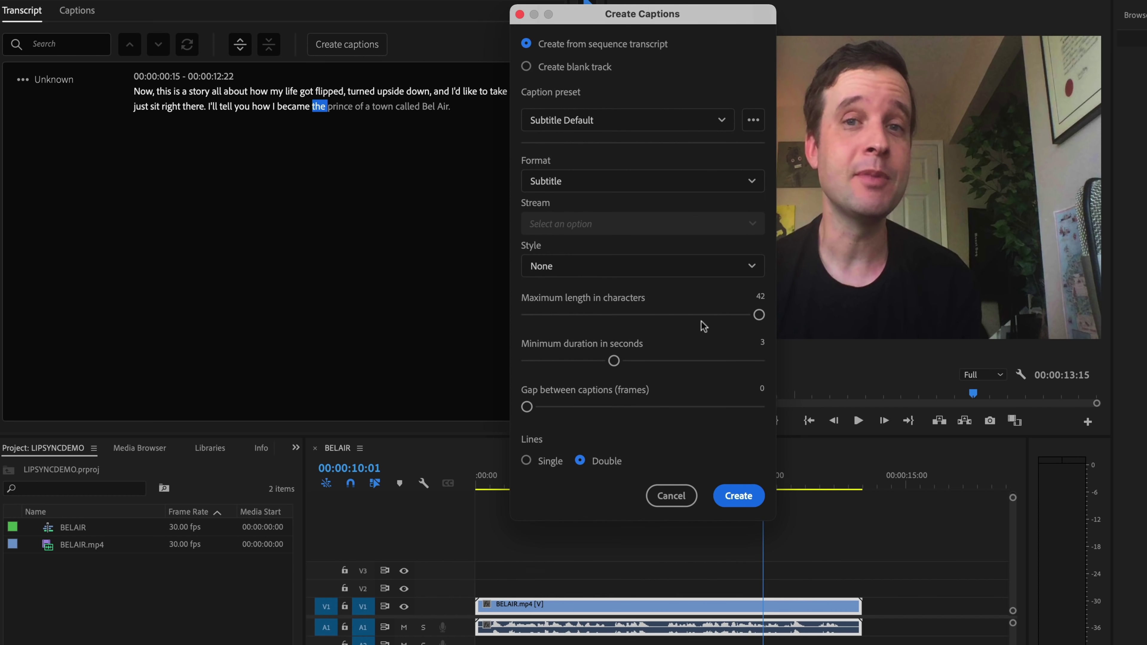
left_click(740, 496)
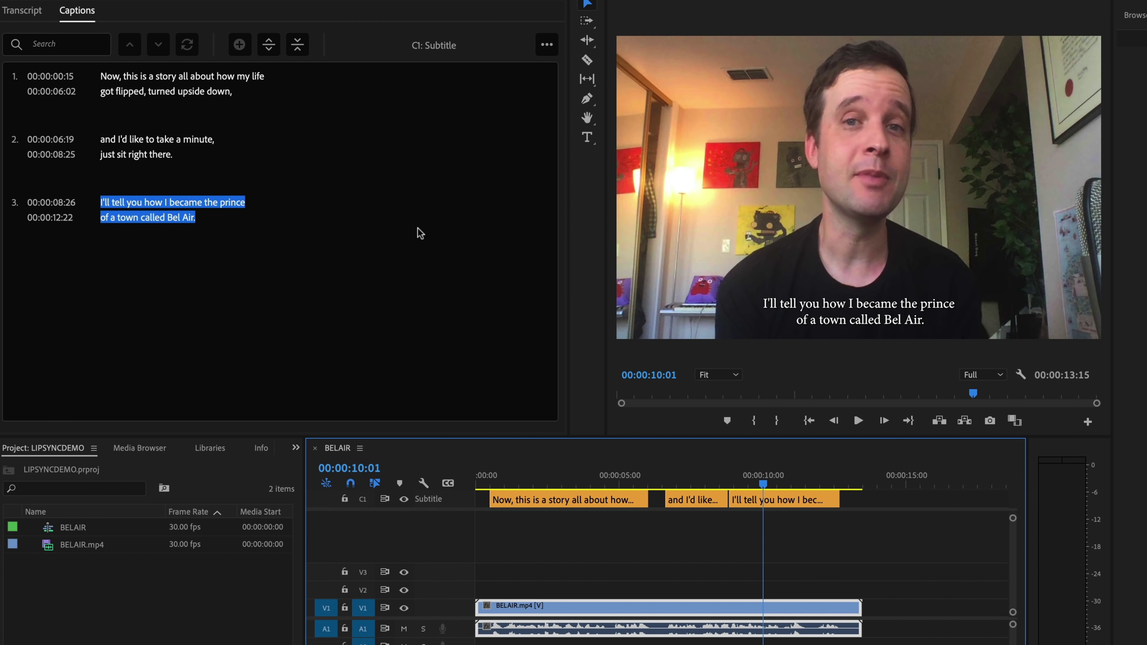
left_click_drag(763, 478, 787, 480)
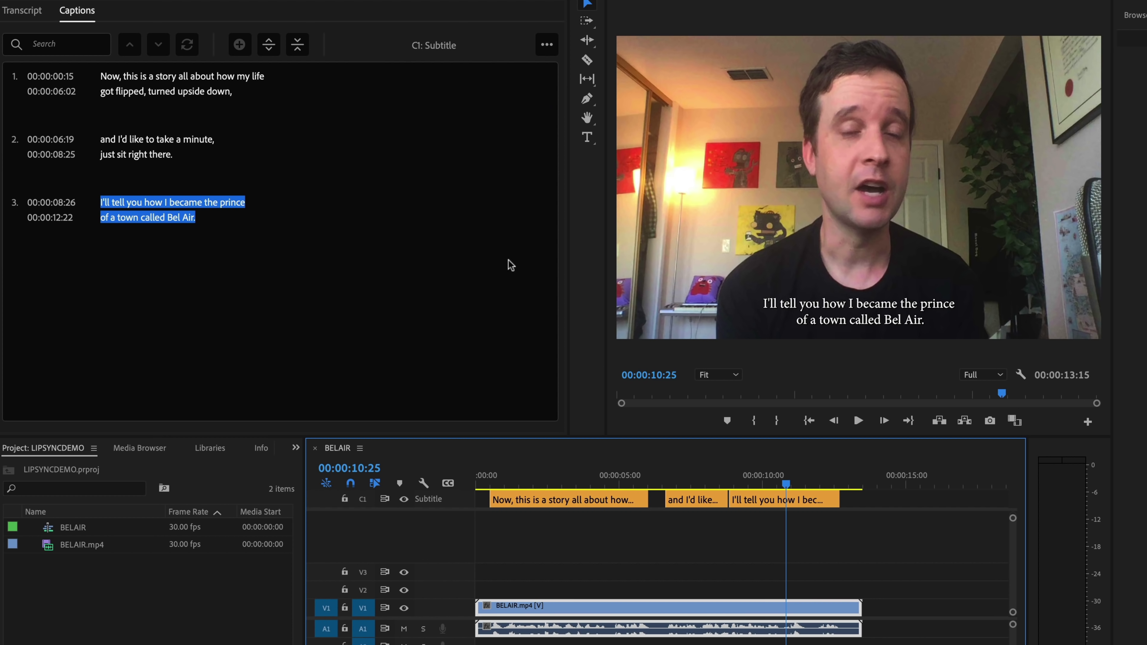
- Export the three captions to an SRT file saved as BELAIR
left_click(547, 47)
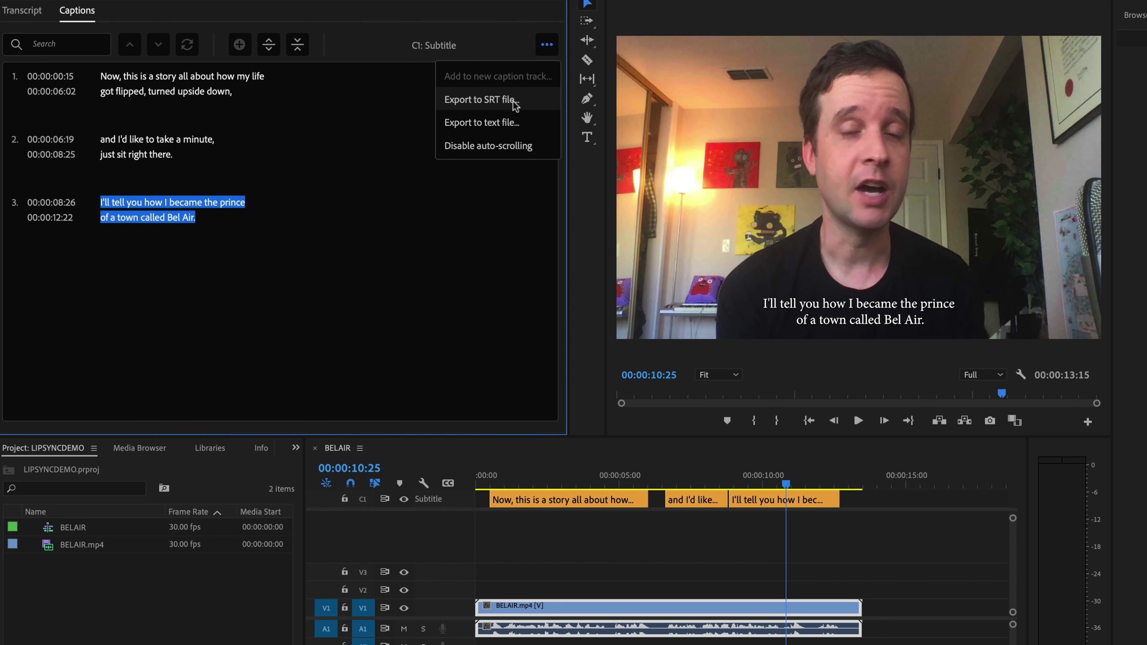
left_click(515, 103)
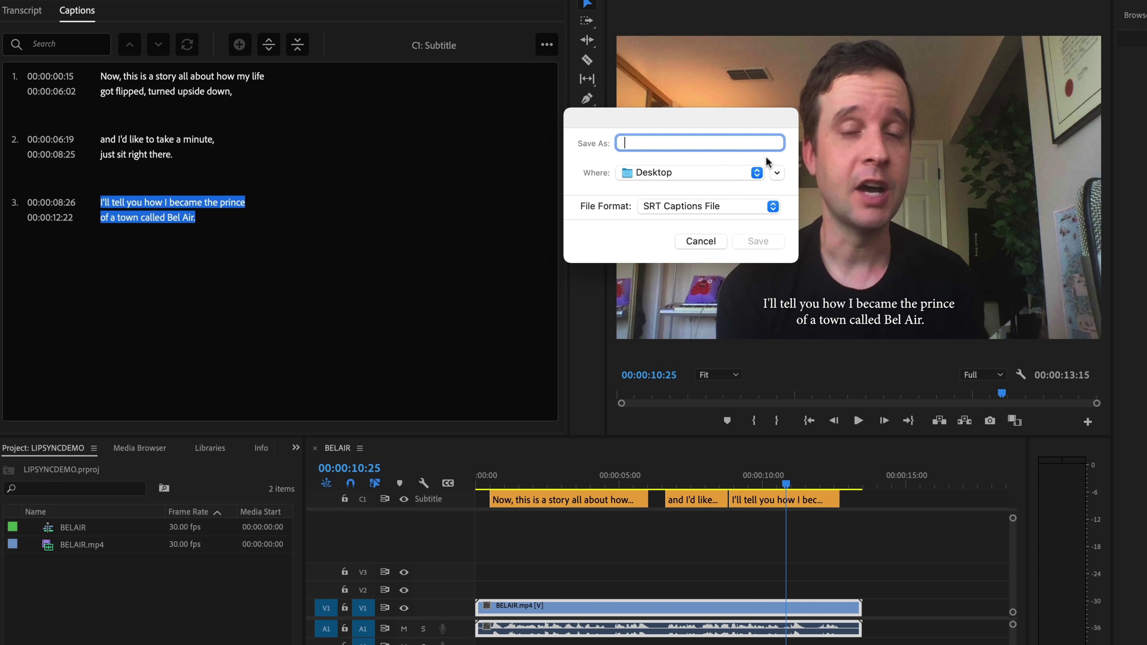
type("BELAIR")
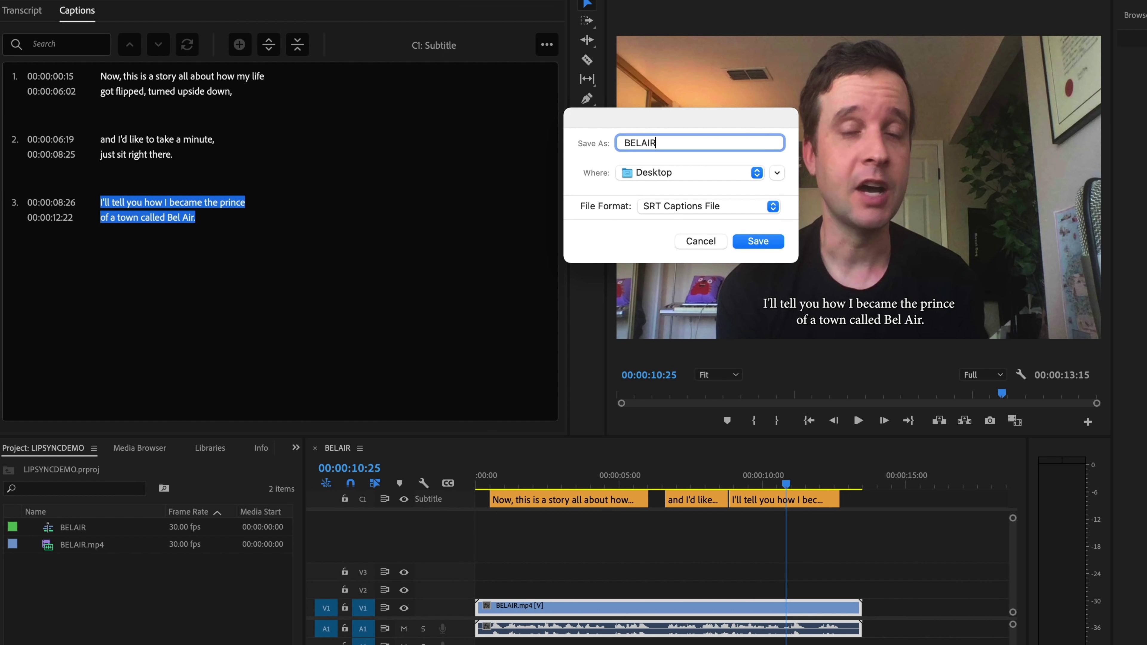
key("Return")
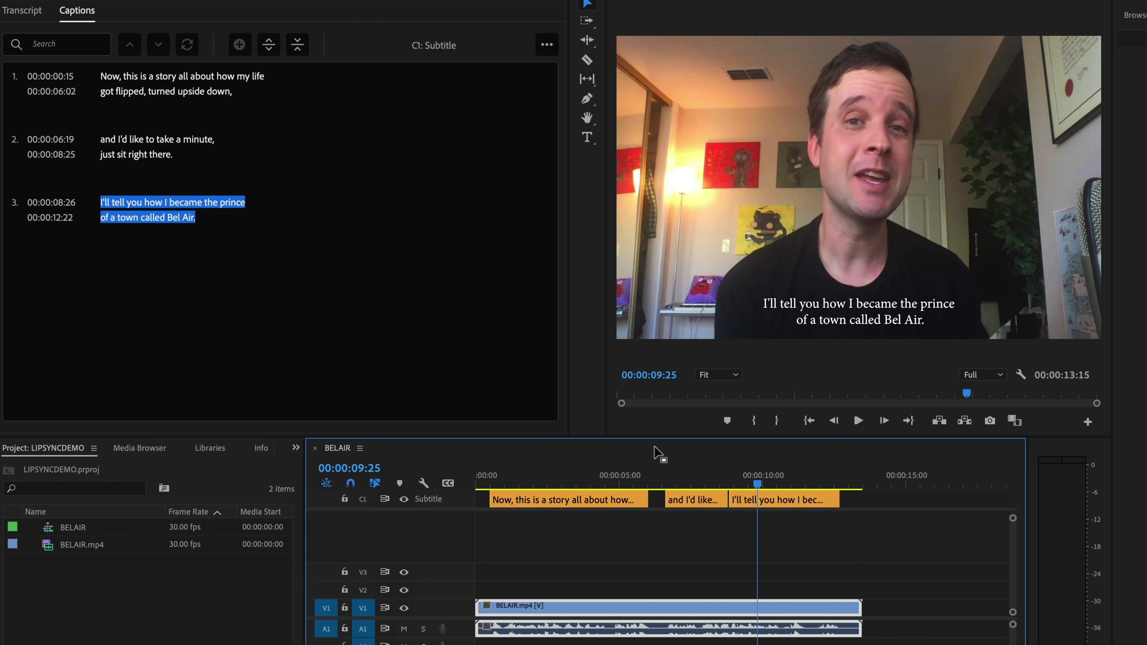
- Export the sequence audio only as a 48 kHz AIFF file named BELAIR
mouse_move(755, 476)
left_mouse_down()
mouse_move(797, 478)
mouse_move(766, 479)
left_mouse_up()
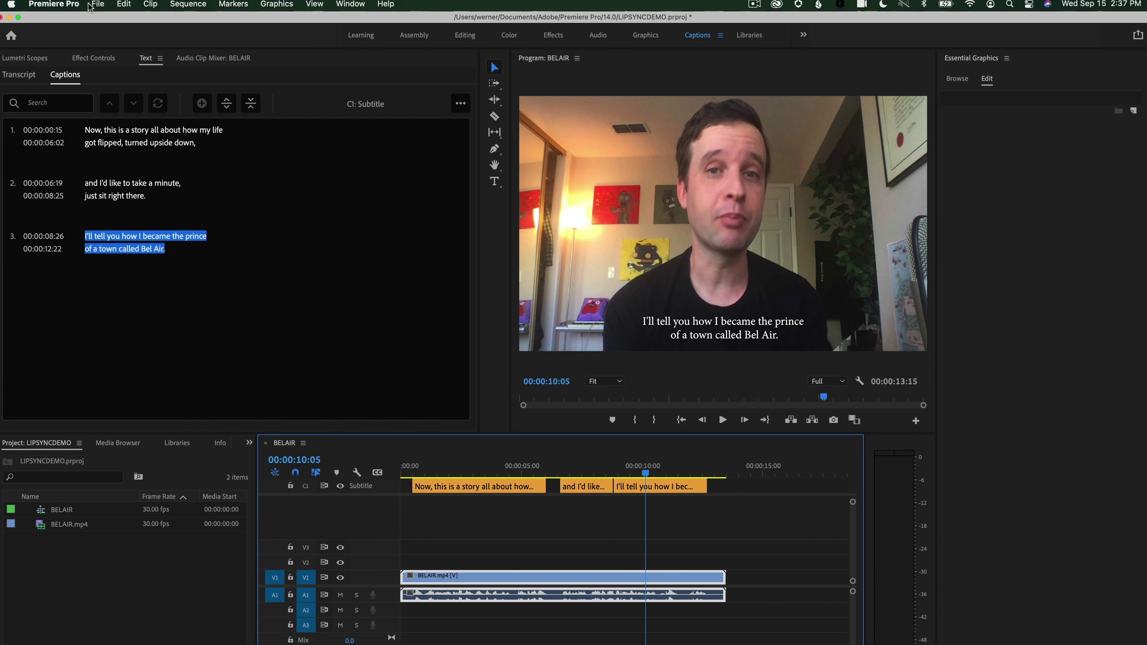
left_click(97, 4)
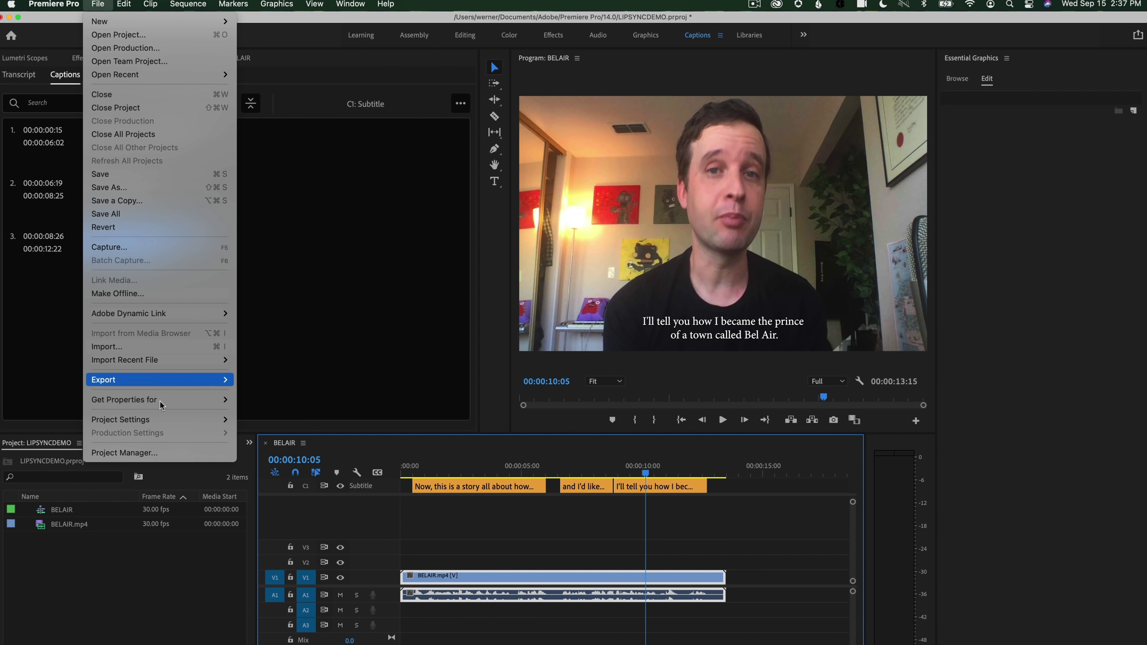
mouse_move(174, 380)
left_click(255, 382)
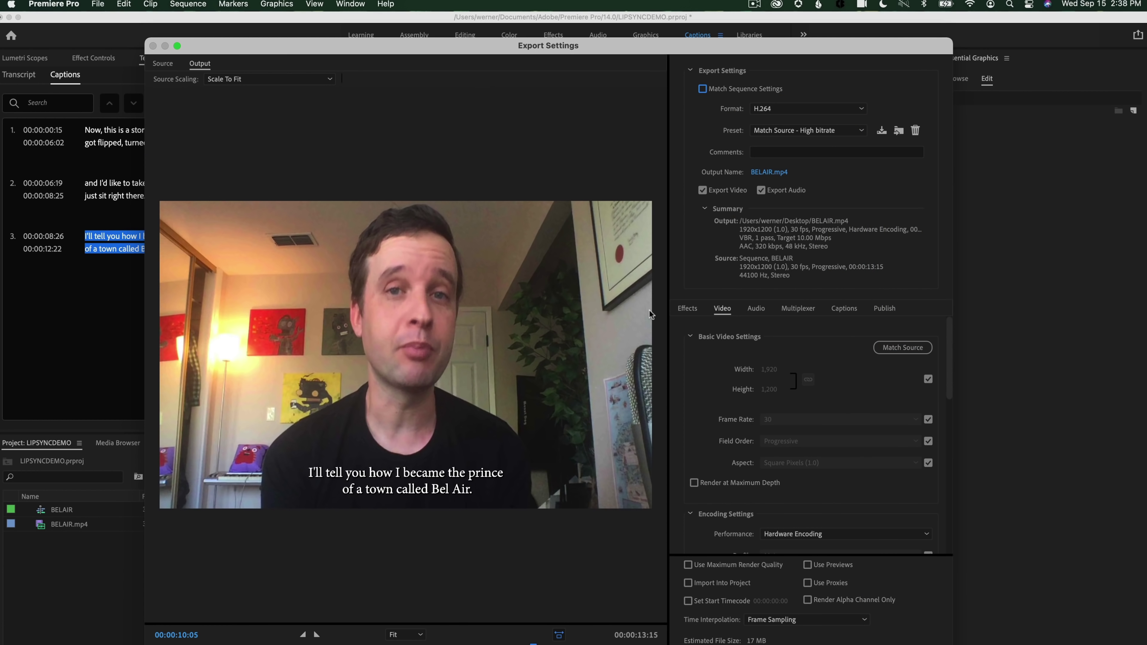
left_click(845, 57)
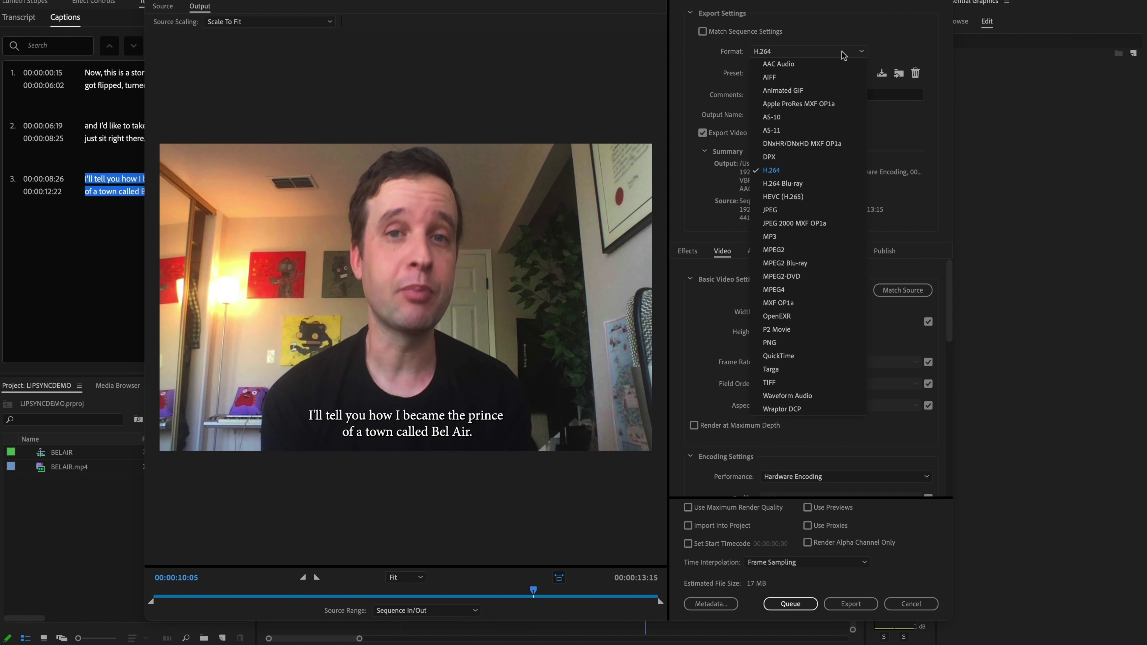
left_click(819, 77)
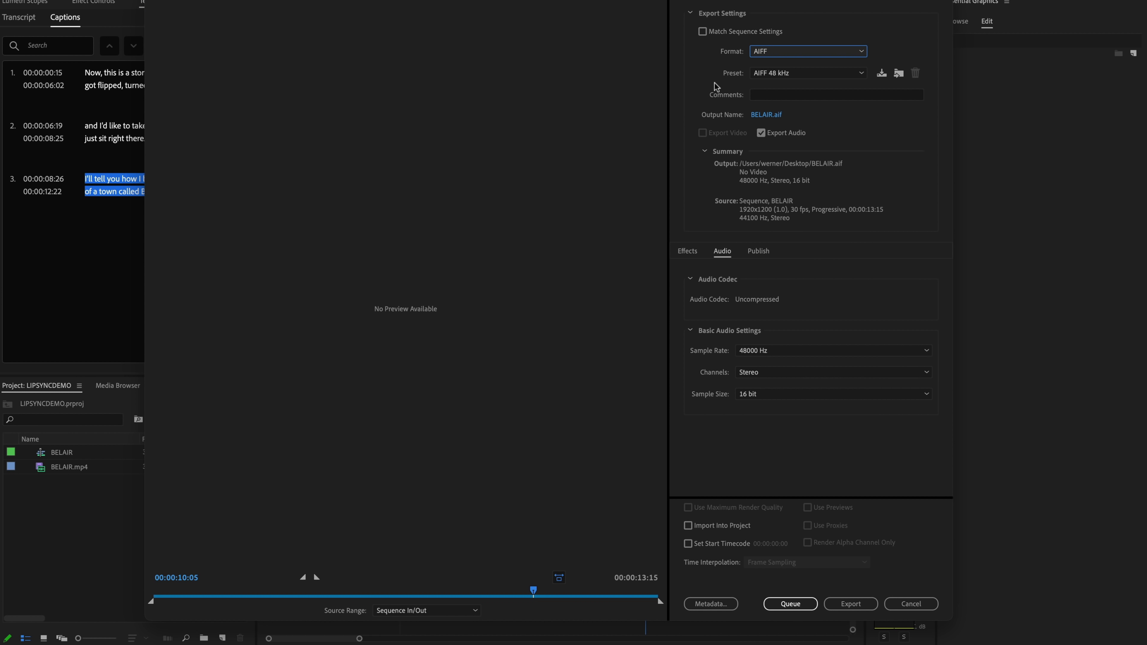
left_click(862, 602)
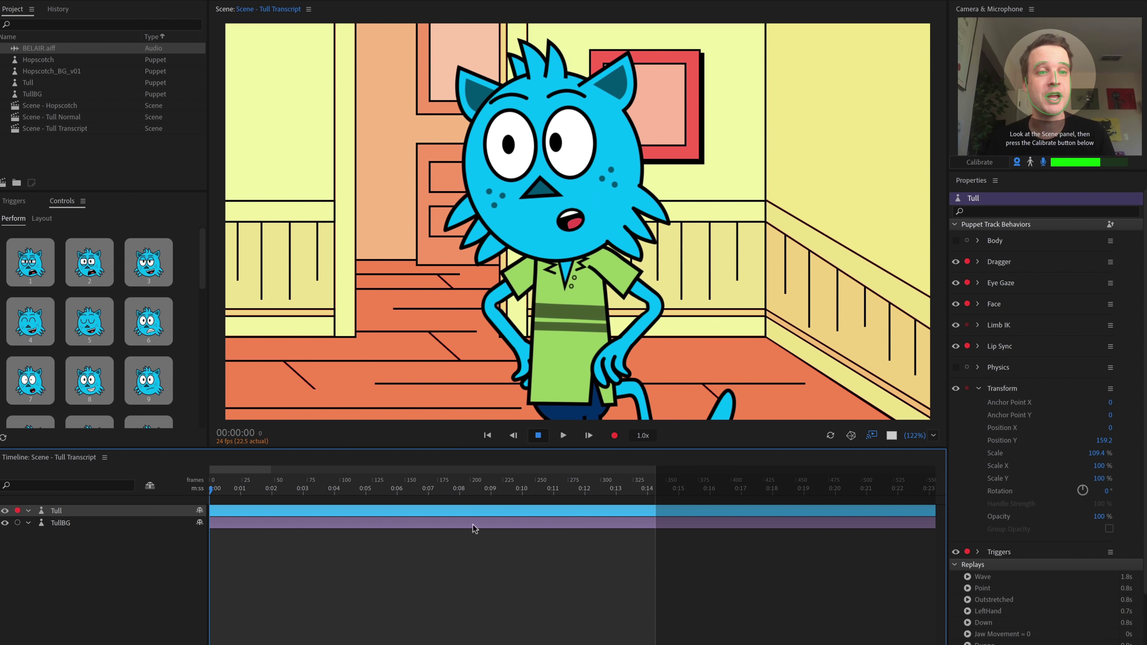
- Import BELAIR.srt as the transcript for the BELAIR.aiff audio
left_click(92, 50)
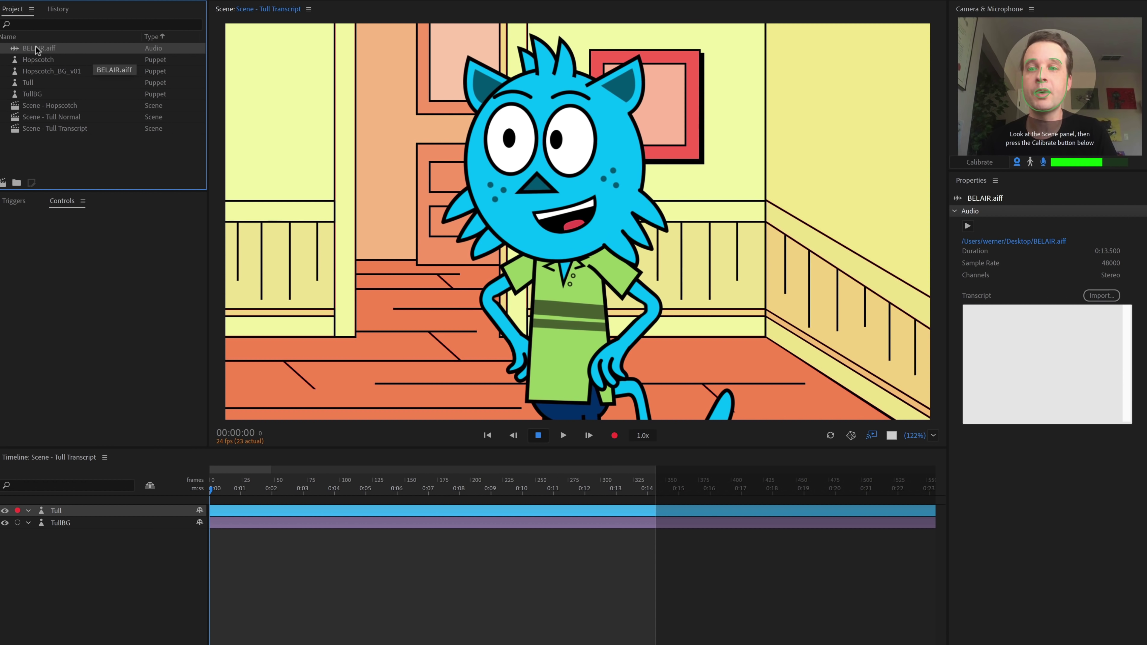
left_click(1024, 343)
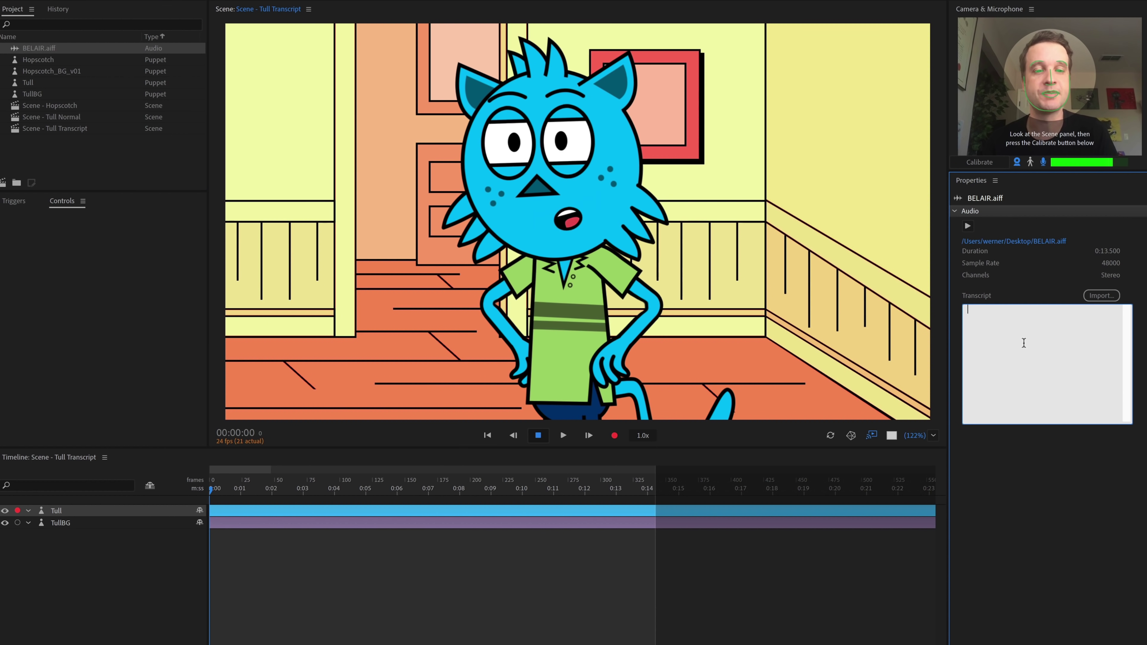
left_click(1115, 296)
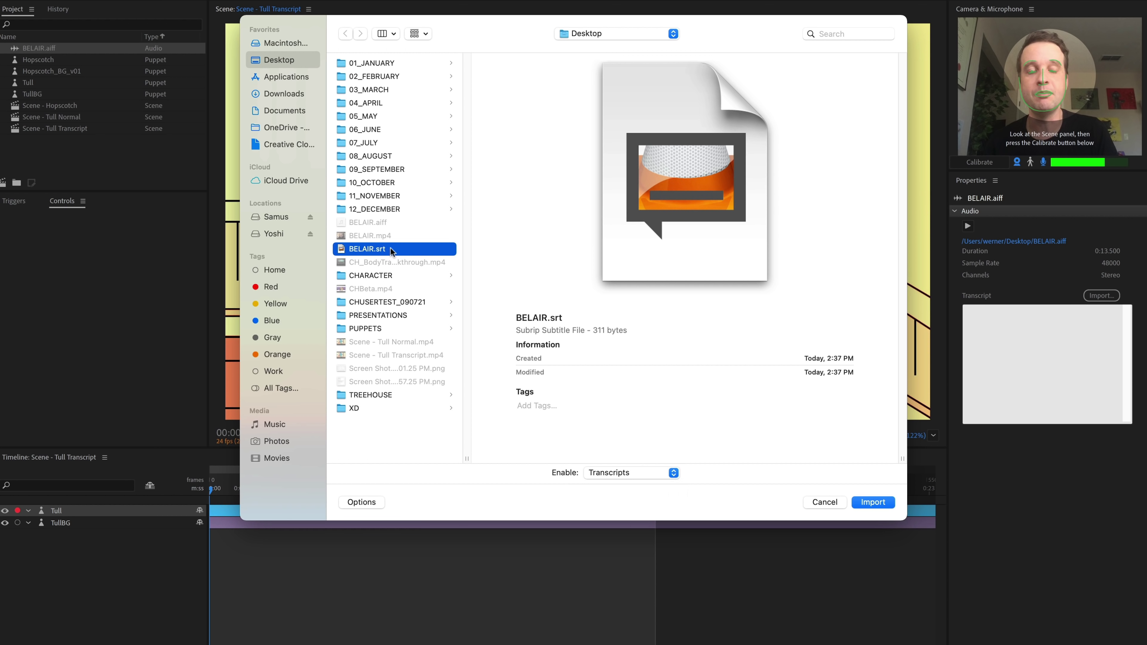
left_click(875, 501)
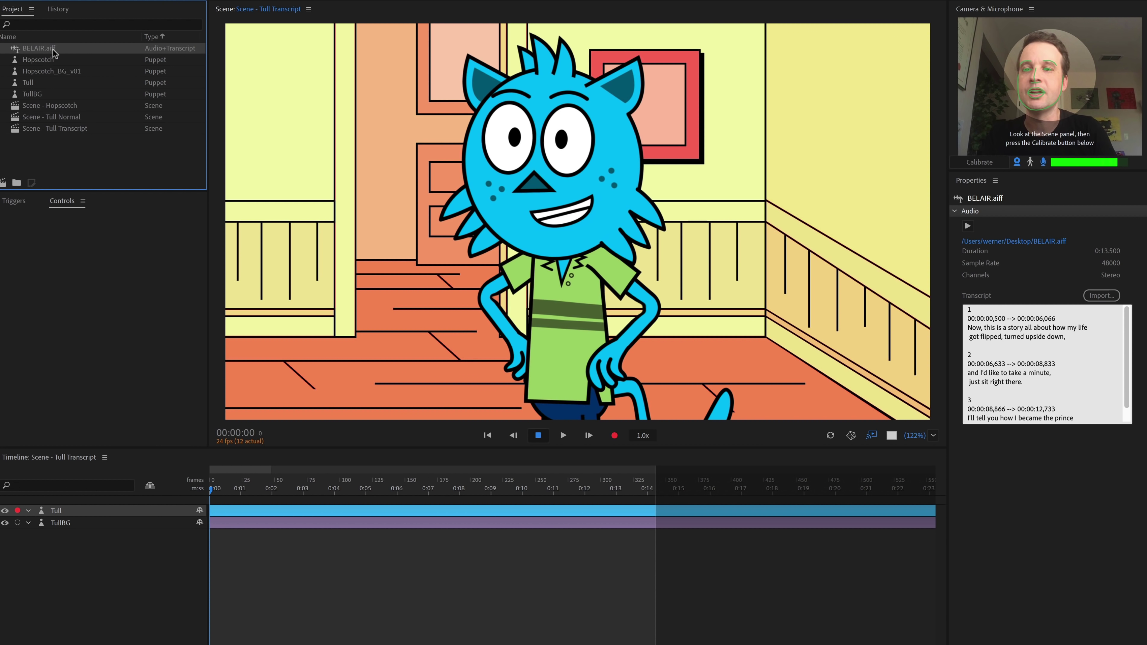
- Place BELAIR.aiff on the timeline and compute Tull's lip sync take from its audio and transcript
left_click_drag(53, 52, 498, 567)
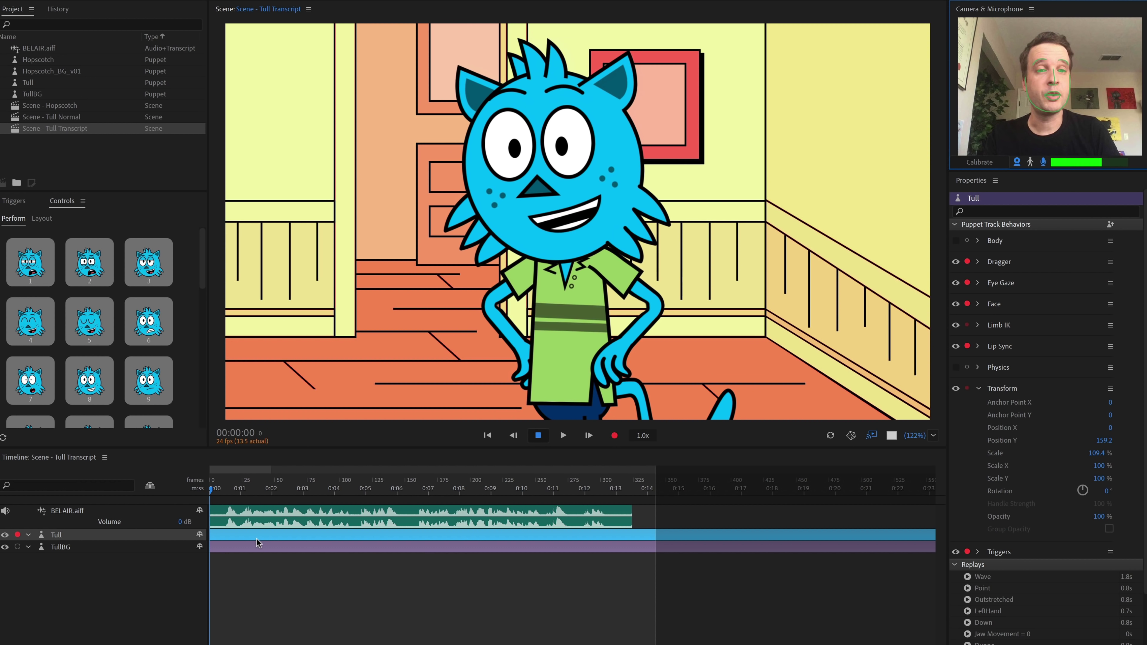
left_click(223, 539)
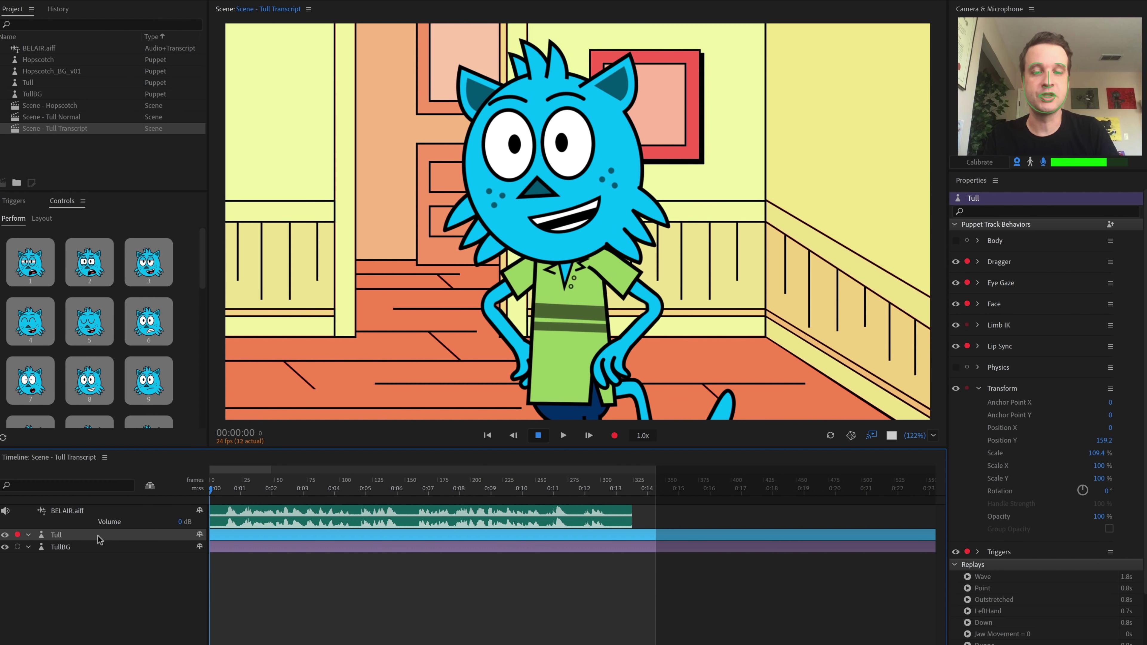
left_click(315, 515)
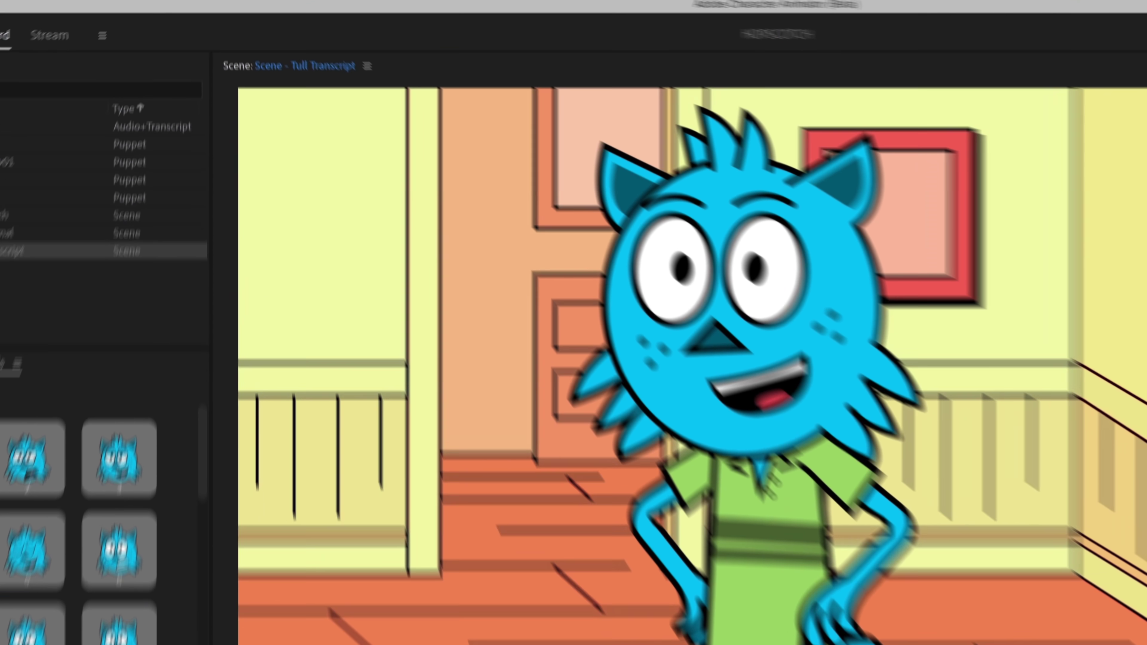
left_click(318, 12)
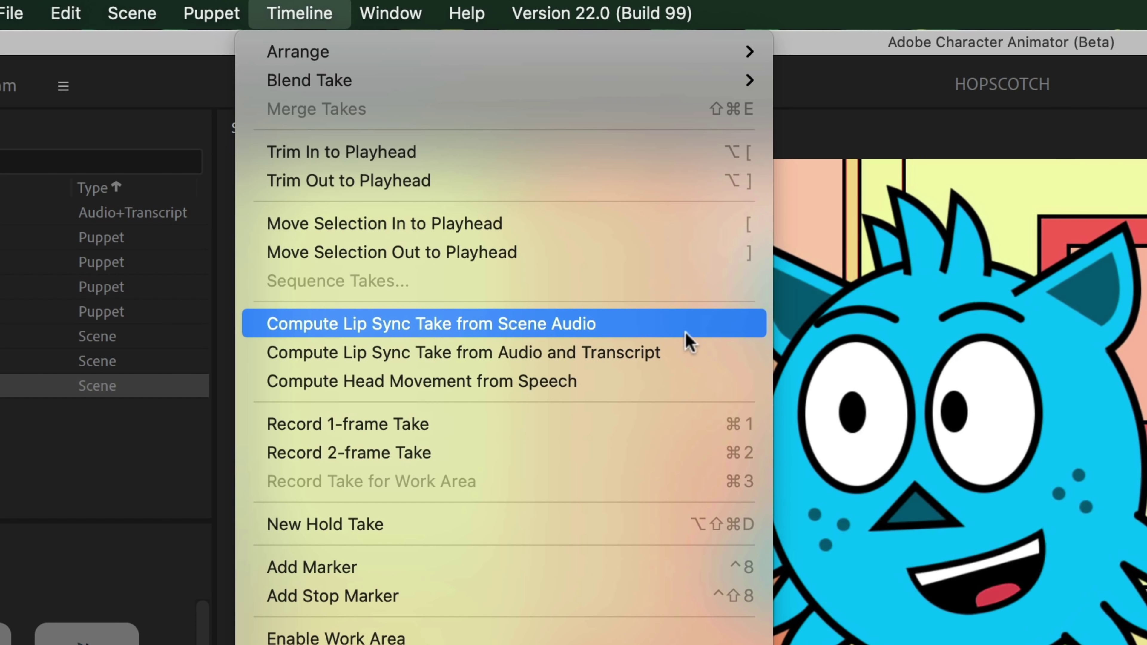
left_click(706, 357)
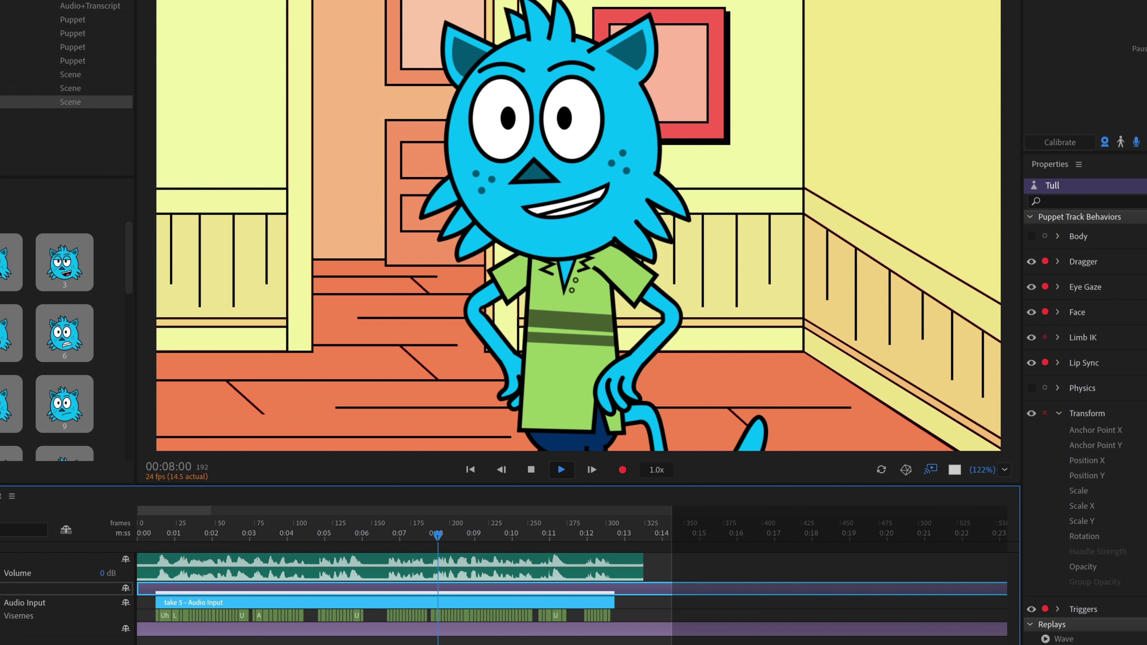
key("space")
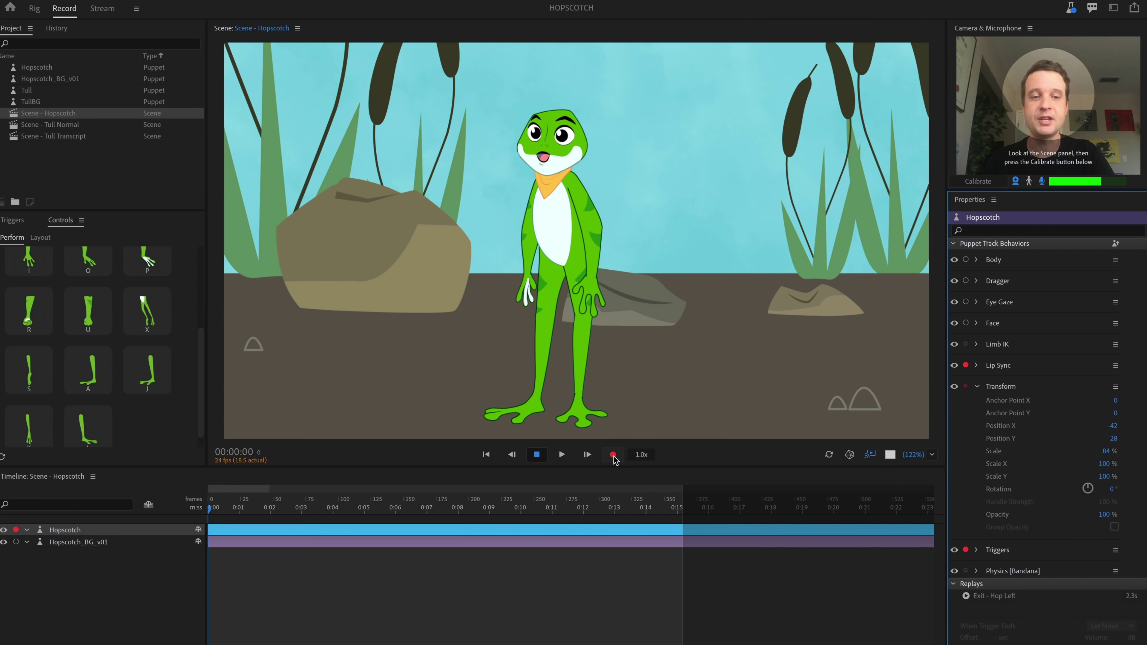
left_click(391, 590)
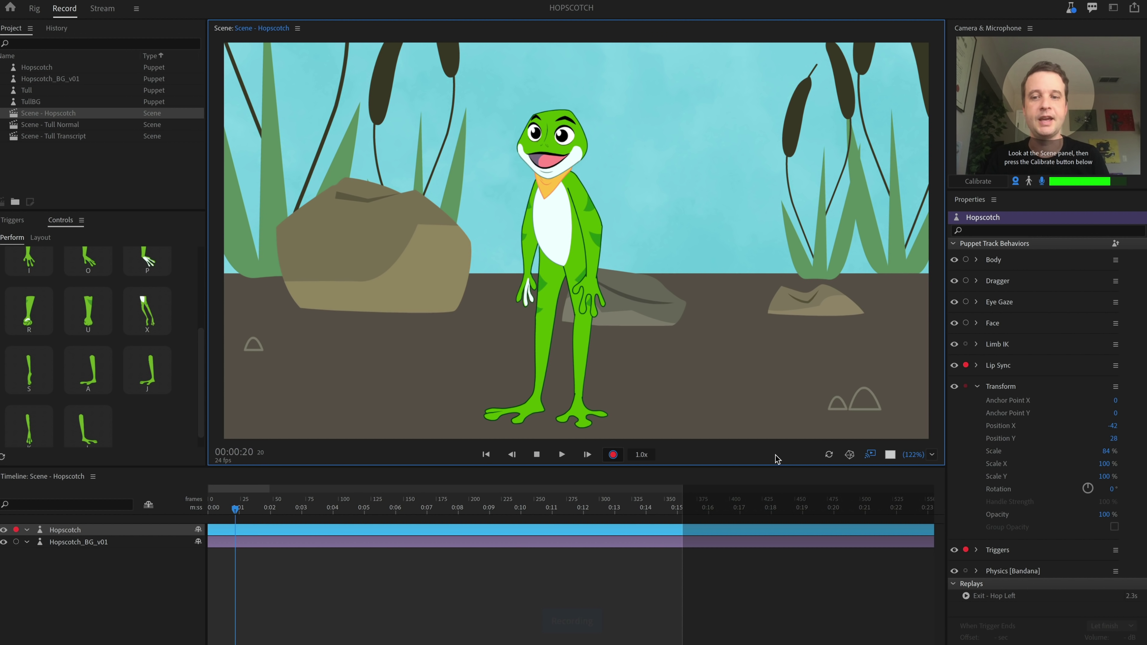
key("x")
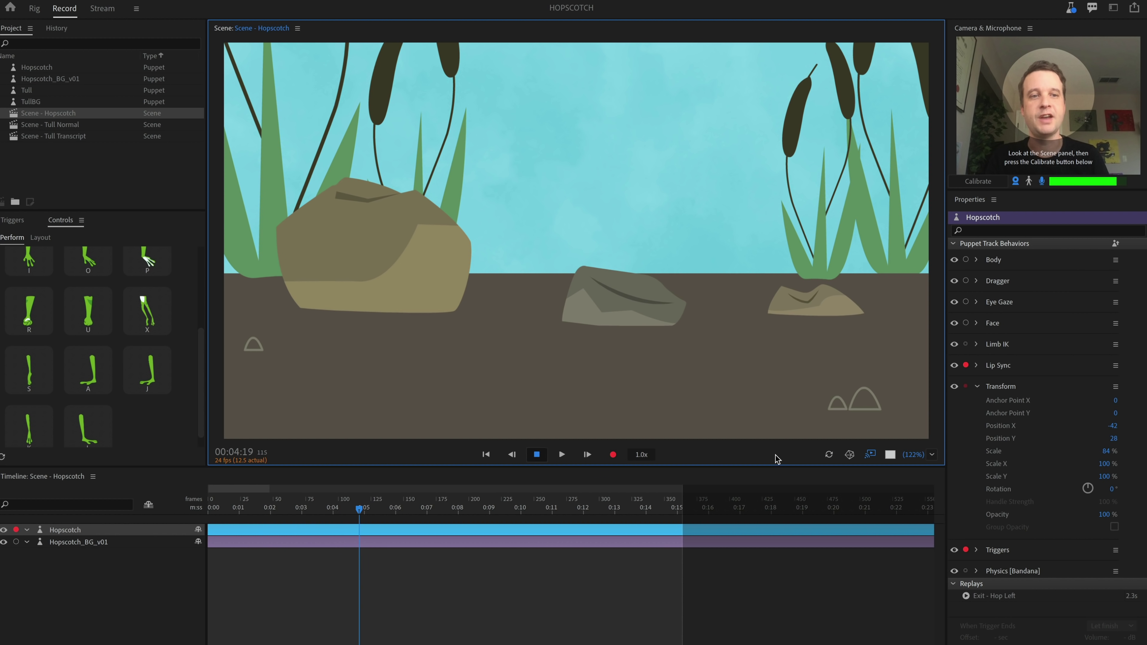
key("space")
scroll(345, 580, "up", 10)
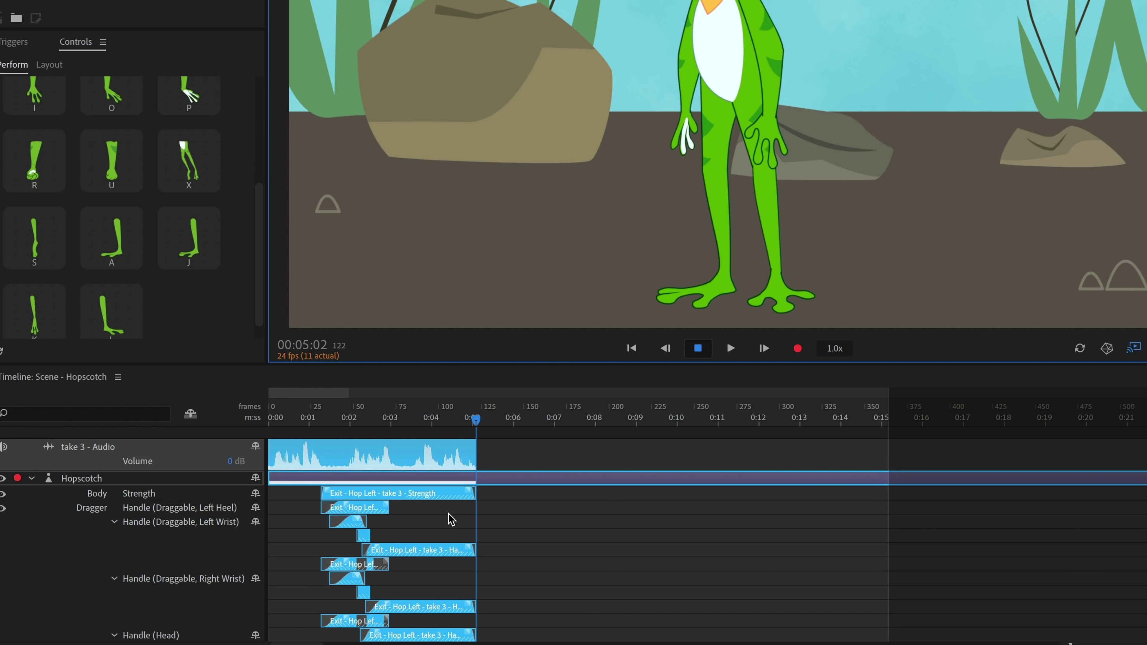
scroll(449, 515, "down", 10)
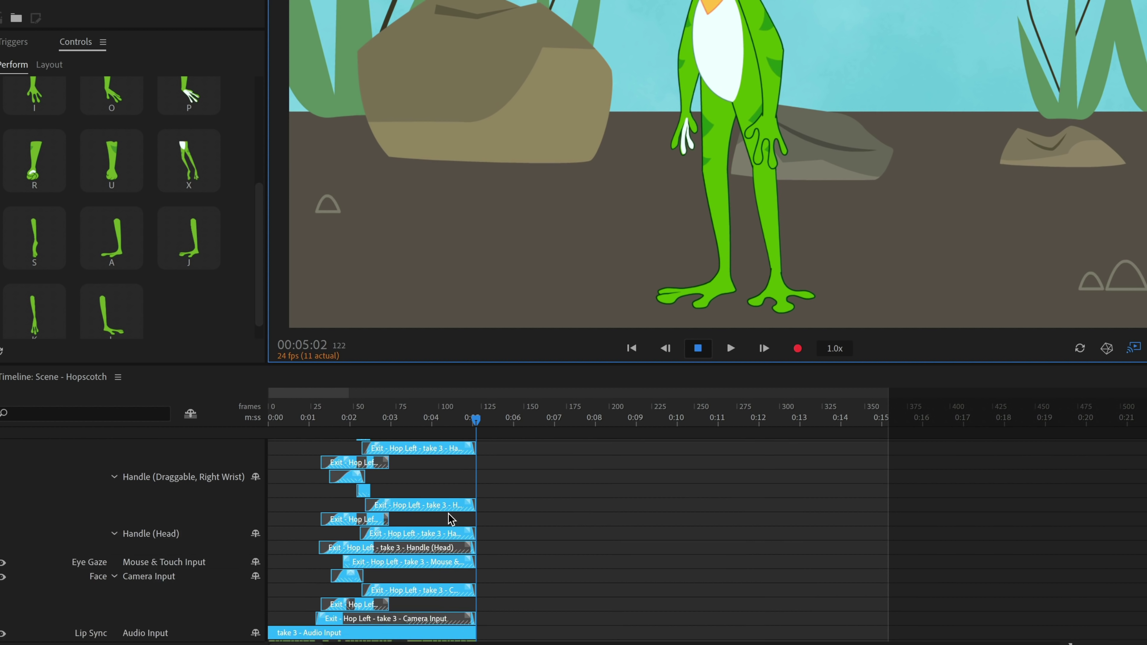
scroll(448, 514, "down", 10)
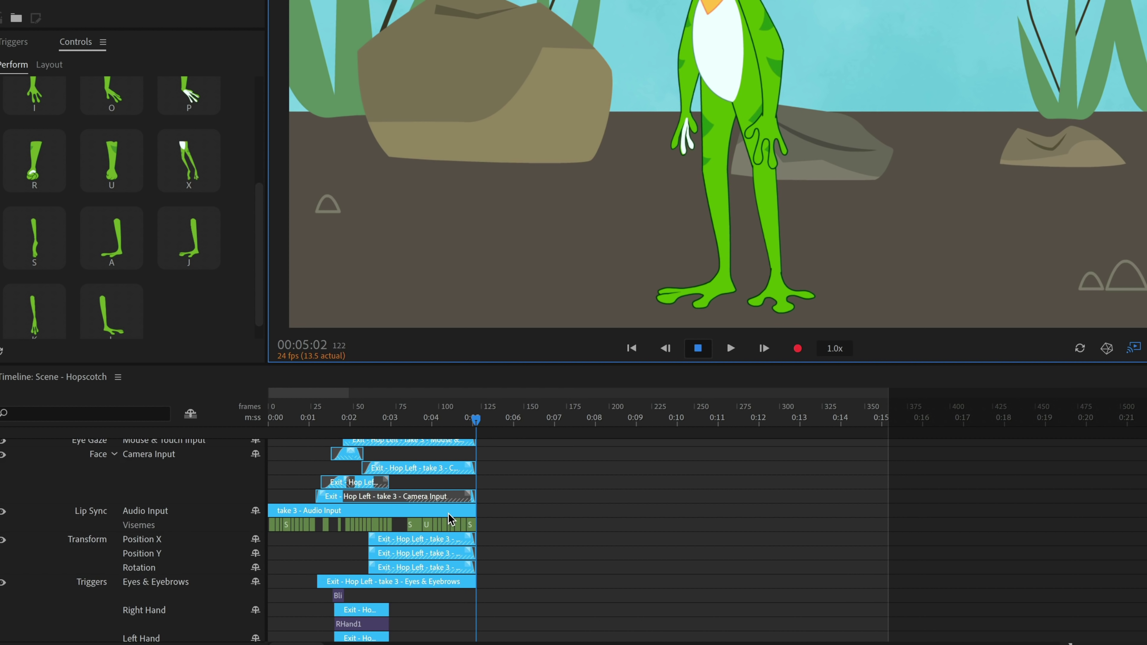
left_click(518, 558)
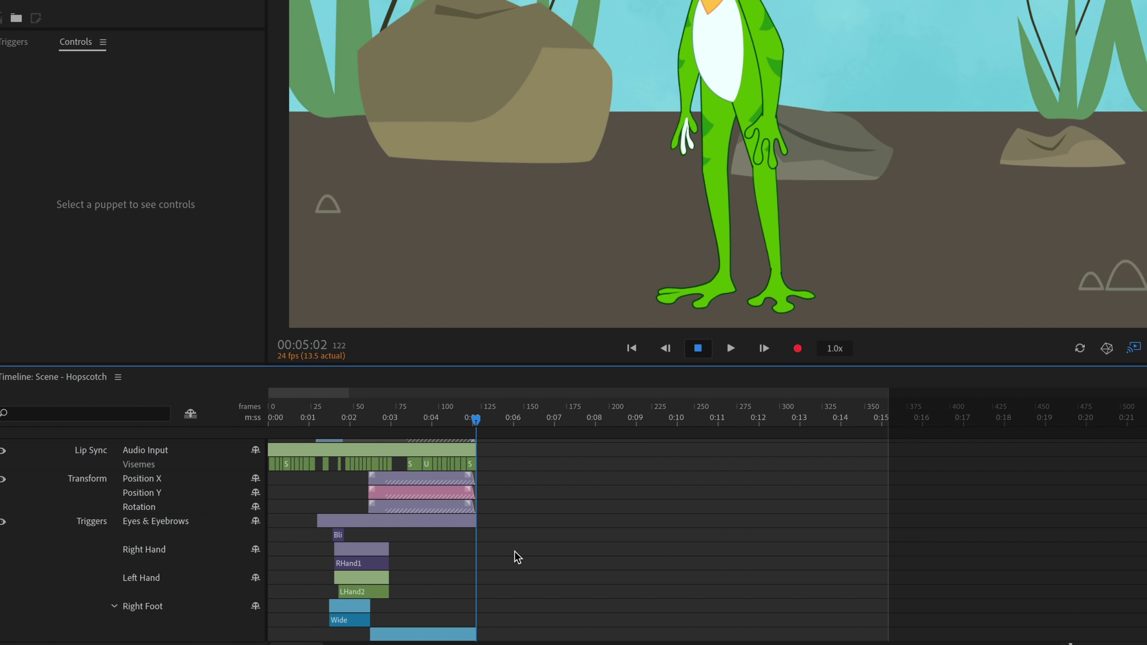
scroll(517, 558, "down", 3)
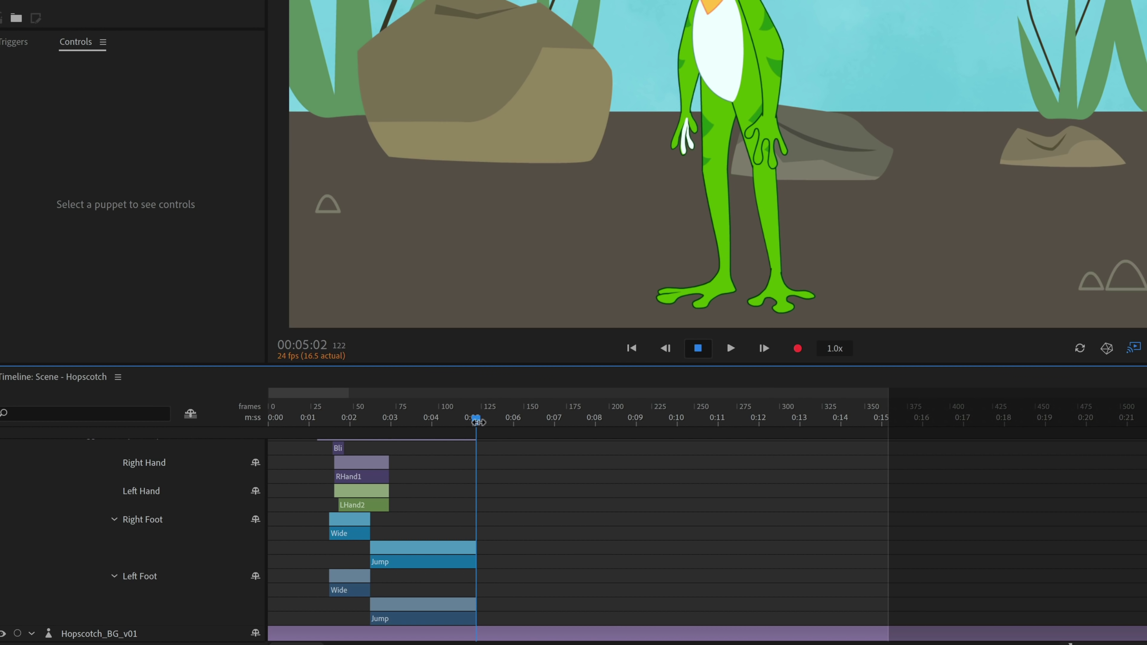
left_click_drag(476, 420, 352, 425)
key("equal")
key("equal")
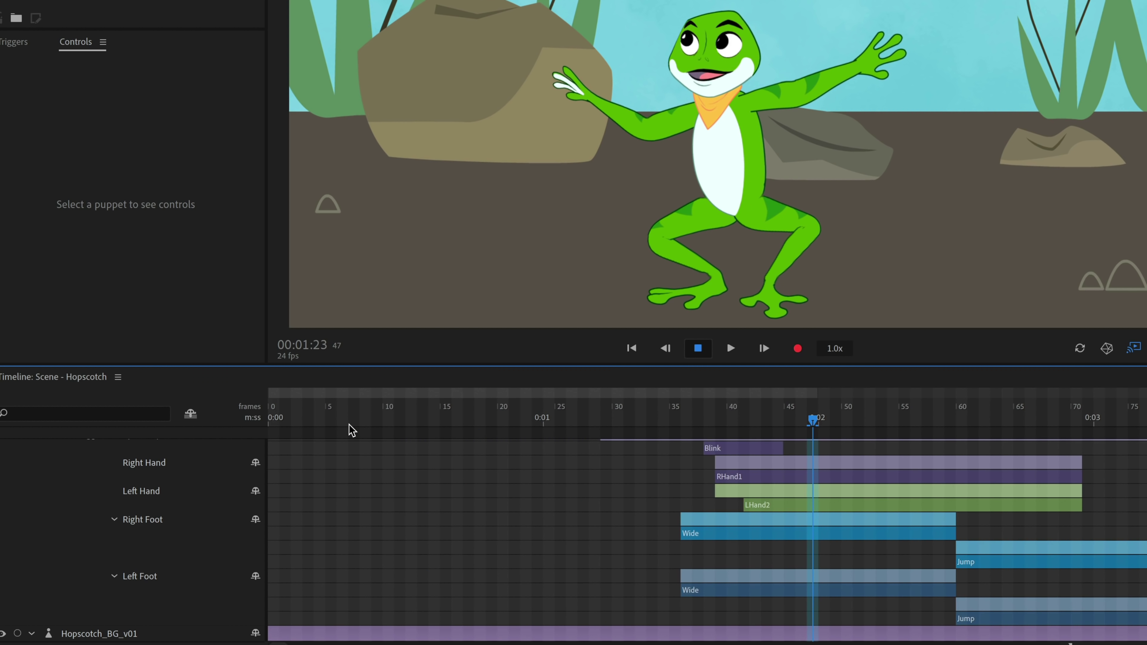
scroll(889, 512, "up", 10)
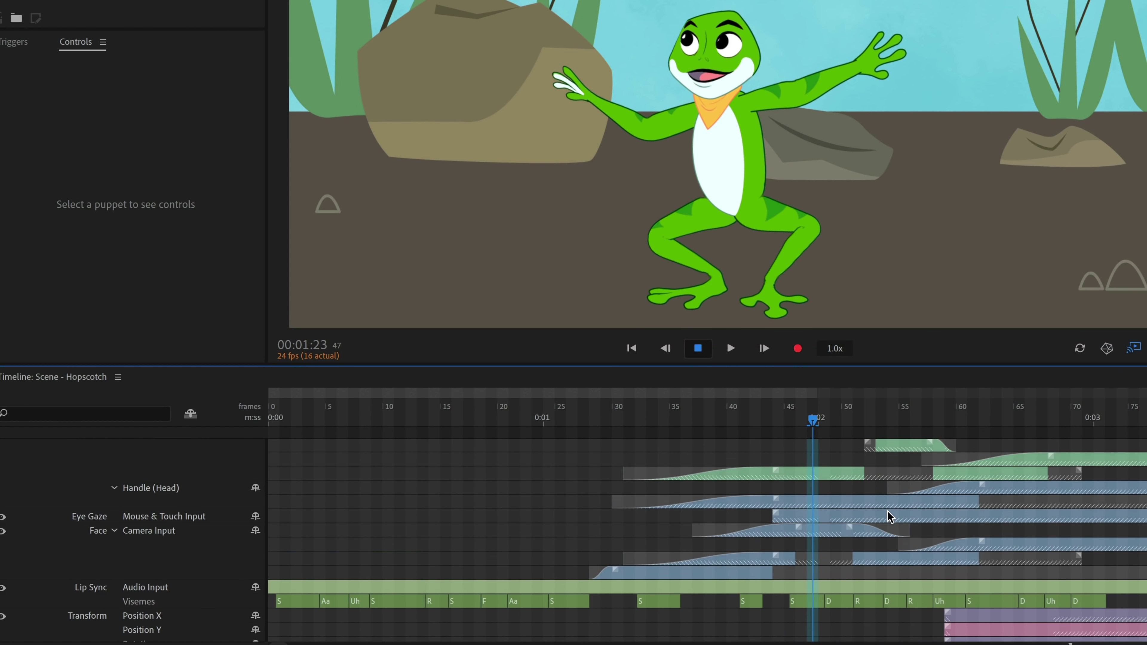
scroll(889, 512, "up", 5)
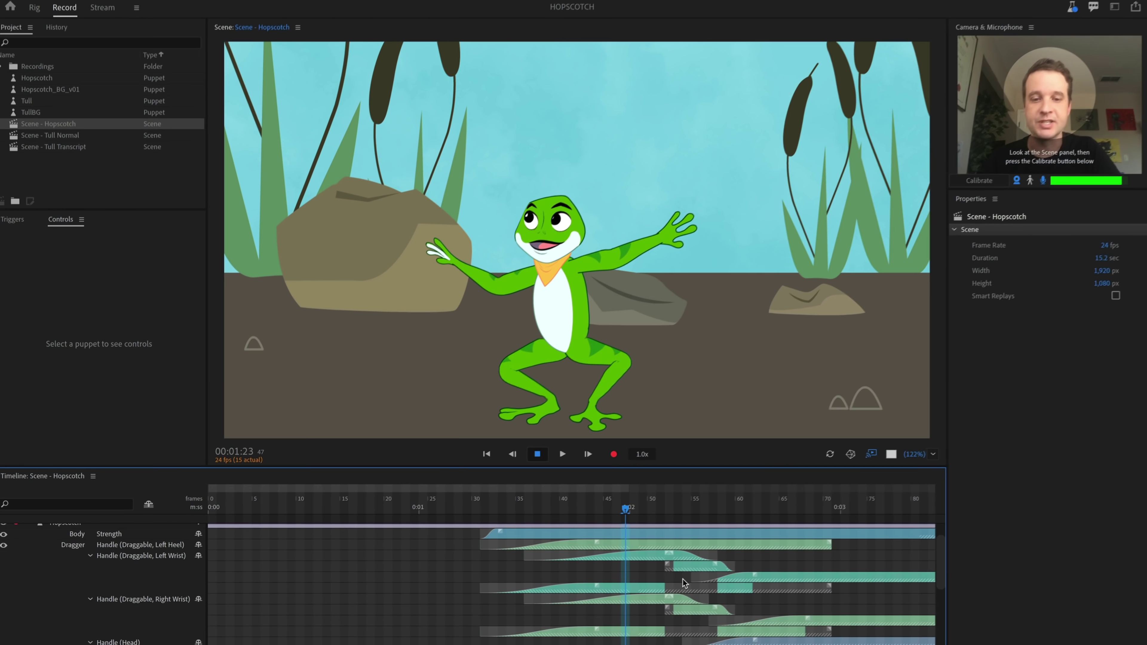
scroll(683, 583, "down", 3)
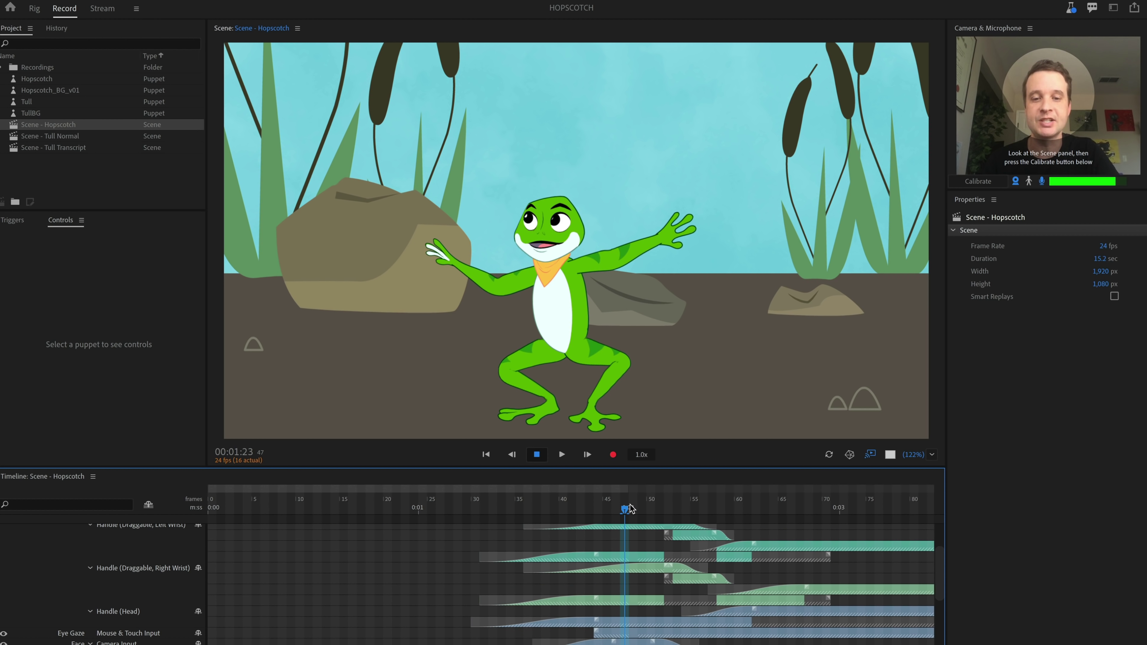
key("space")
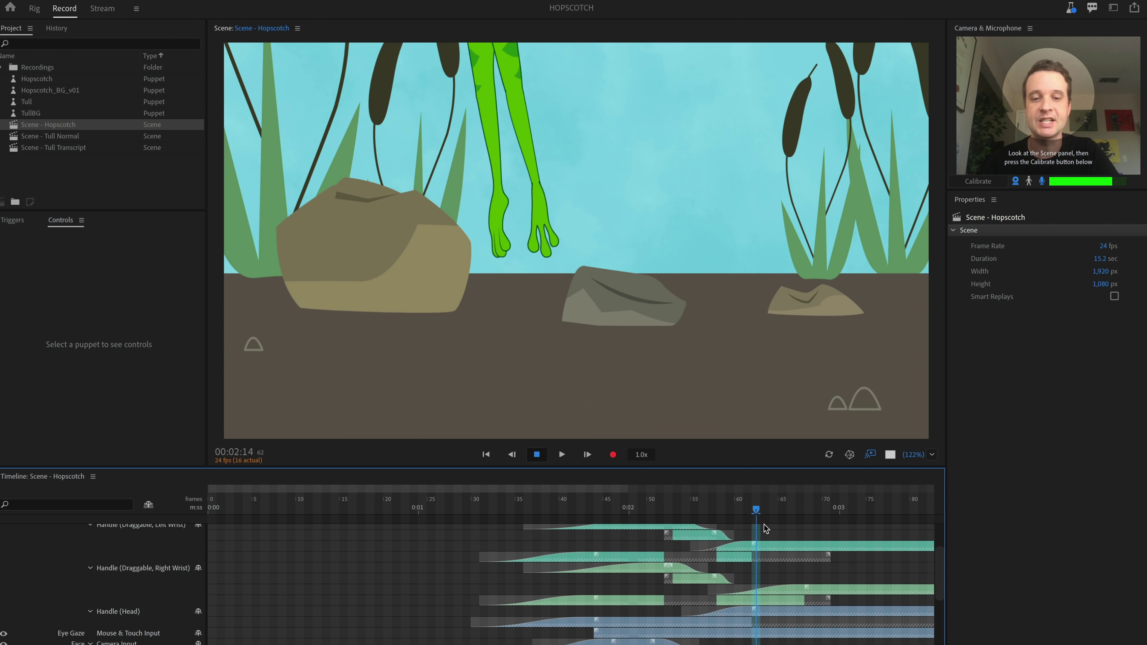
left_click_drag(703, 524, 662, 524)
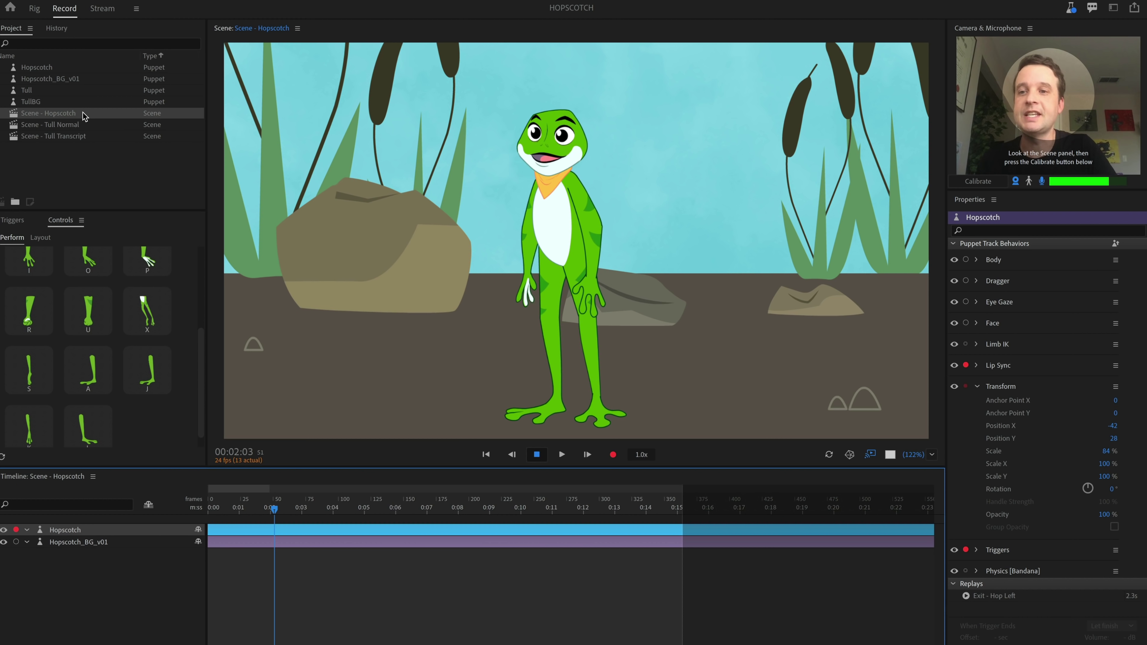
- Enable Smart Replays for Scene - Hopscotch and record a take triggering hop (H) and stand (X)
left_click(83, 113)
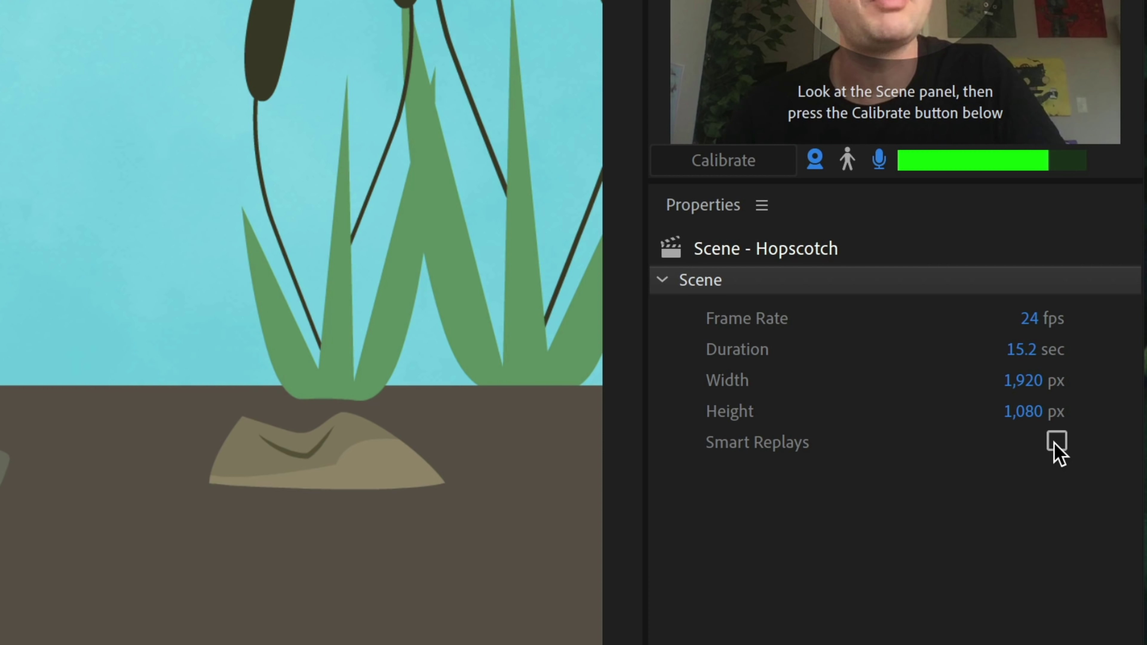
left_click(1085, 369)
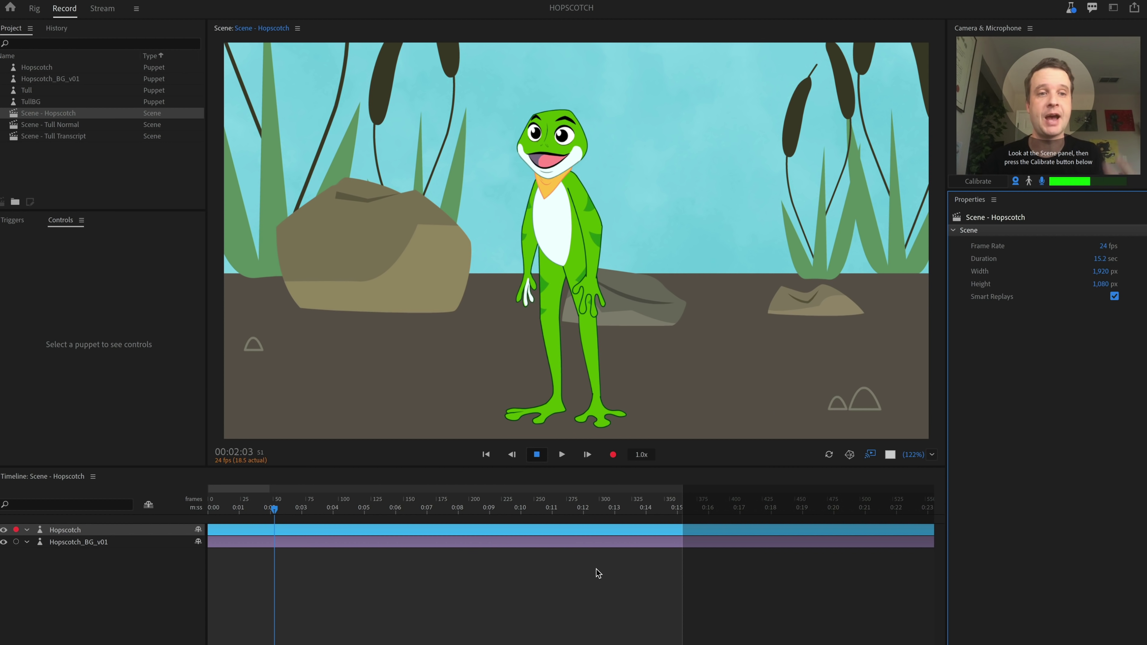
key("ctrl+r")
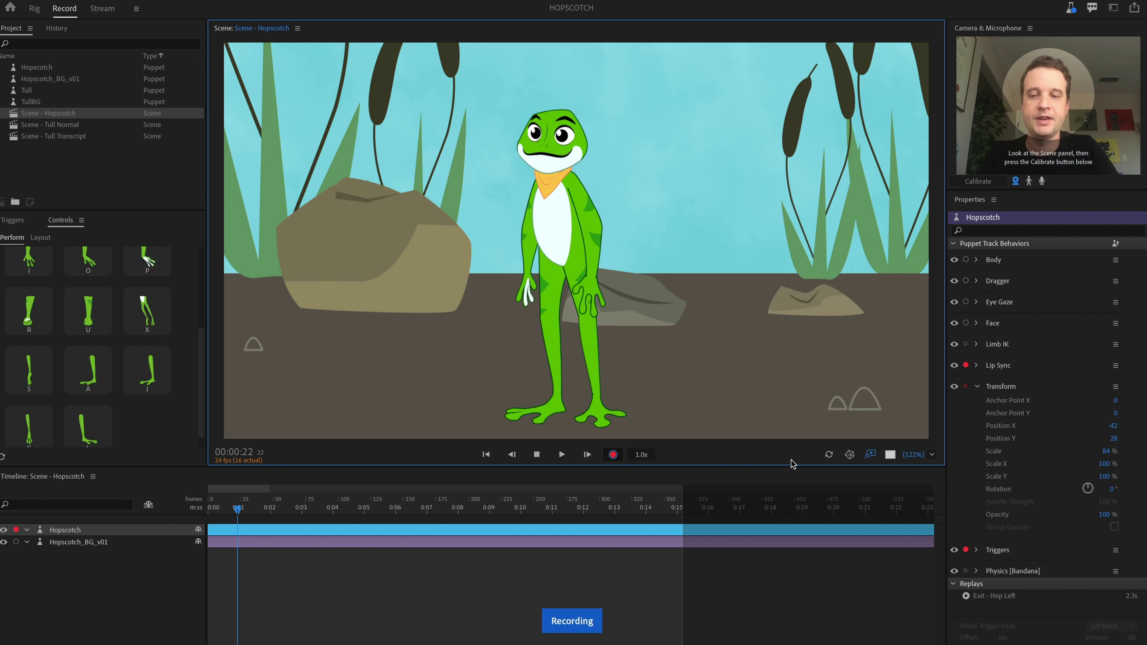
key("h")
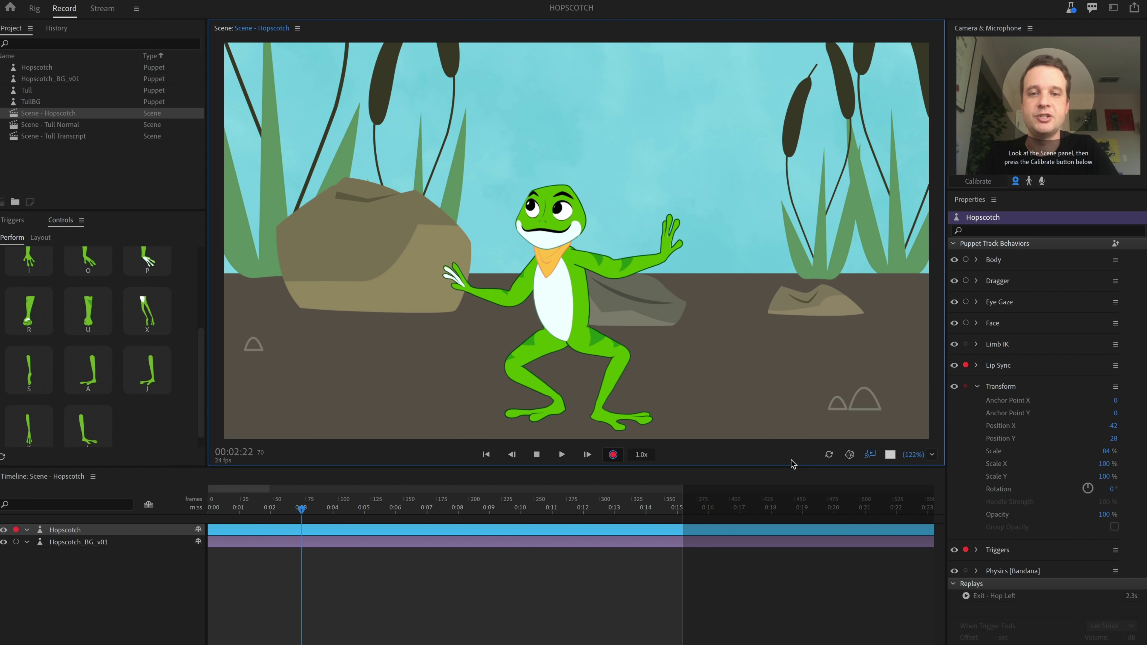
key("x")
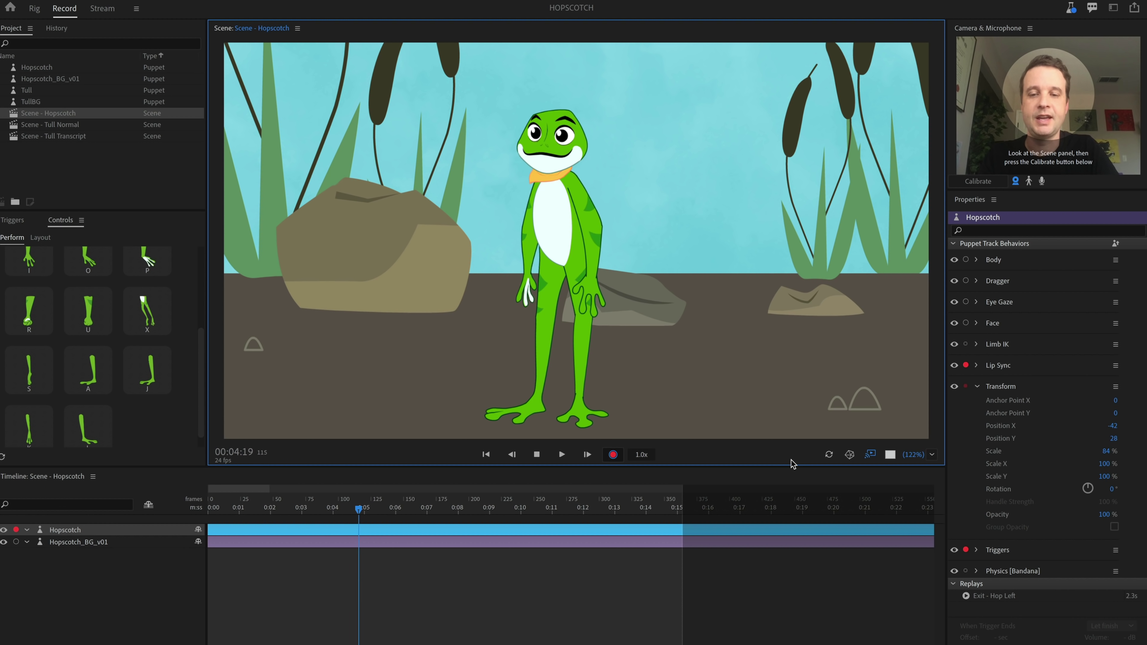
key("space")
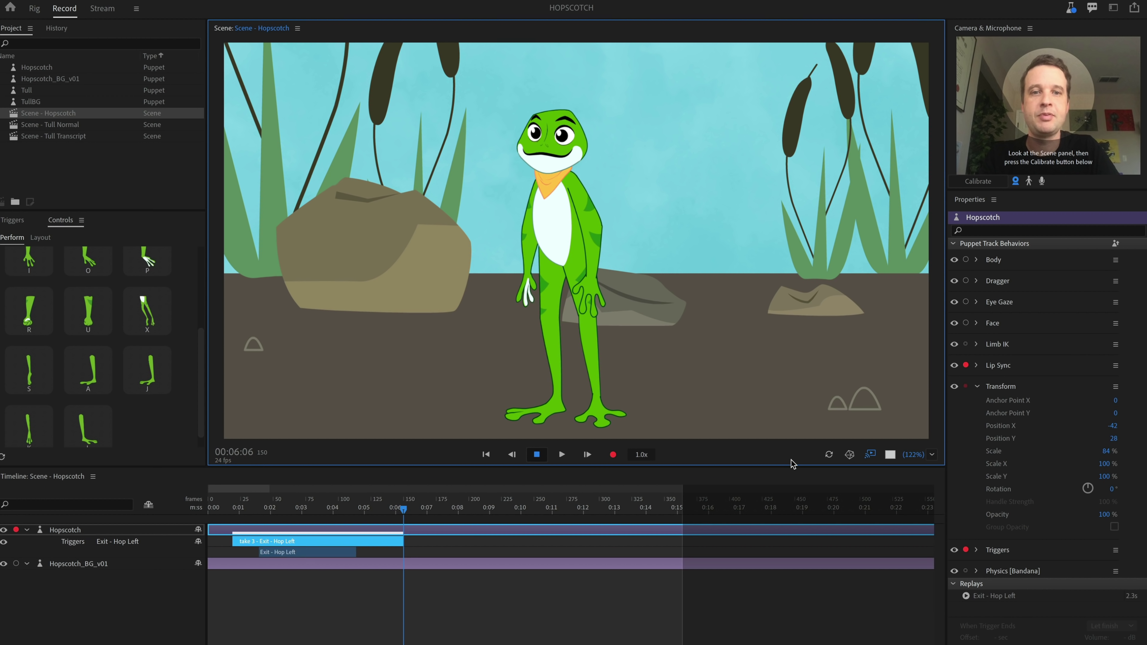
- Move the Exit - Hop Left clip near 0:01 and adjust its length and position
scroll(569, 622, "up", 3)
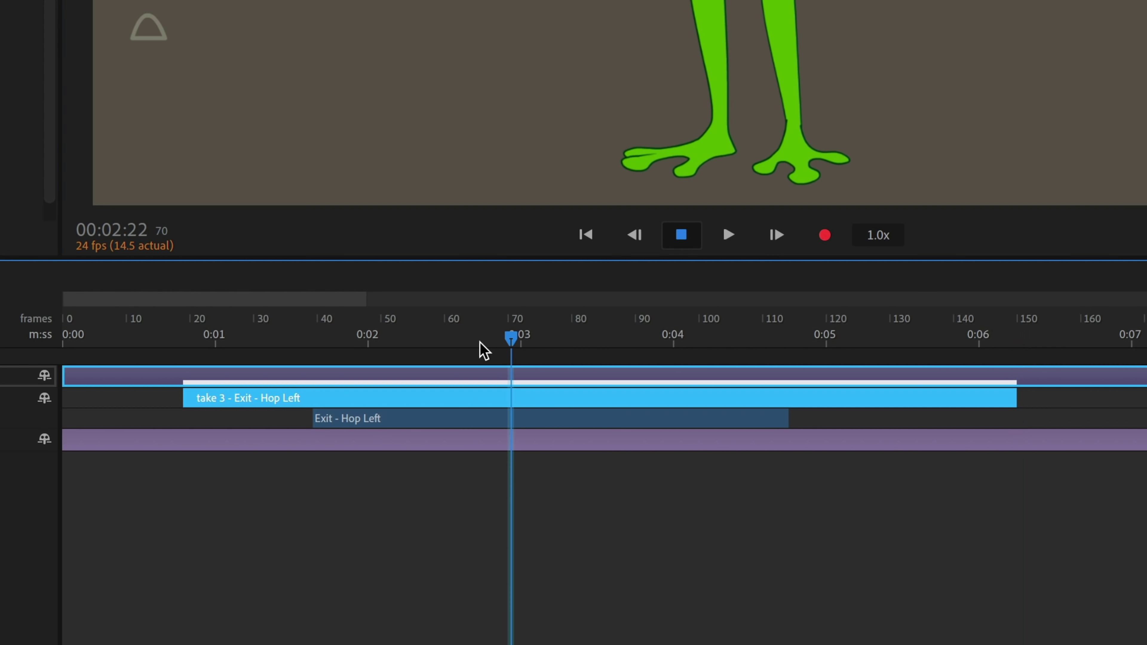
left_click(510, 338)
left_click_drag(221, 352, 827, 362)
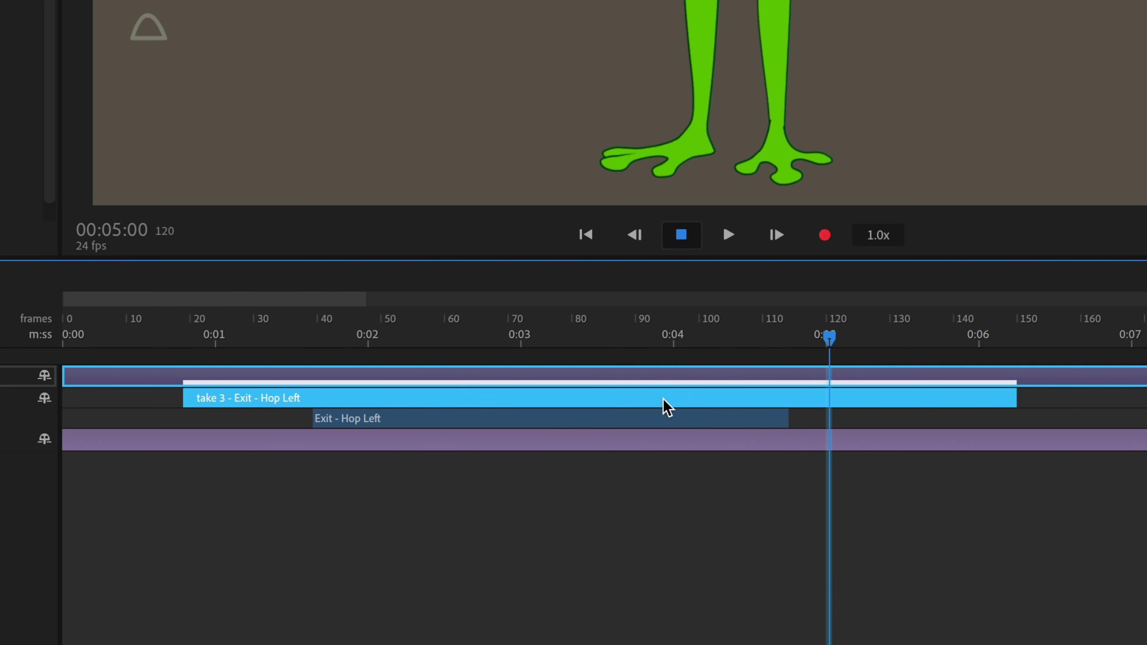
left_click(660, 418)
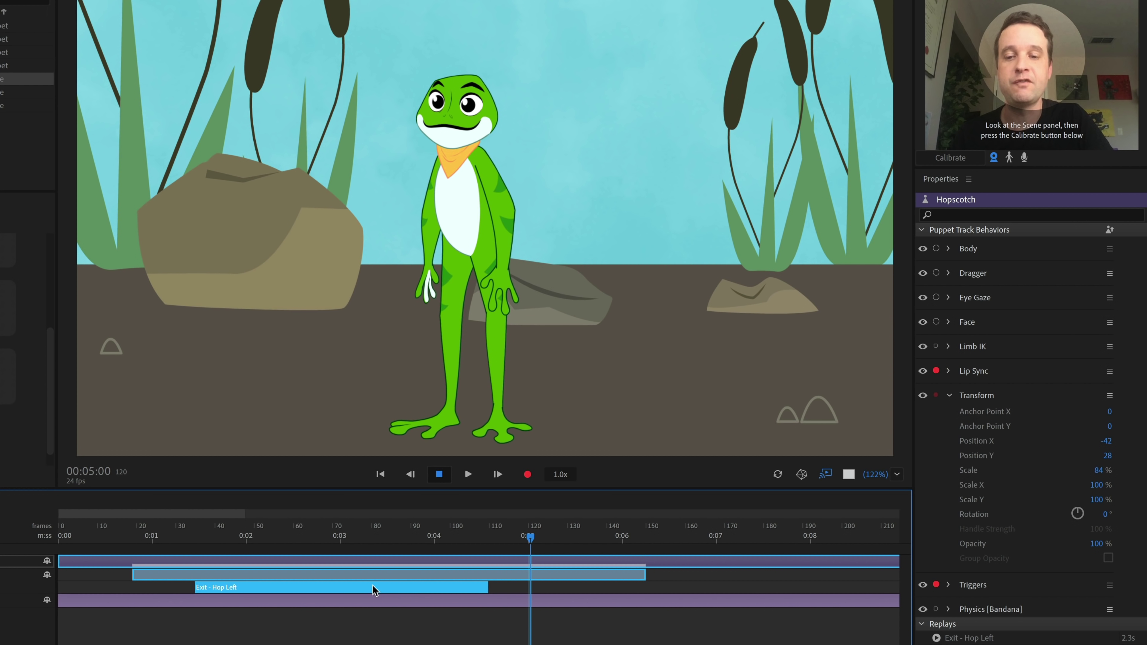
left_click_drag(373, 586, 335, 583)
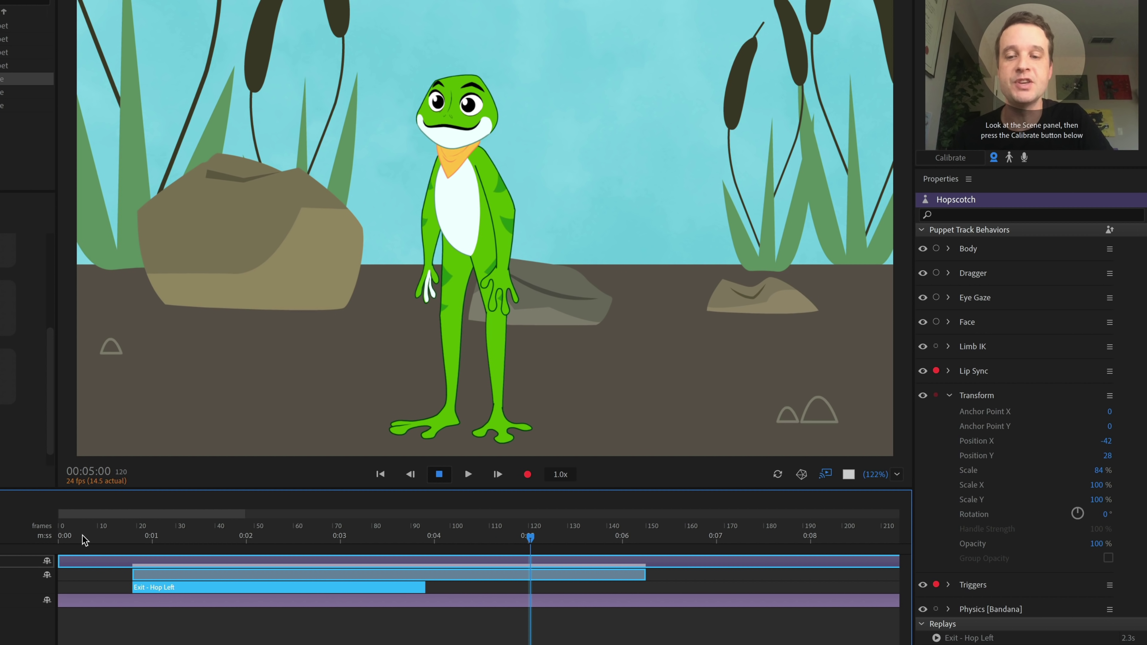
left_click_drag(96, 536, 360, 535)
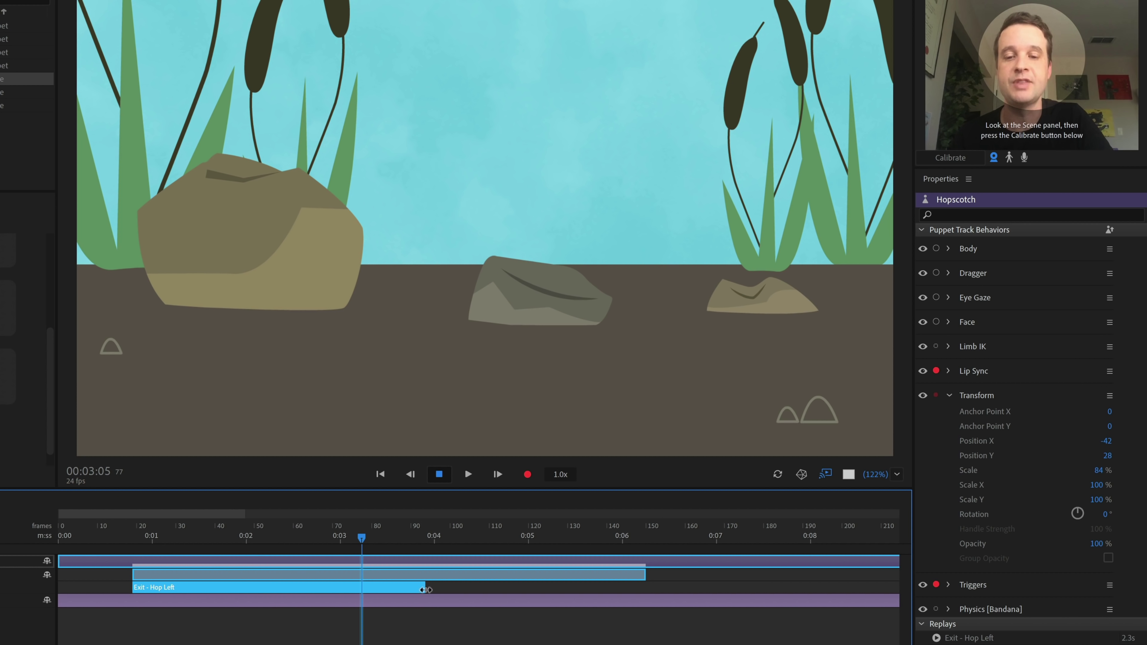
left_click_drag(425, 587, 591, 587)
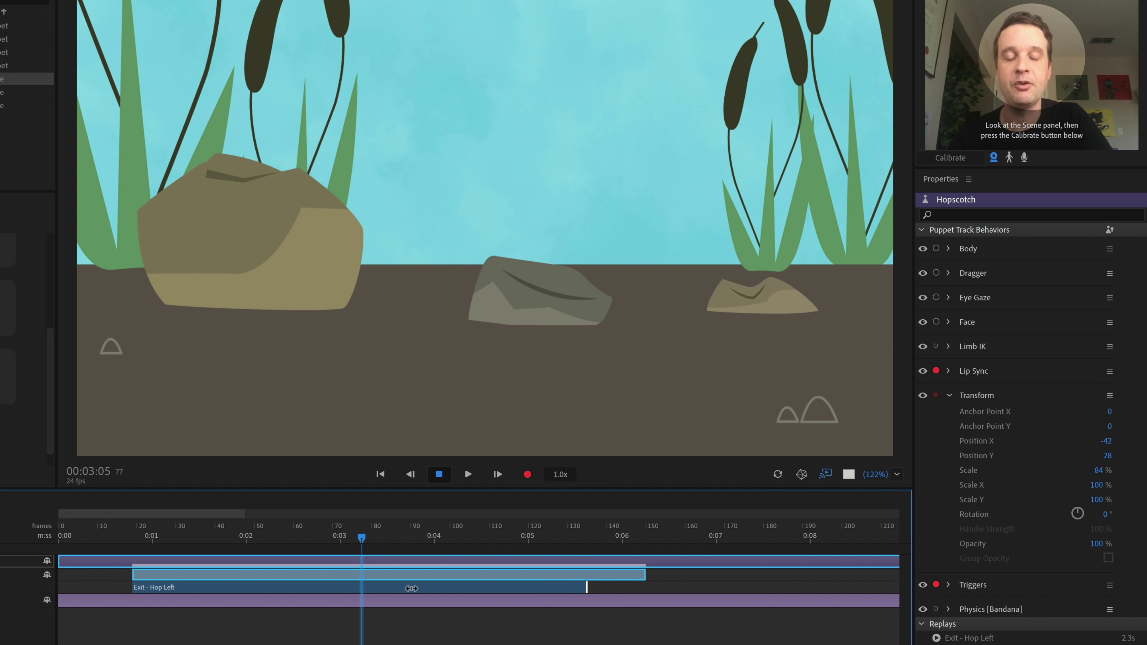
left_click_drag(404, 588, 391, 590)
left_click_drag(258, 589, 415, 585)
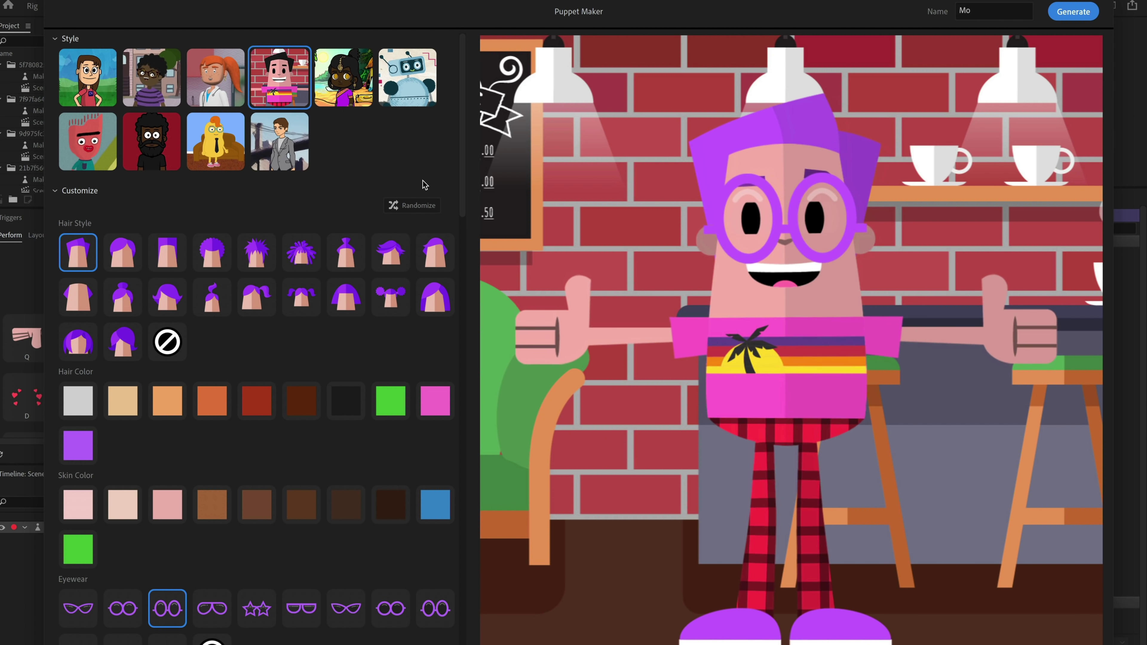
- Randomize the Puppet Maker character seven times, landing on The Professional doctor style
left_click(421, 205)
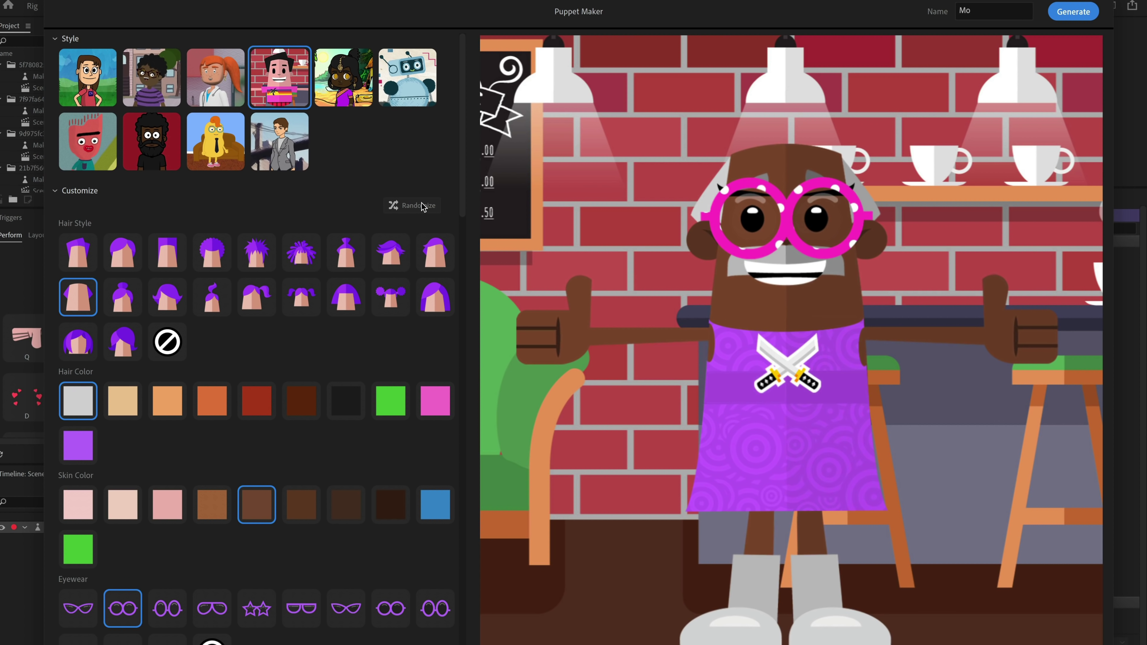
left_click(421, 206)
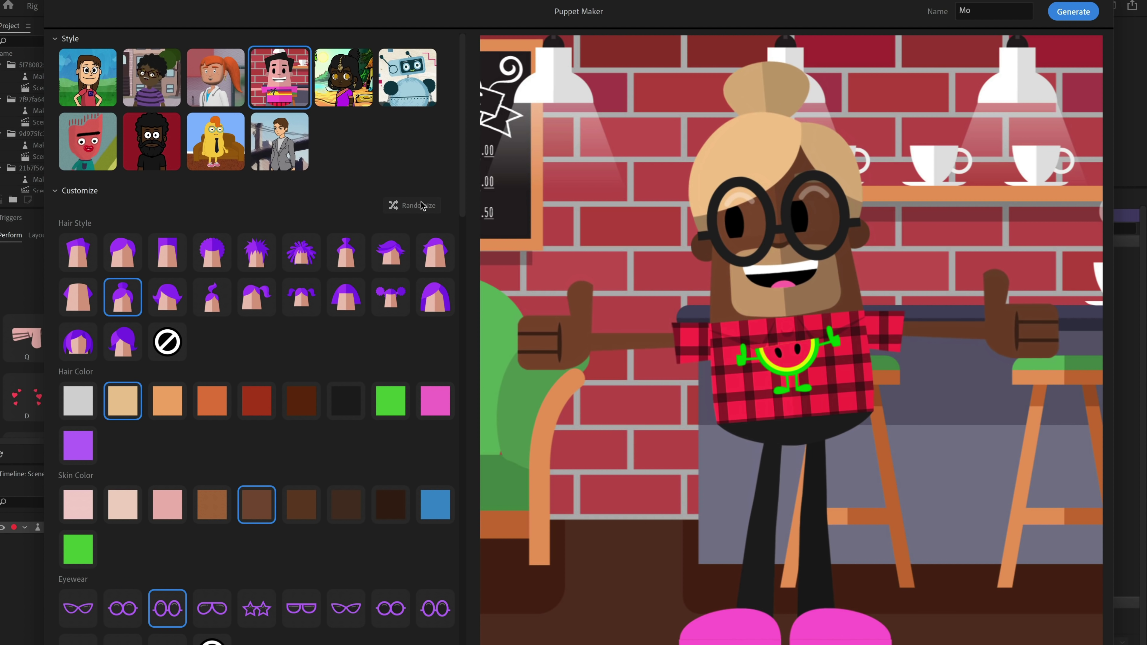
left_click(422, 206)
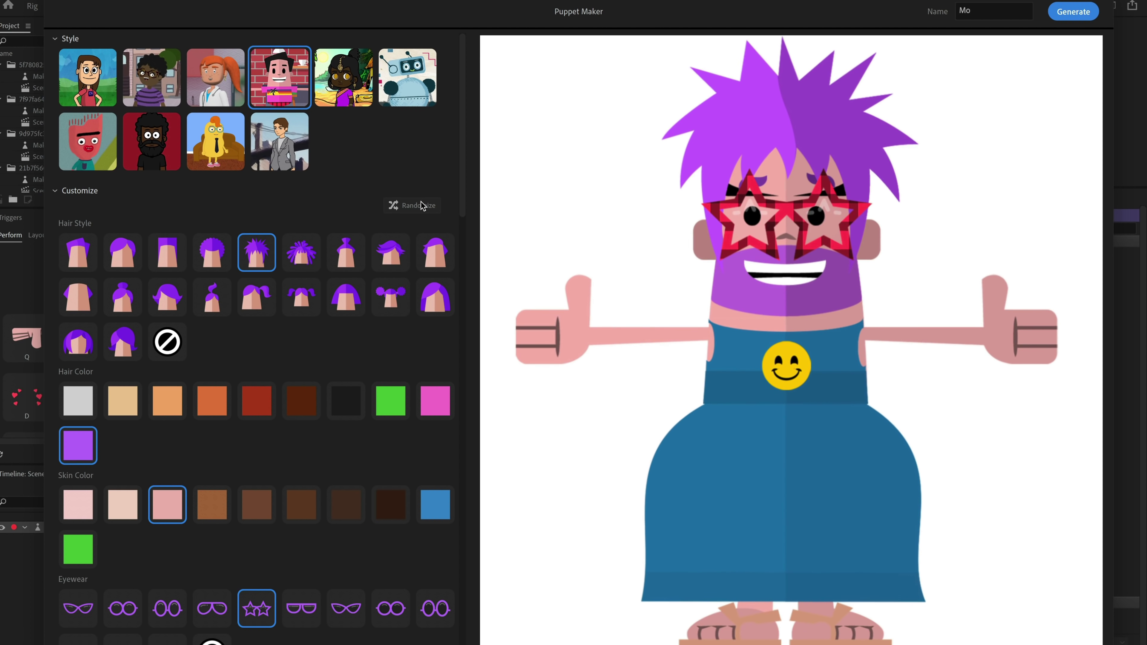
left_click(422, 205)
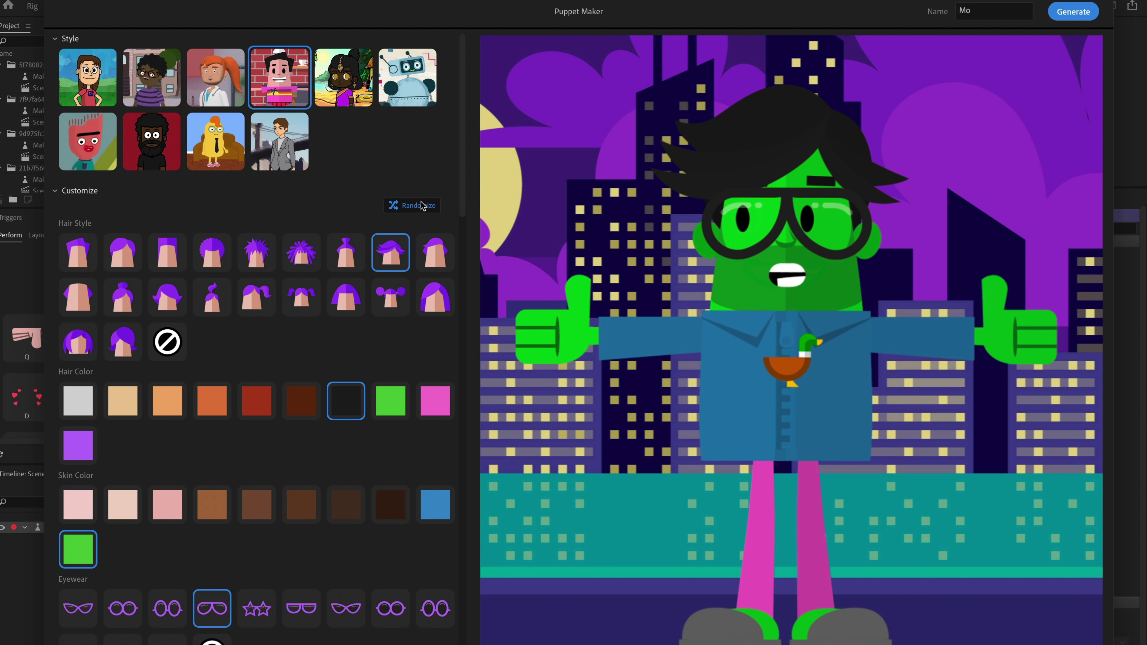
left_click(422, 206)
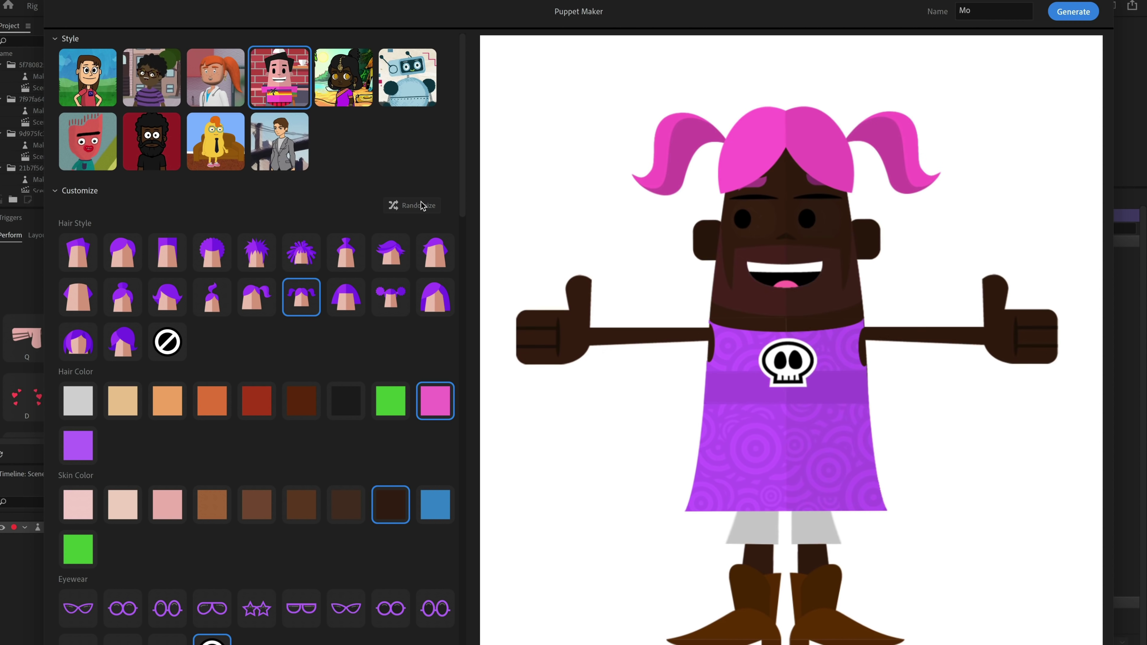
left_click(422, 206)
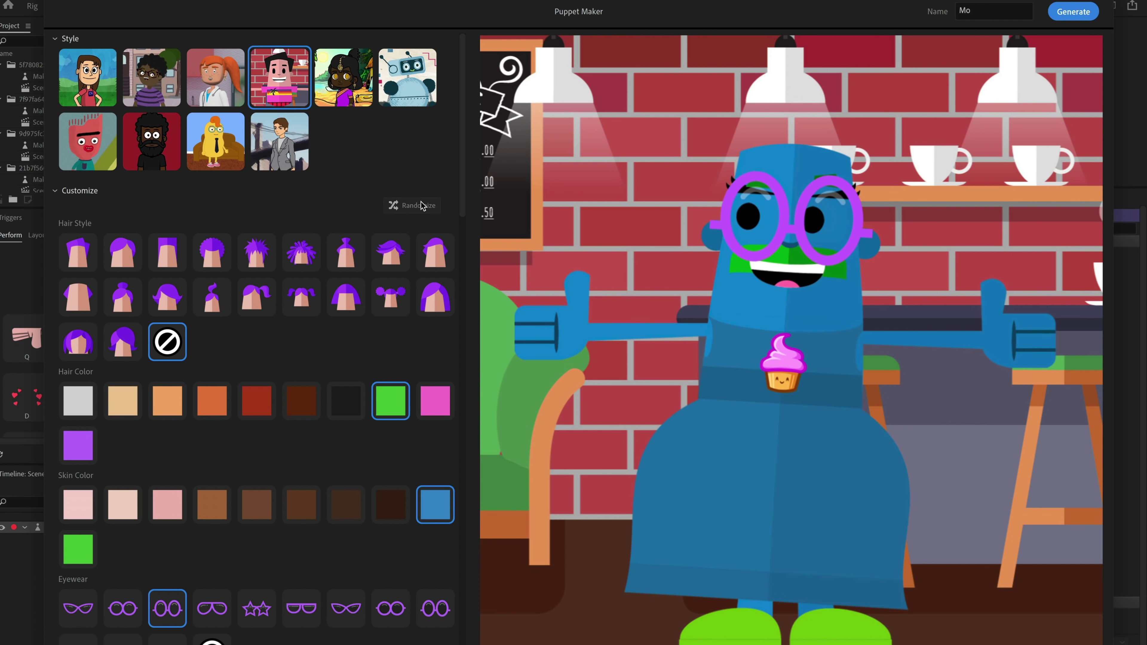
left_click(422, 206)
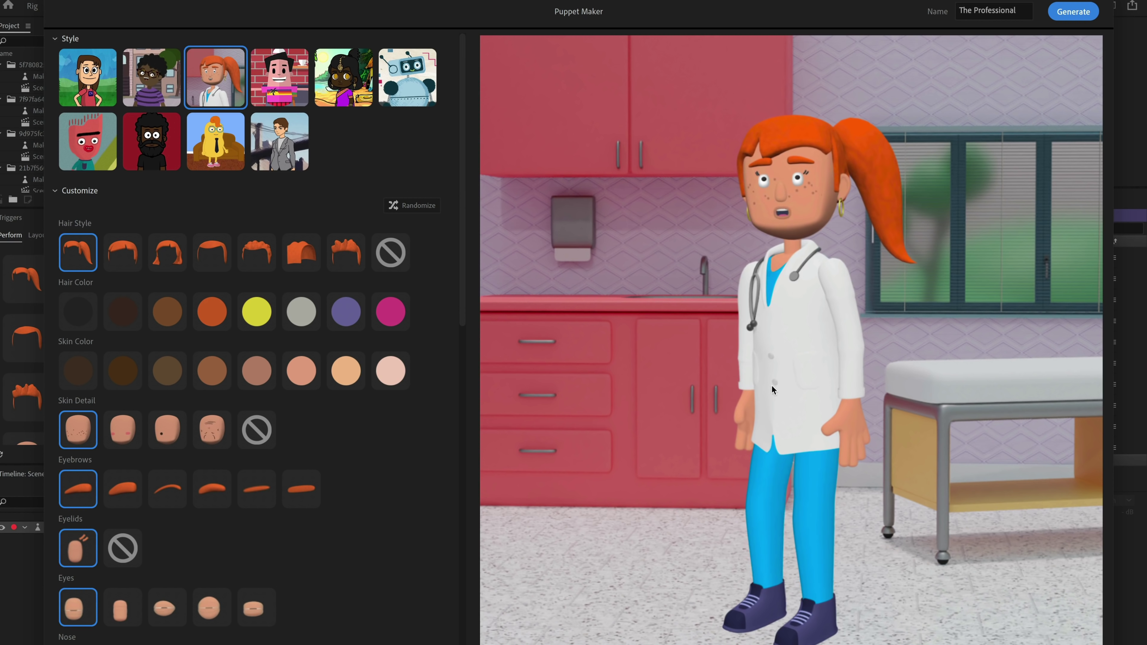
- Re-roll The Professional until it's an older hard-hat worker in yellow vest and jeans
left_click(422, 208)
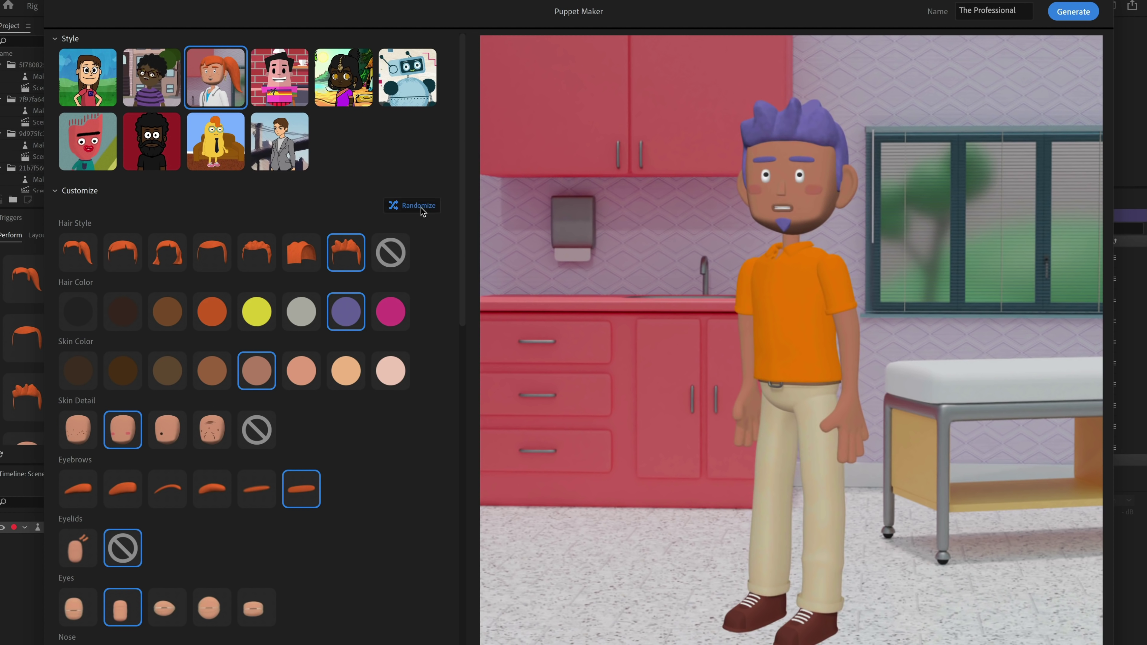
left_click(422, 208)
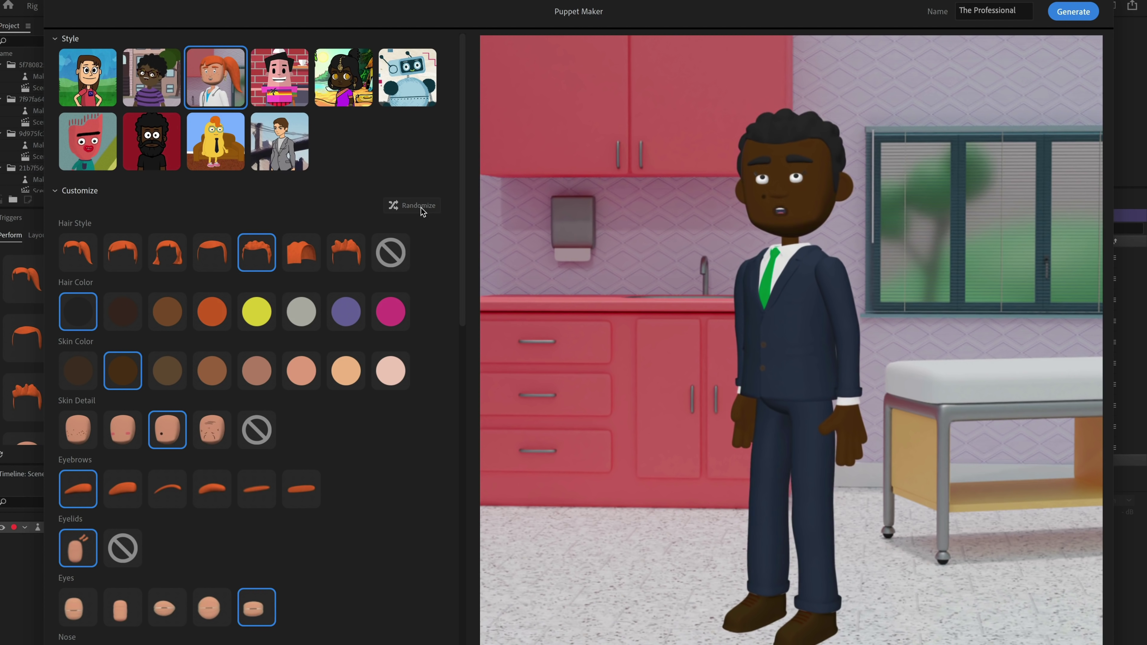
left_click(421, 208)
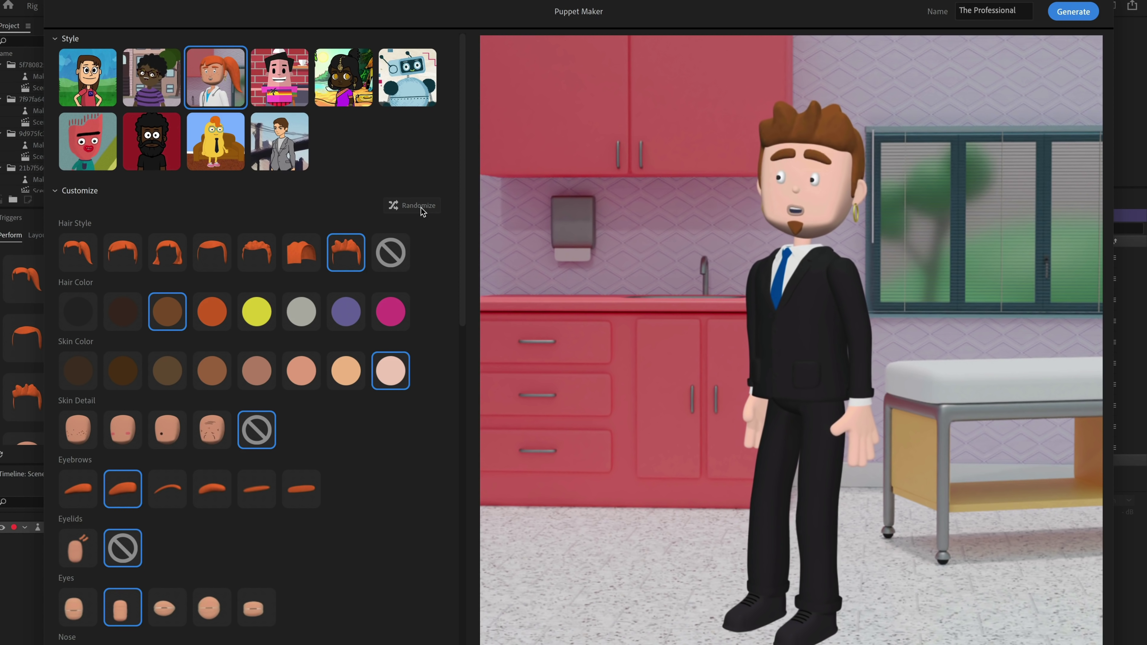
left_click(421, 208)
left_click(422, 208)
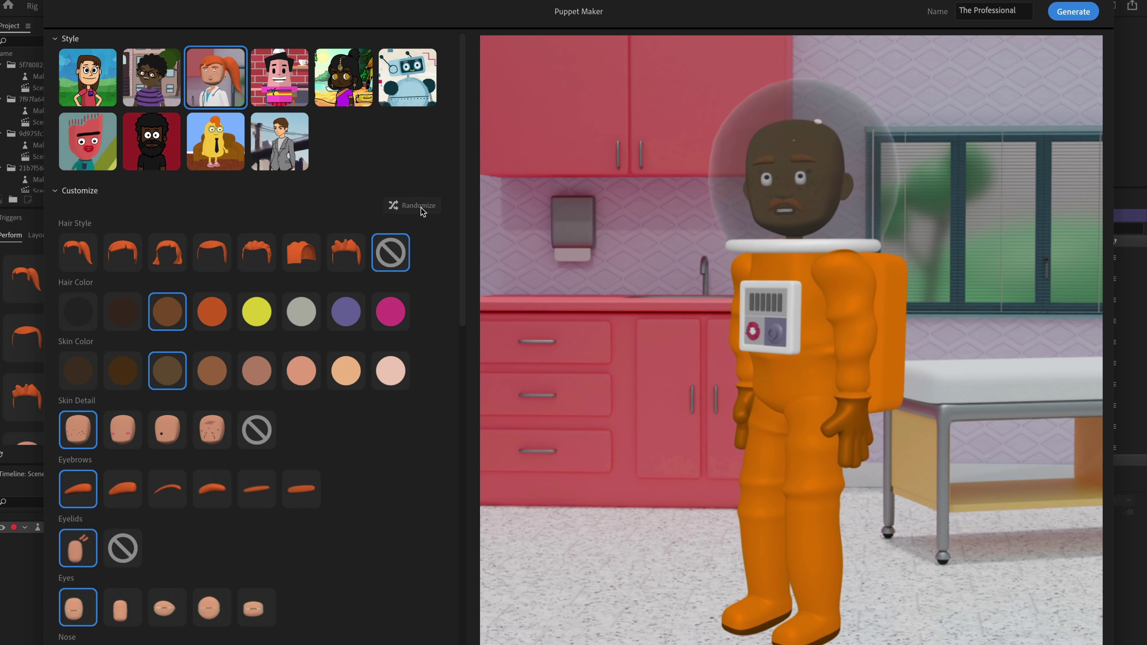
left_click(421, 208)
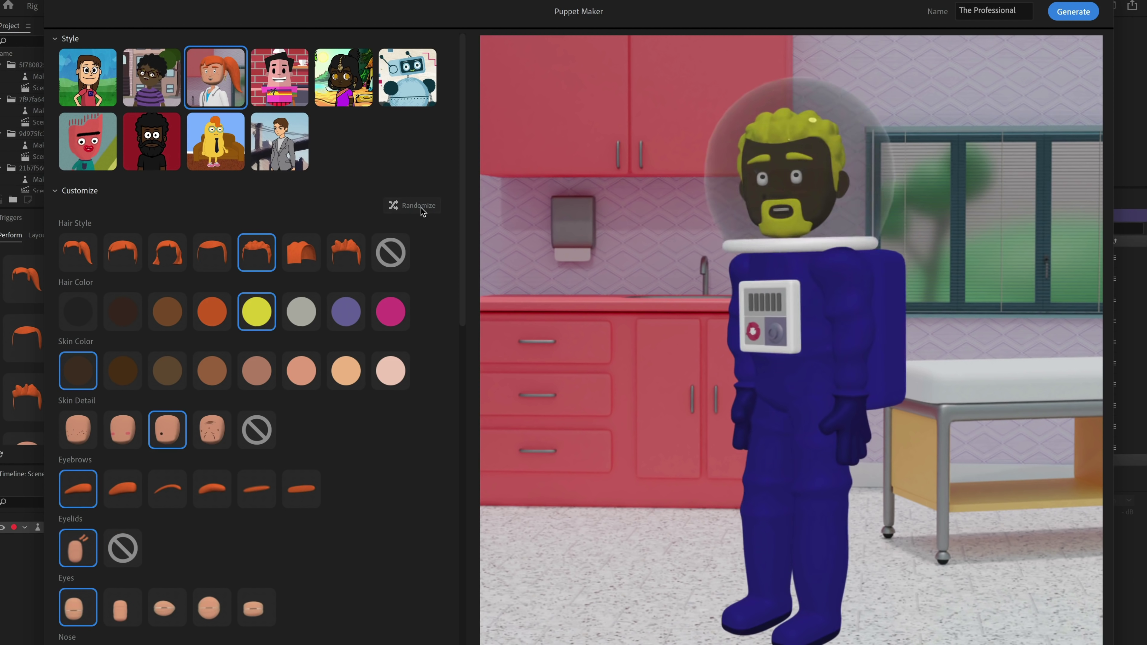
left_click(421, 208)
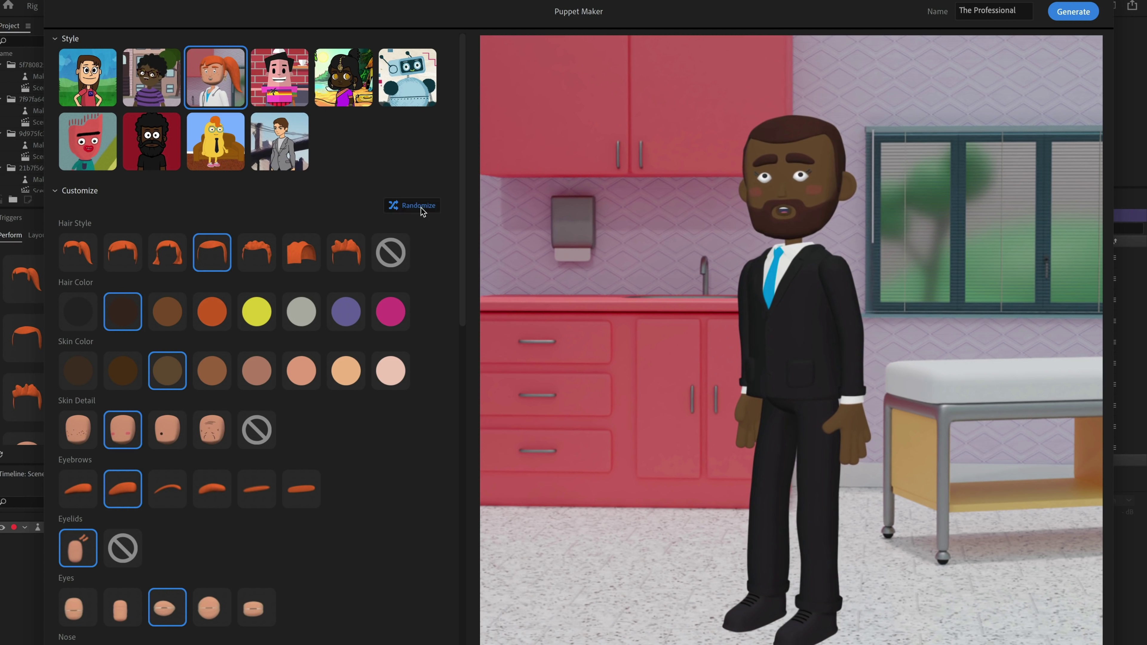
left_click(421, 208)
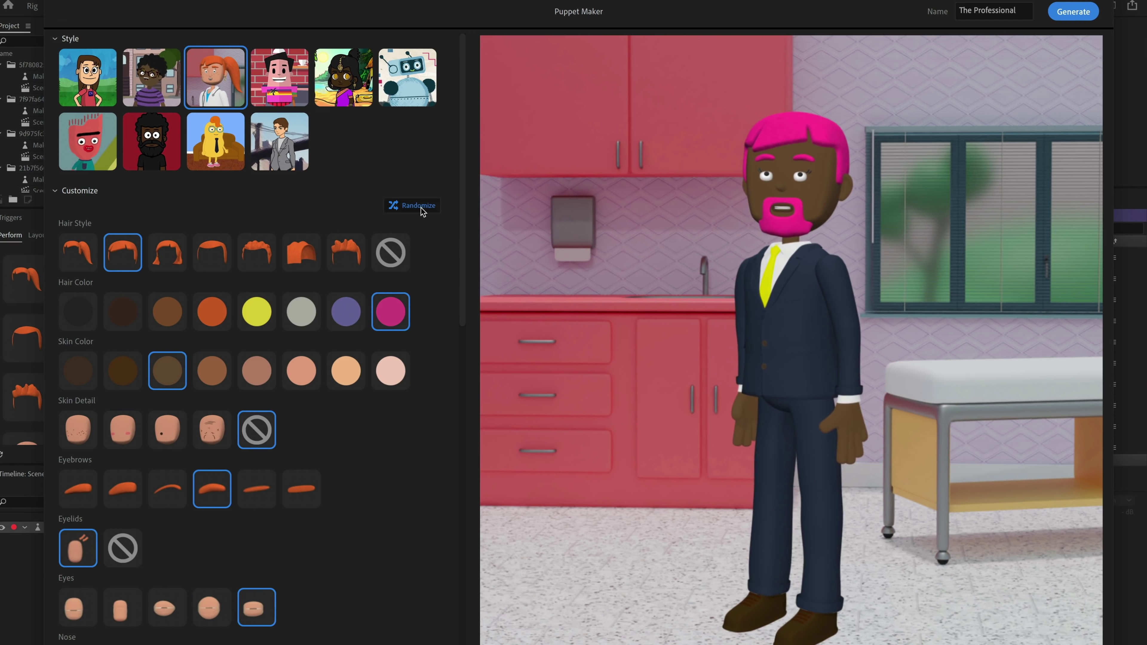
left_click(421, 208)
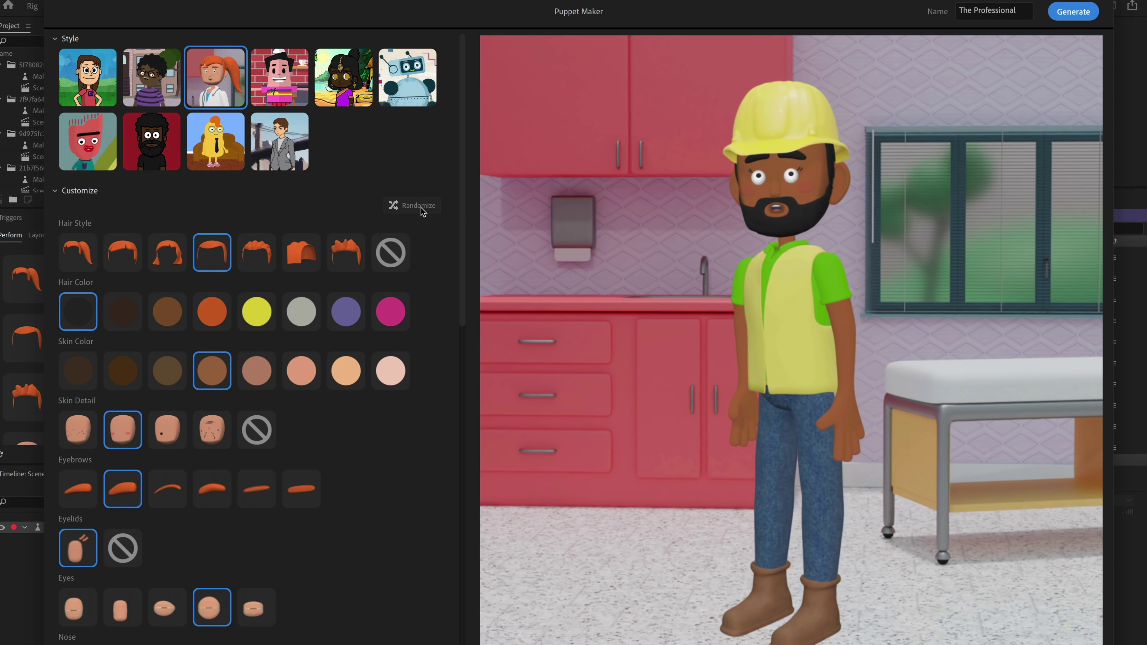
left_click(422, 208)
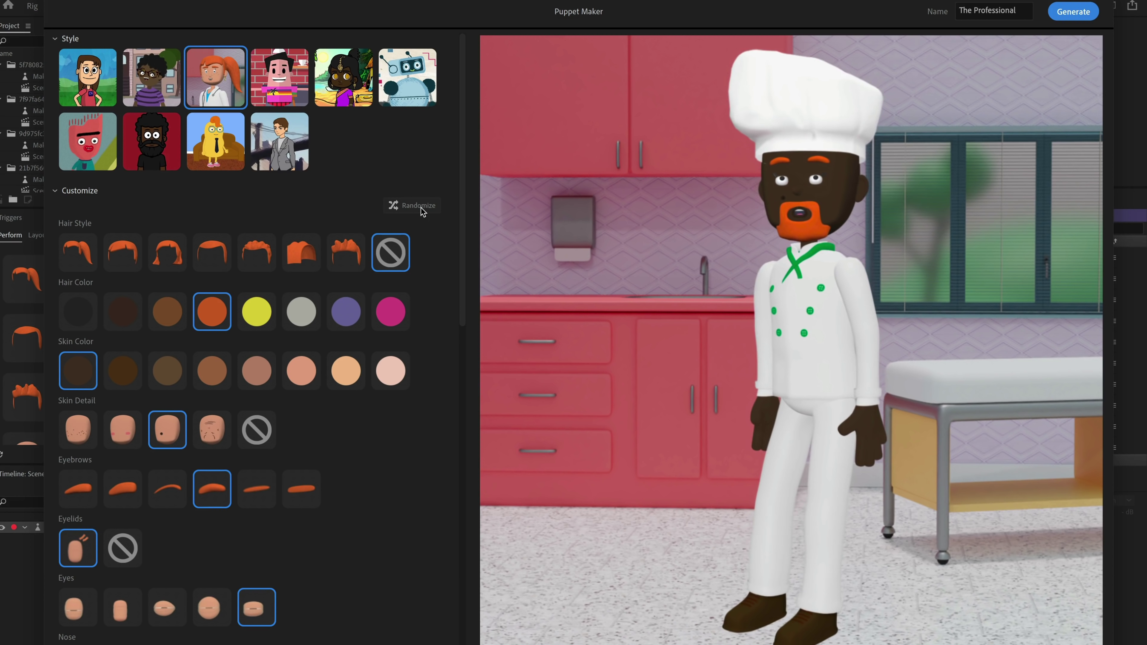
left_click(422, 207)
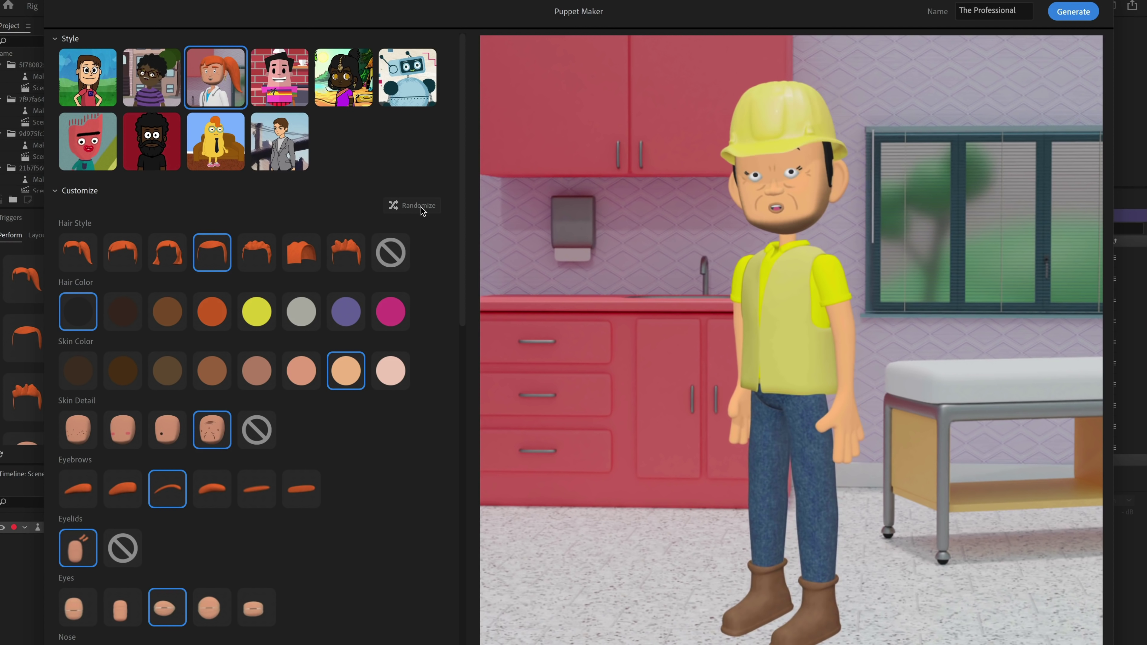
- Pick the Chibi style and randomize its look seven times
left_click(421, 207)
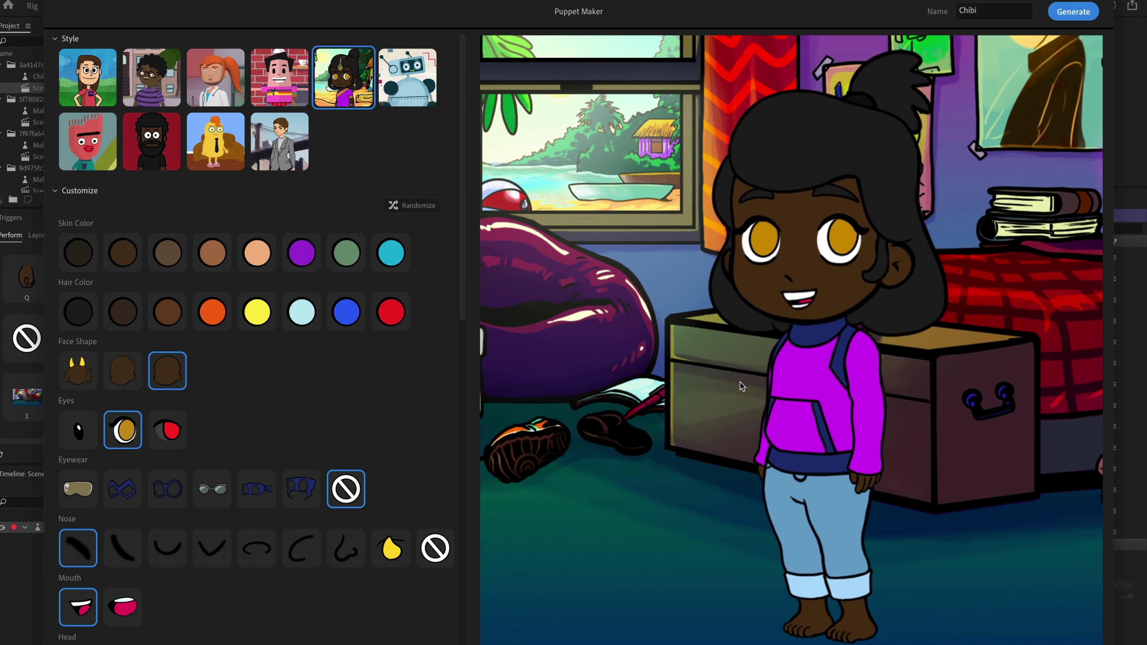
left_click(428, 206)
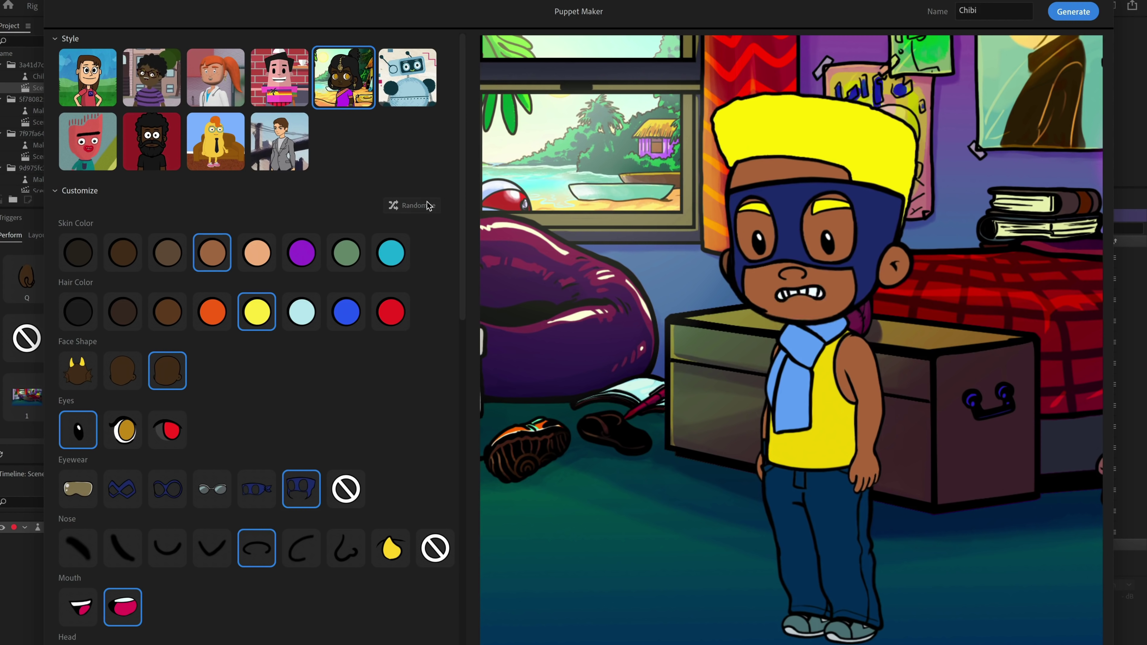
left_click(428, 206)
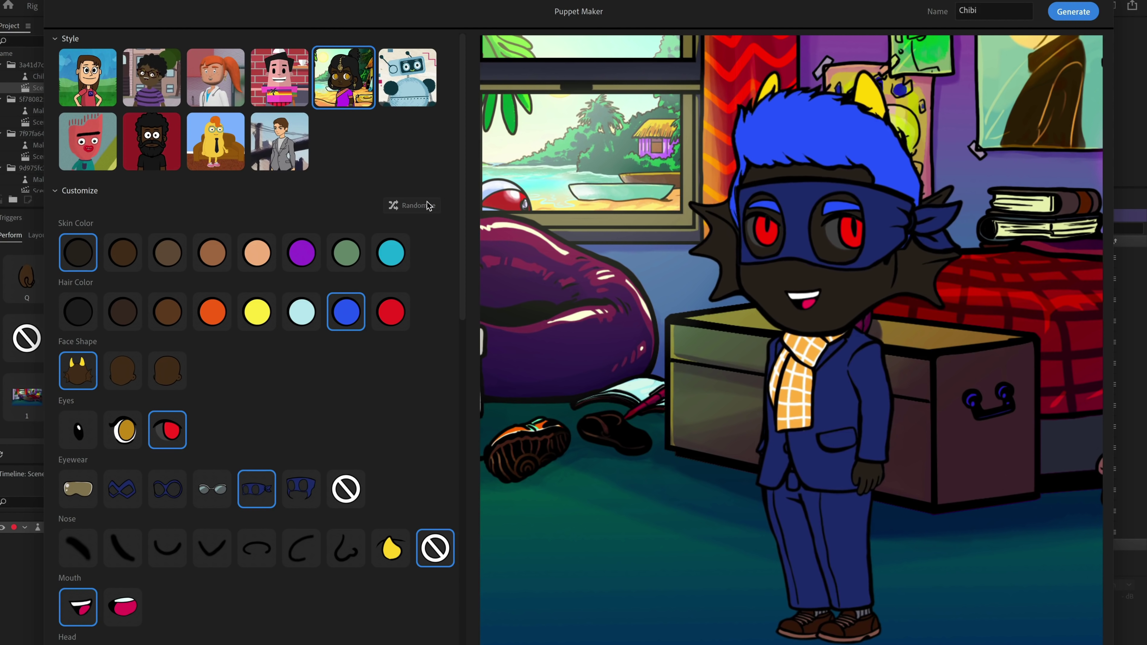
left_click(428, 206)
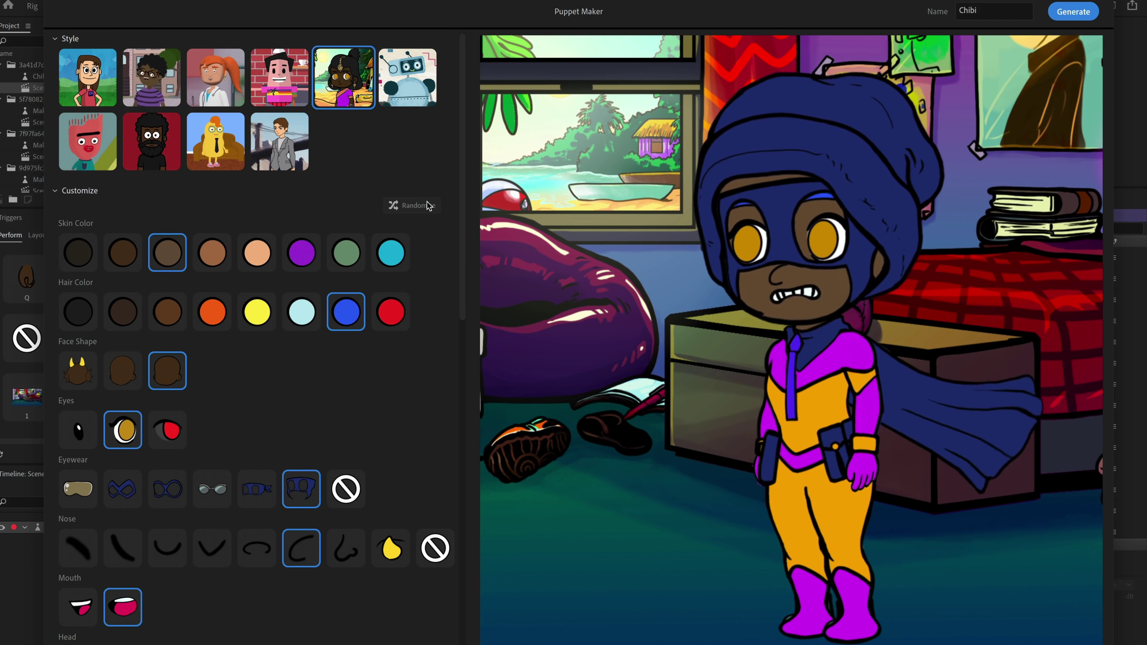
left_click(428, 206)
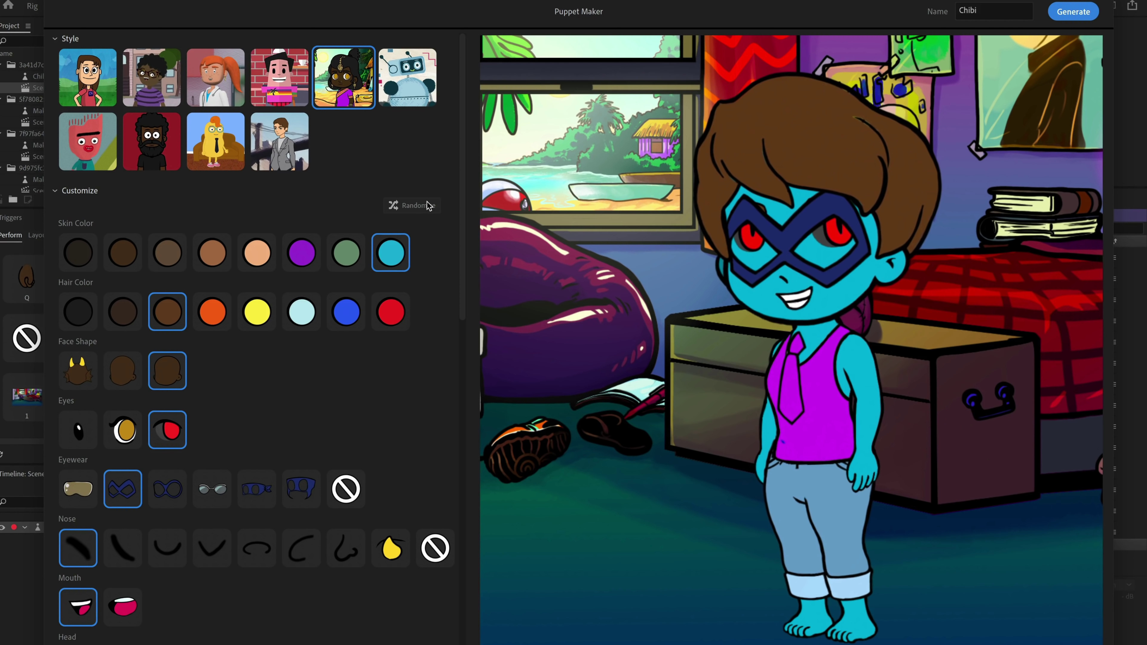
left_click(428, 206)
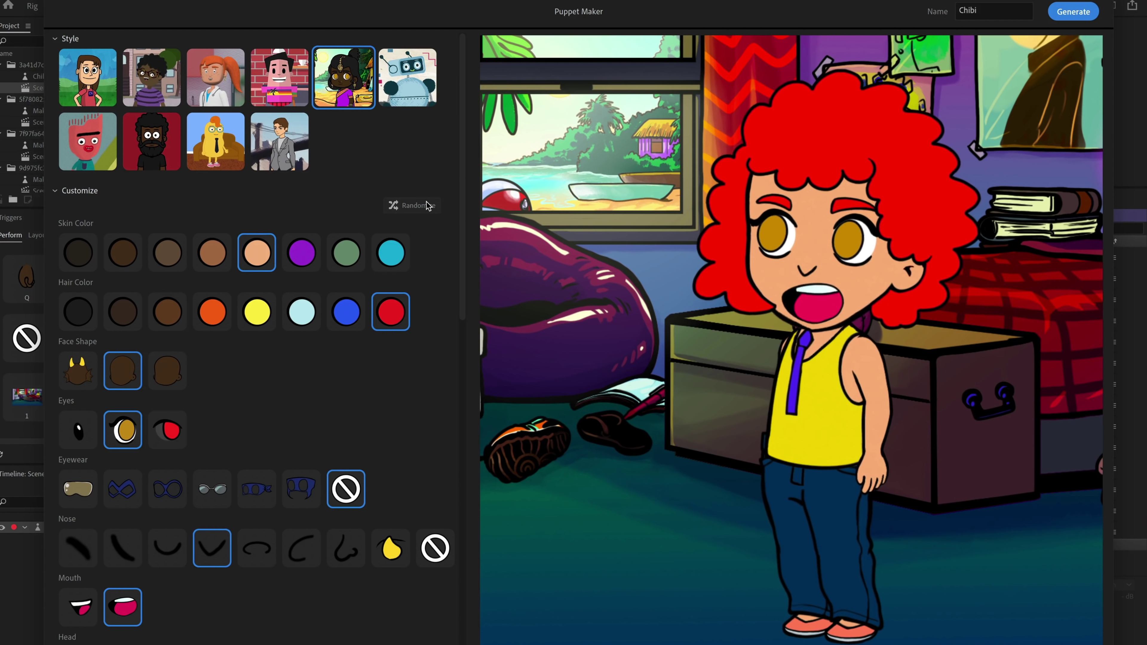
left_click(427, 201)
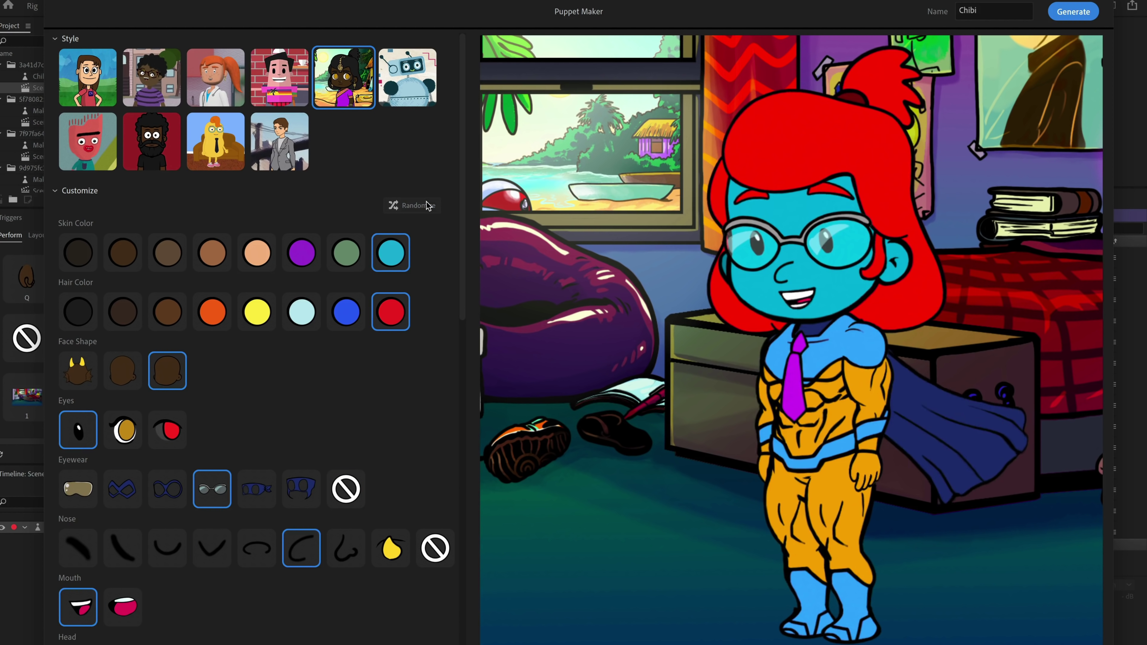
left_click(427, 202)
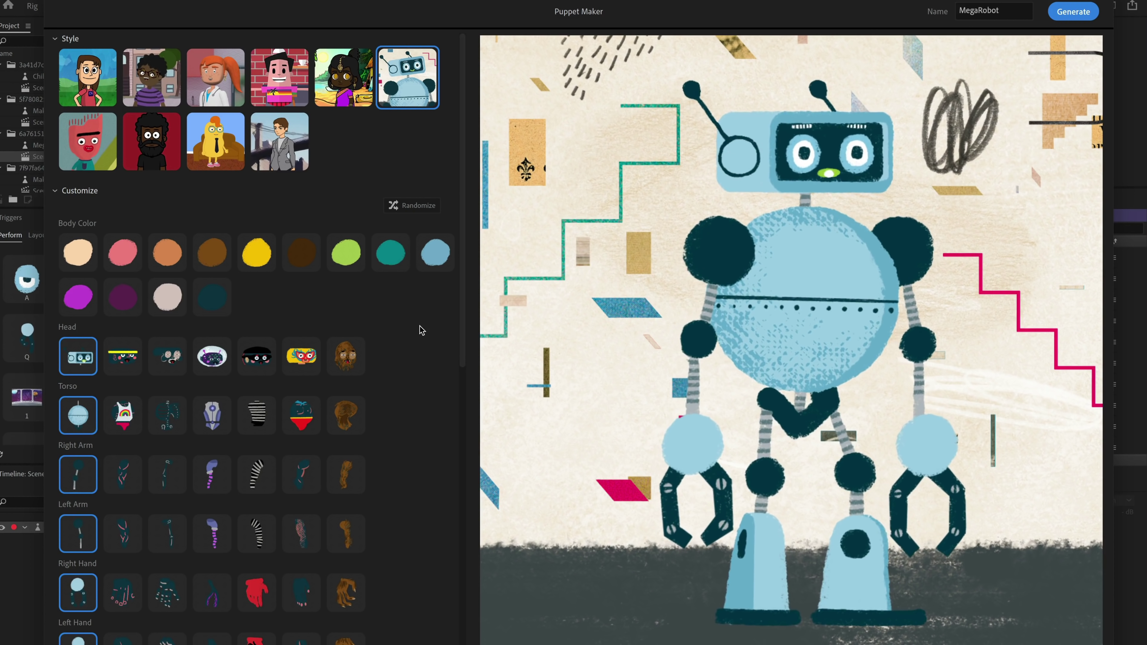
- Browse the MegaRobot Customize rows and randomize the robot's look five times
scroll(419, 326, "down", 3)
scroll(420, 327, "down", 2)
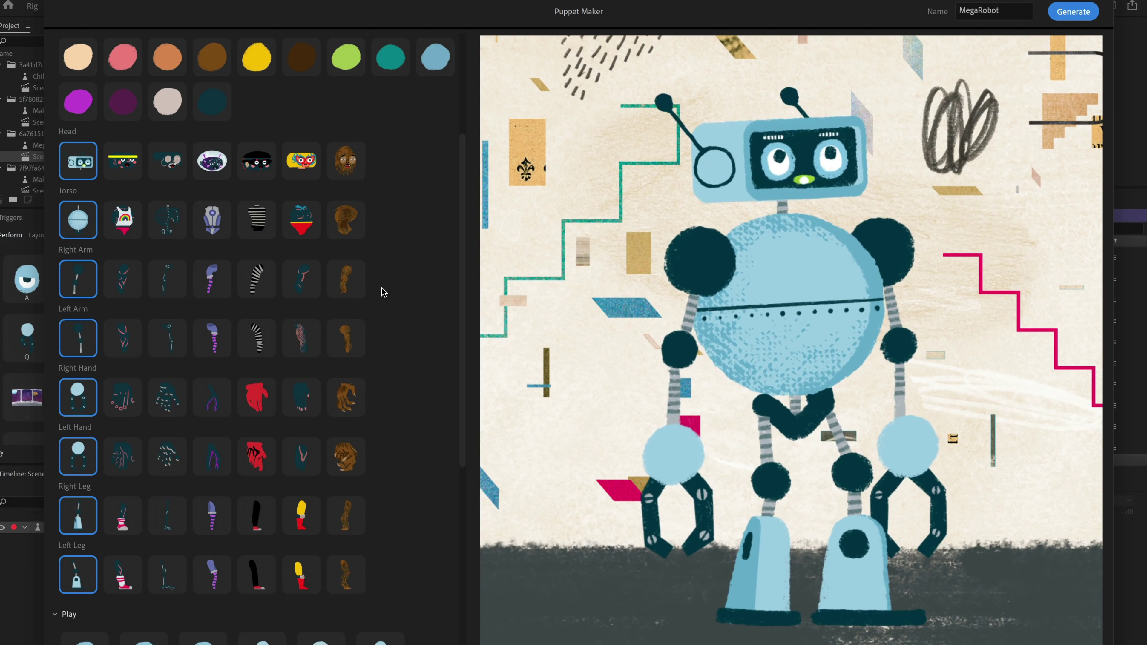
scroll(383, 292, "up", 6)
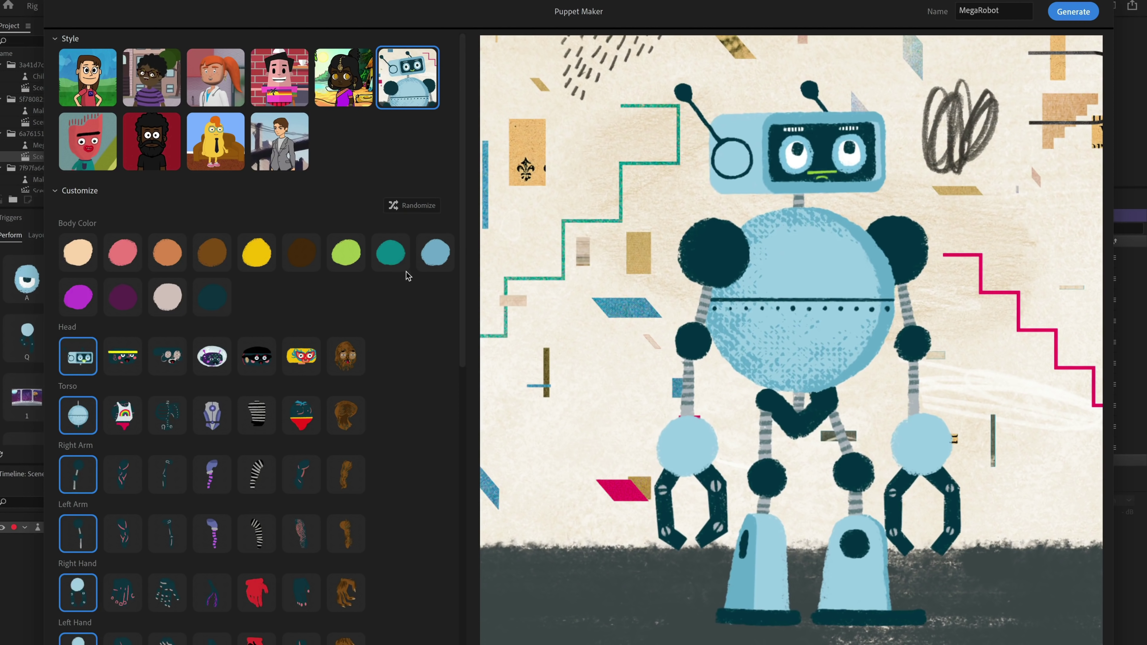
left_click(416, 207)
left_click(416, 207)
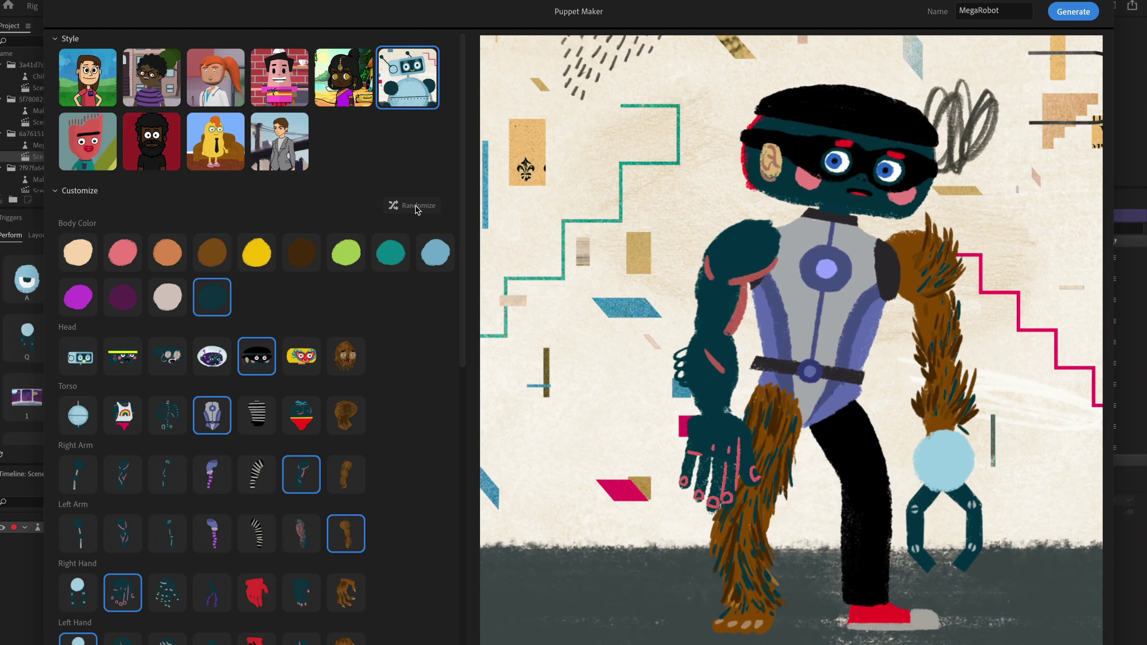
left_click(416, 207)
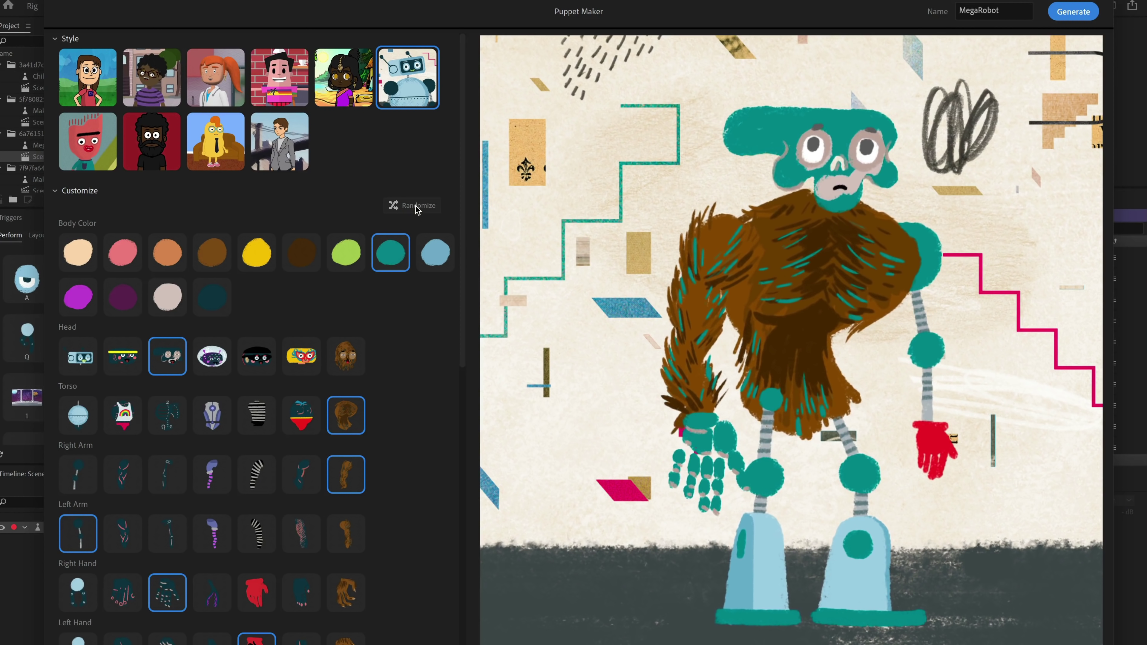
left_click(417, 207)
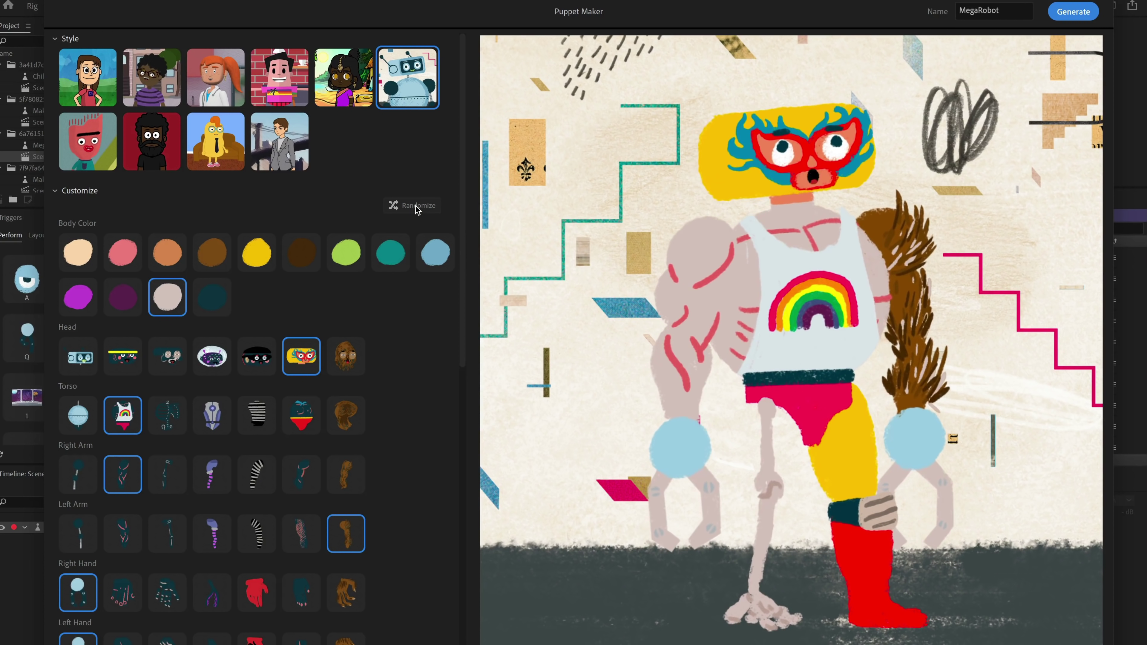
left_click(416, 206)
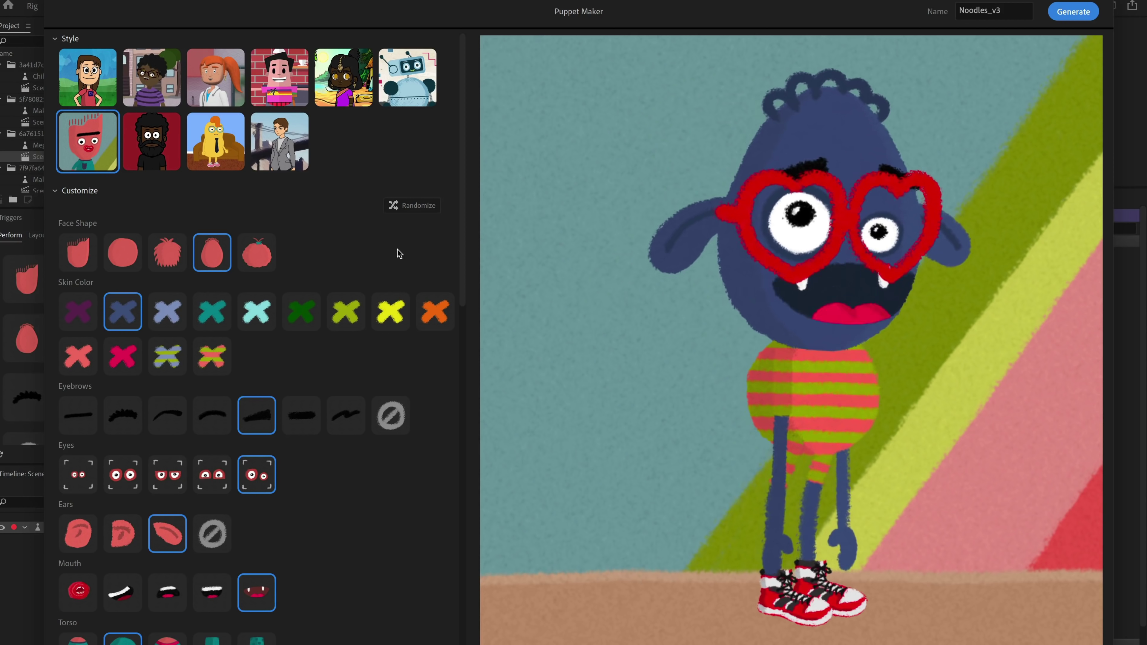
- Randomize the Noodles_v3 puppet's look repeatedly, then choose the yellow Blobby style
left_click(413, 207)
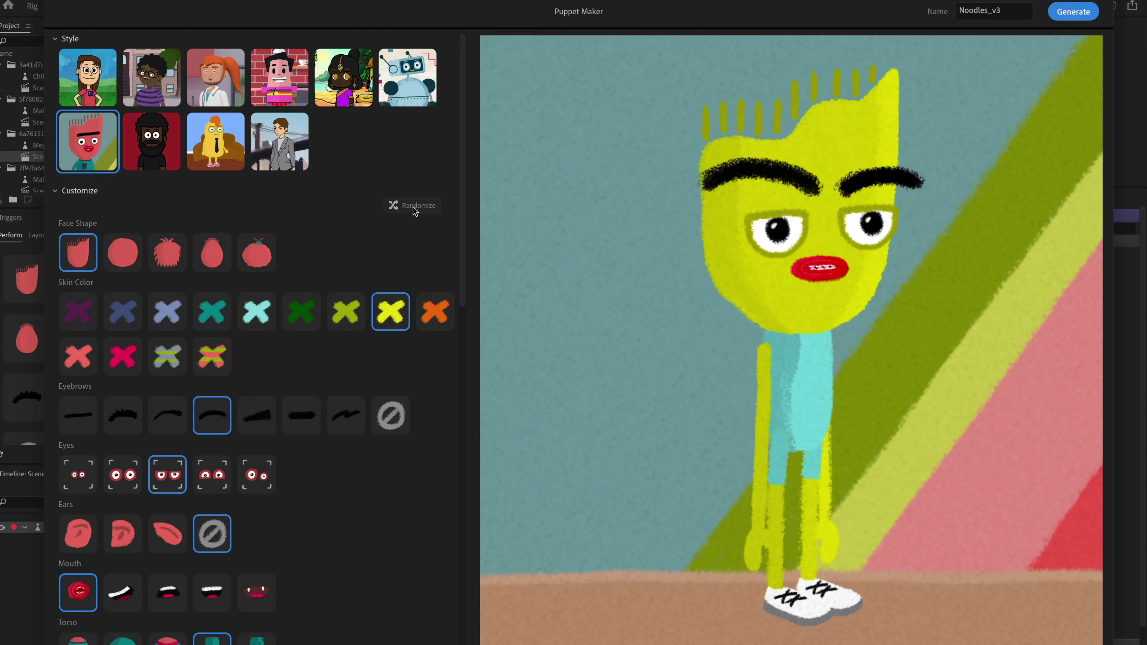
left_click(413, 207)
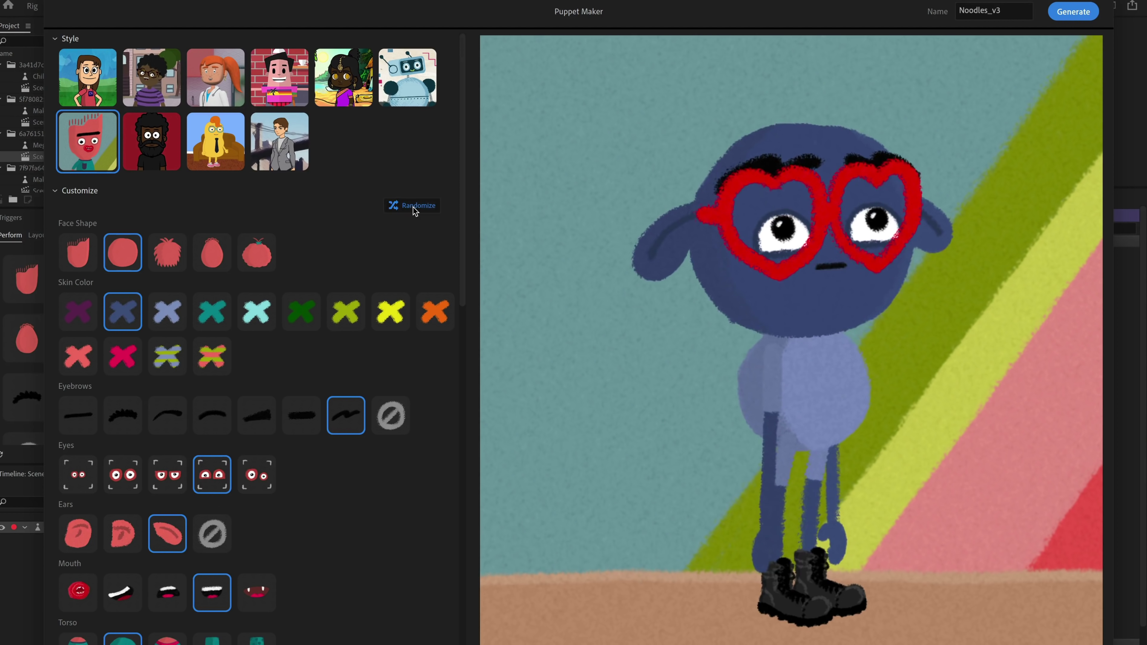
left_click(414, 207)
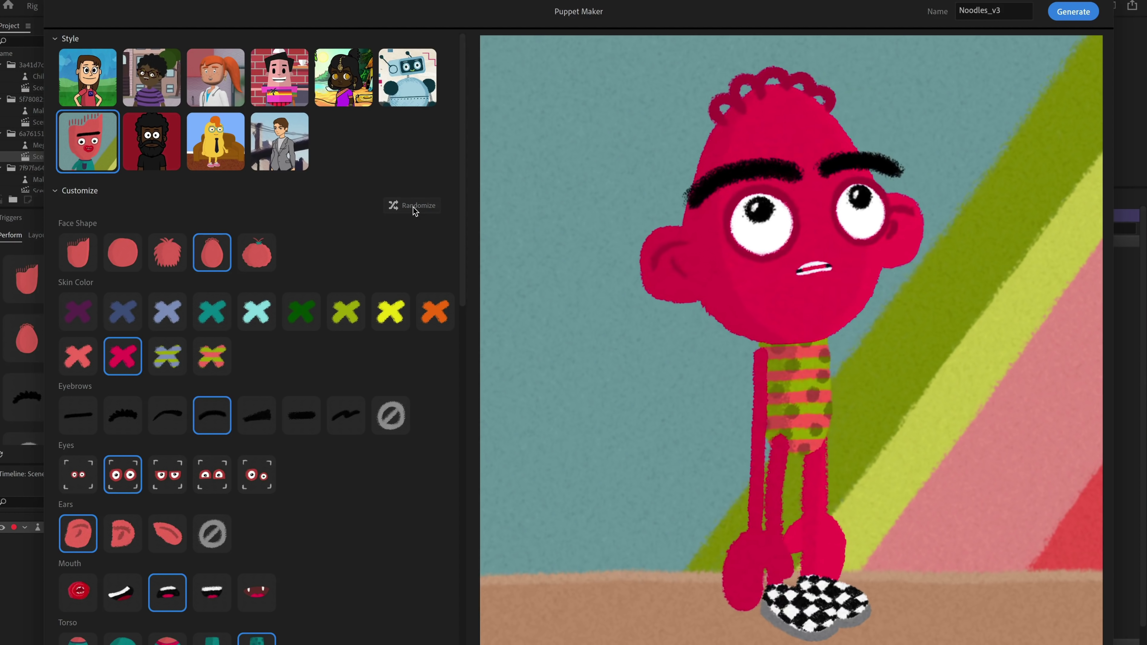
left_click(413, 207)
left_click(413, 208)
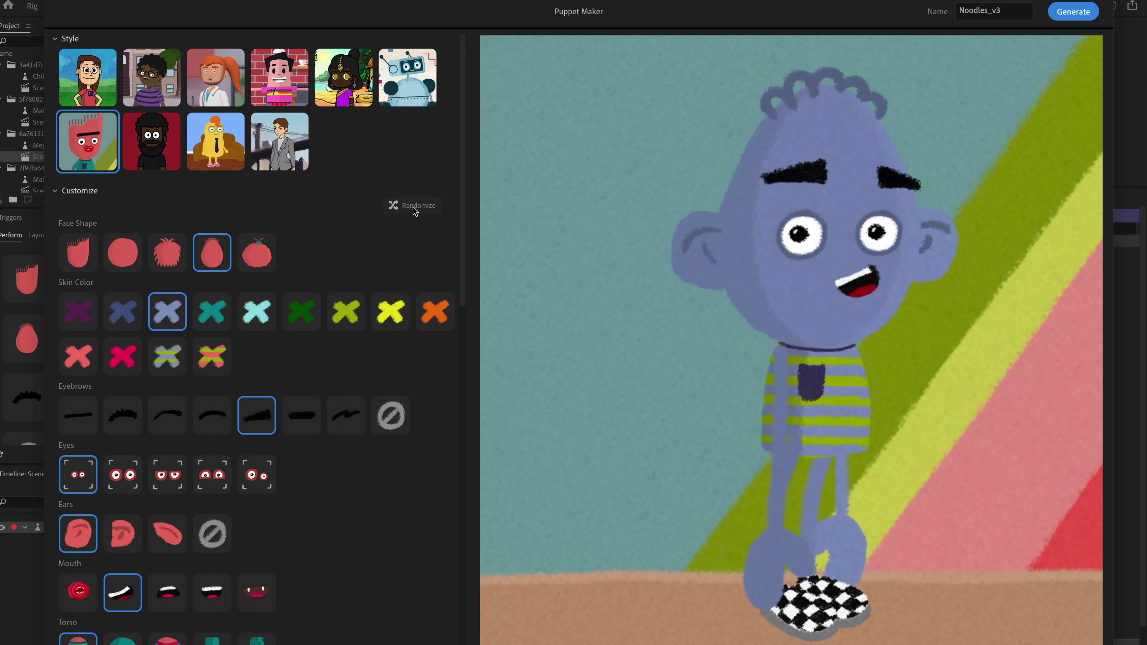
left_click(413, 207)
left_click(414, 207)
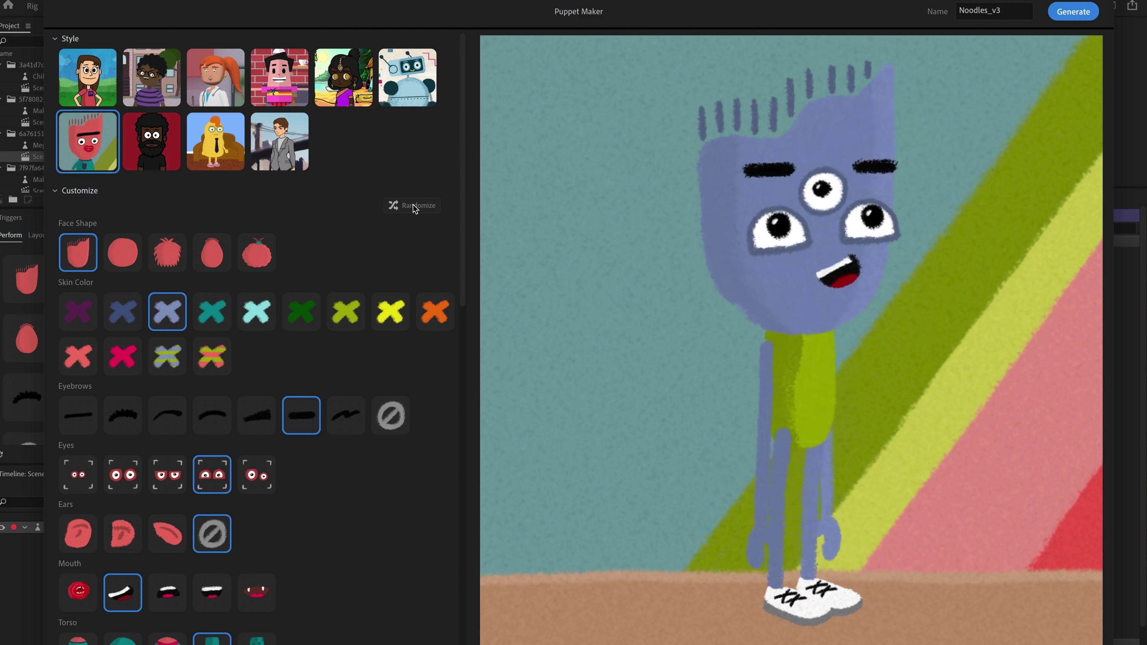
left_click(417, 207)
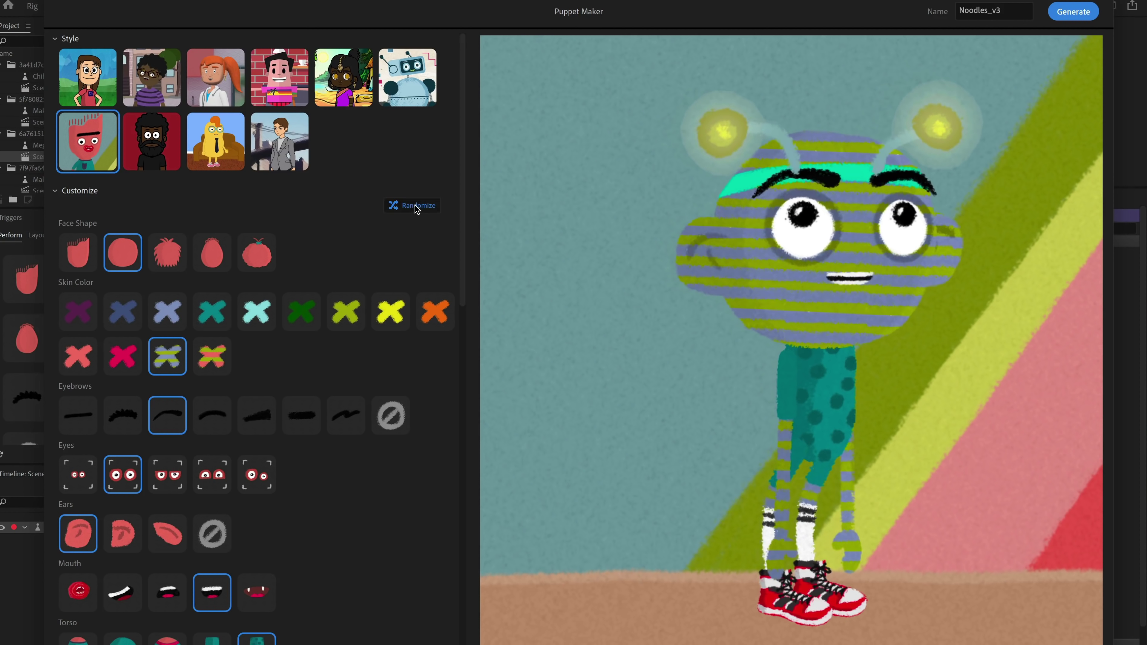
left_click(417, 207)
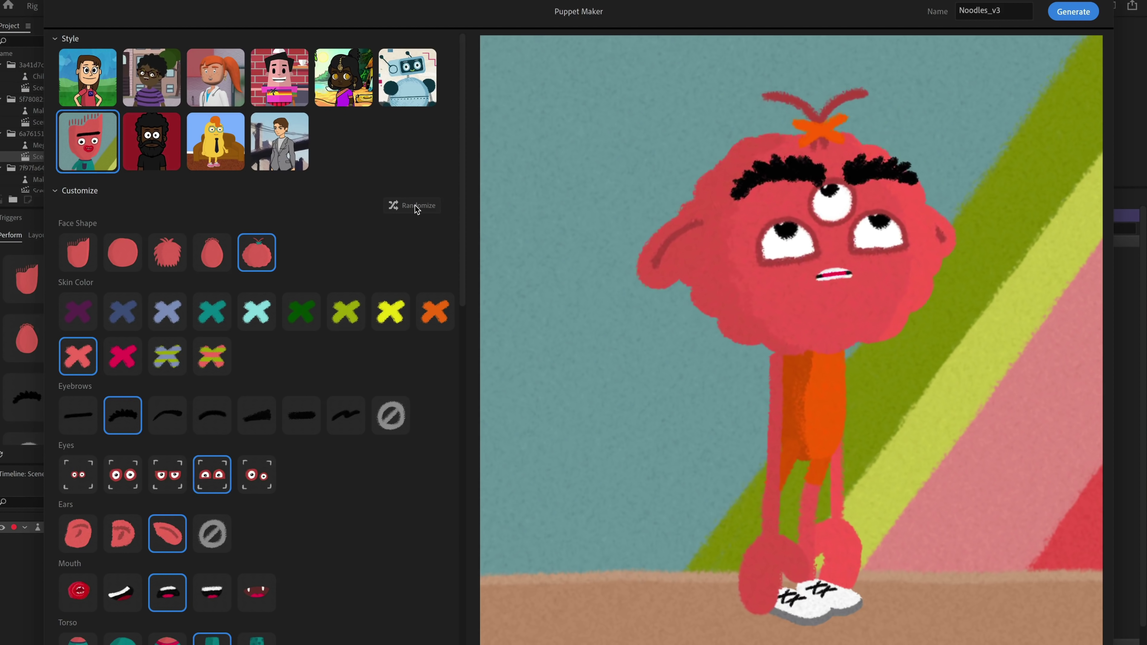
left_click(416, 207)
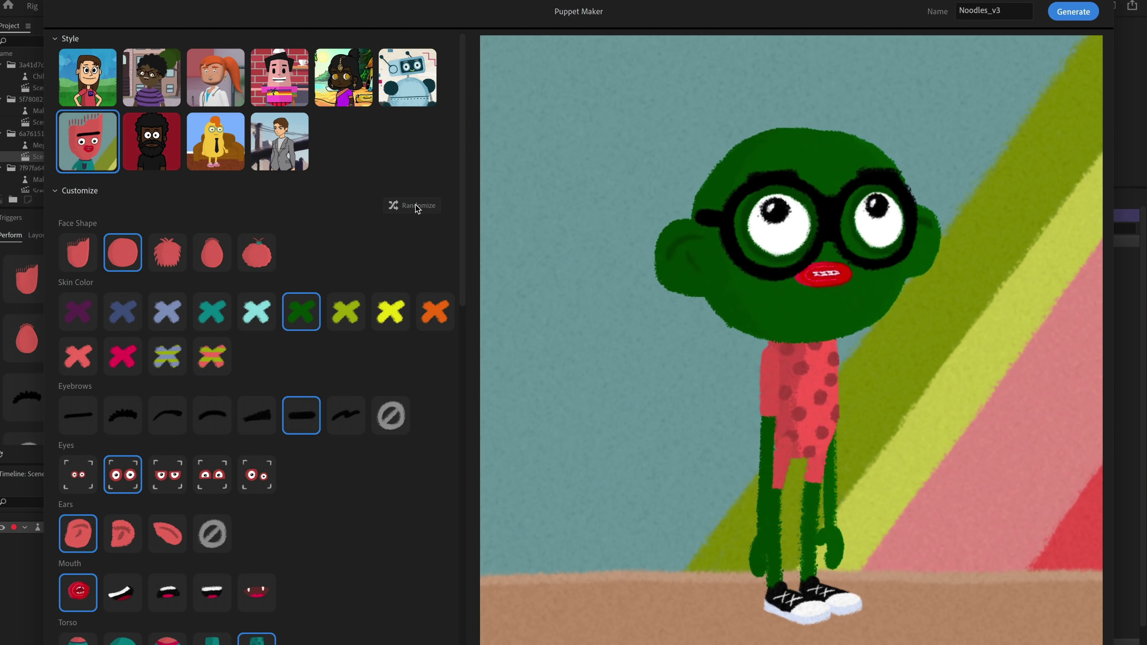
left_click(416, 207)
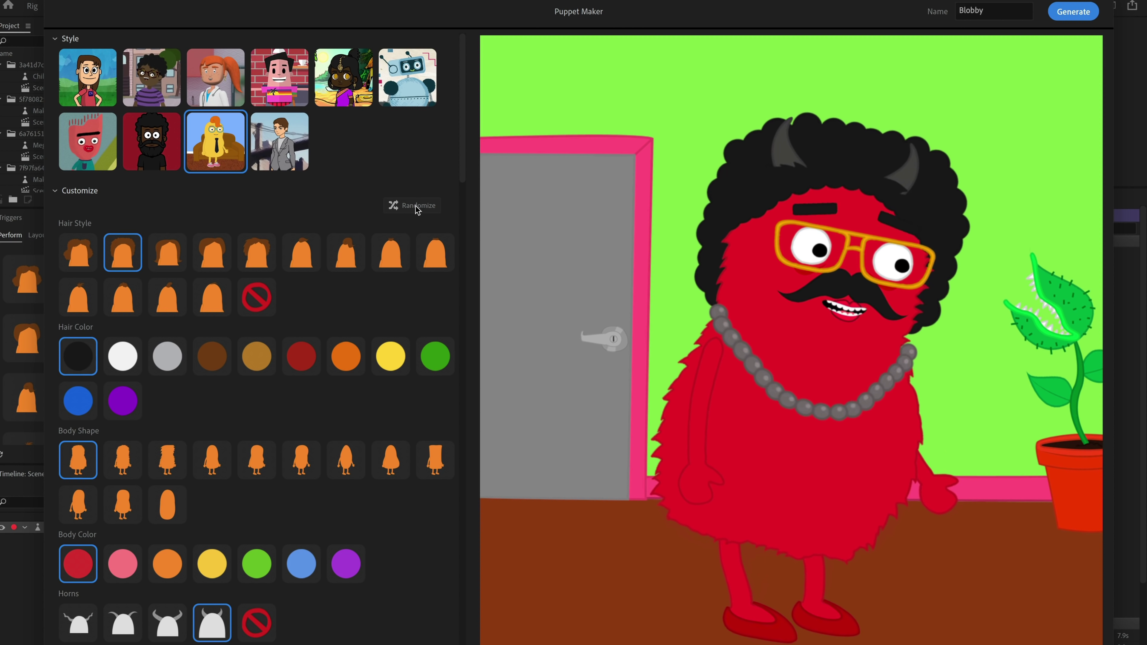
- Randomize the Blobby puppet's hair, body and horns four times
left_click(418, 208)
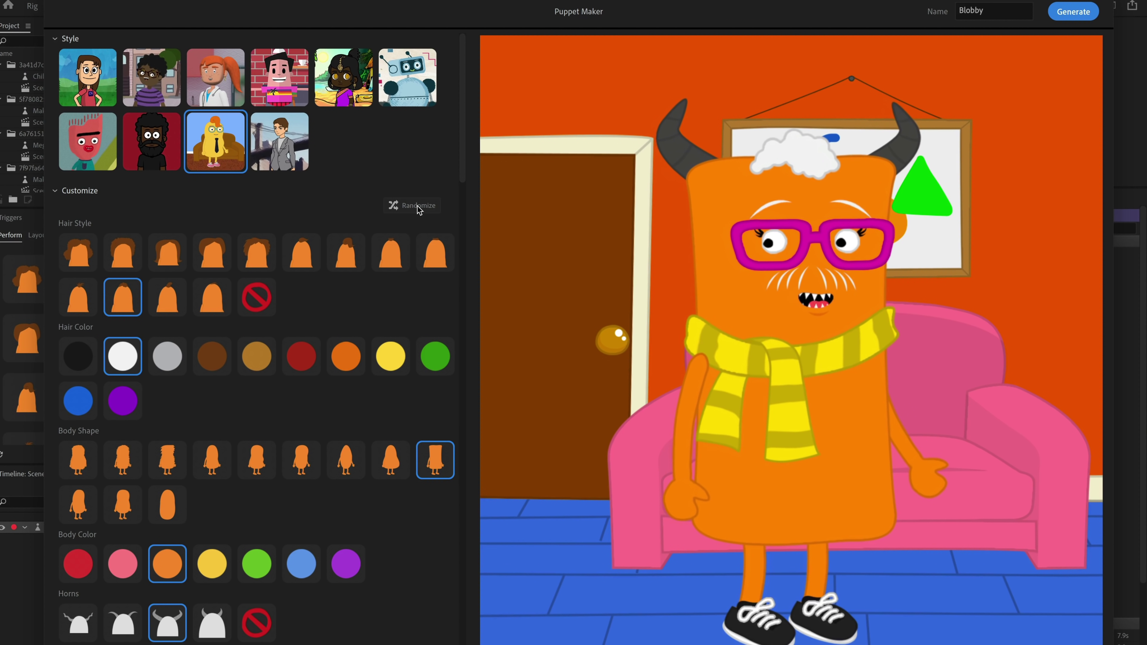
left_click(417, 207)
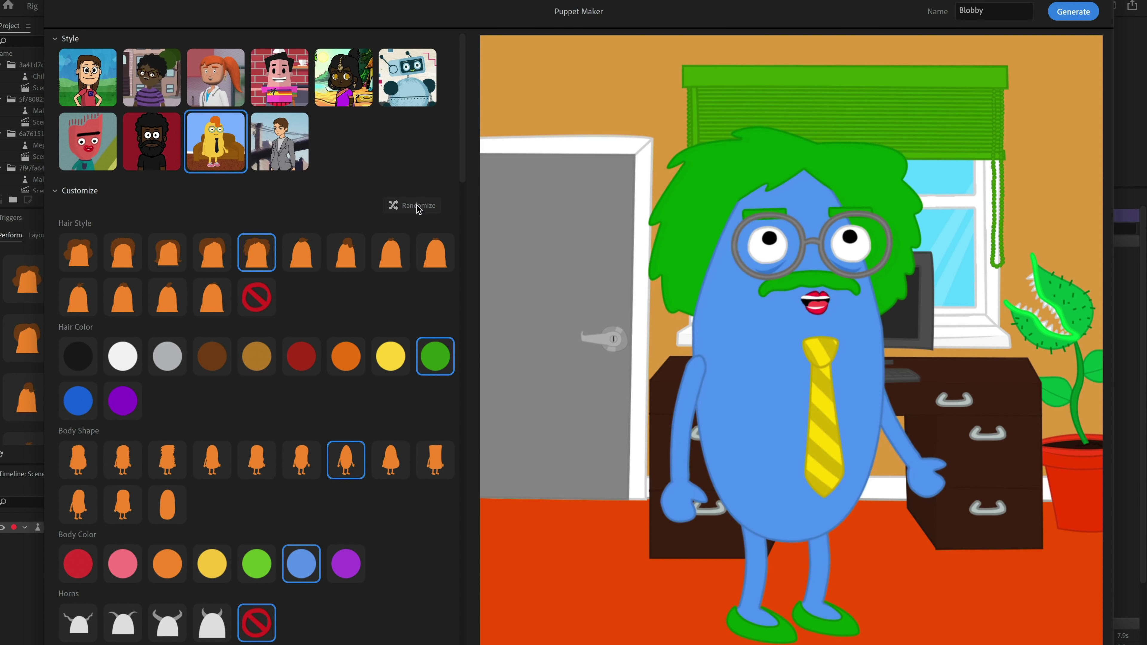
left_click(418, 207)
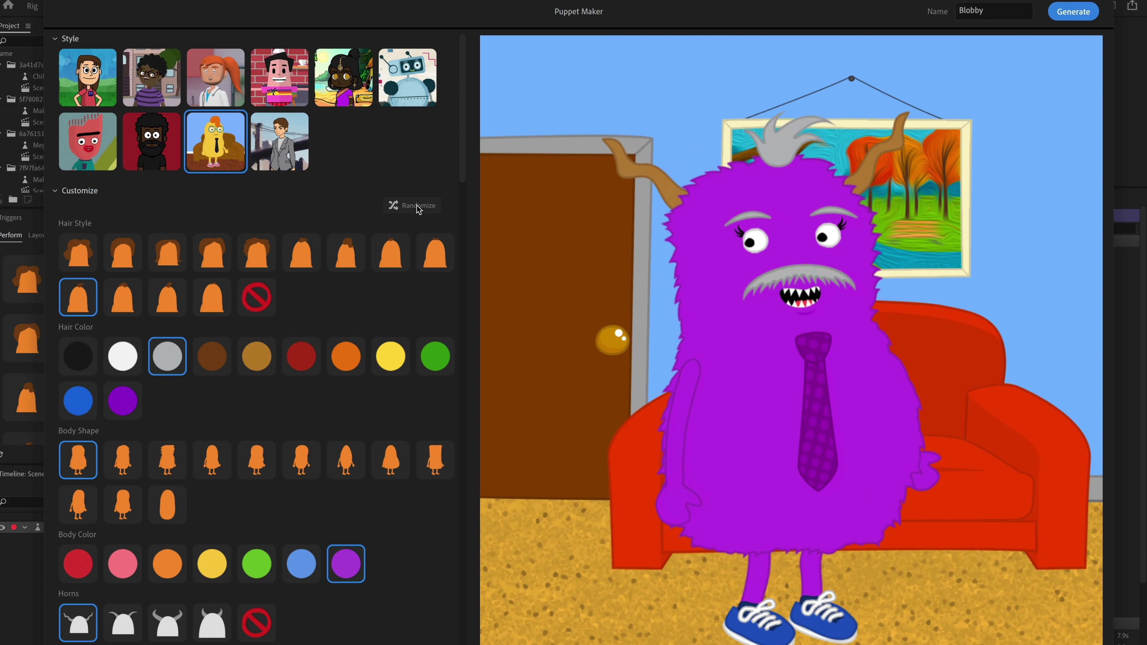
left_click(419, 208)
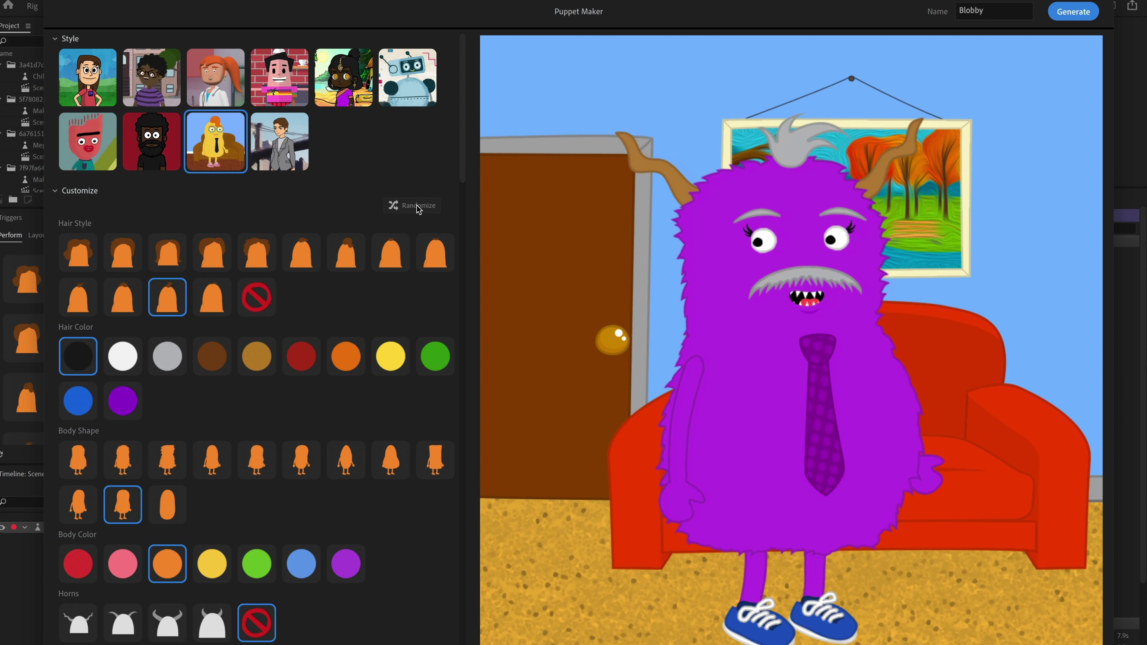
- Furnish the room with a grey door, water cooler, potted plant and wooden plank floor
scroll(425, 279, "down", 15)
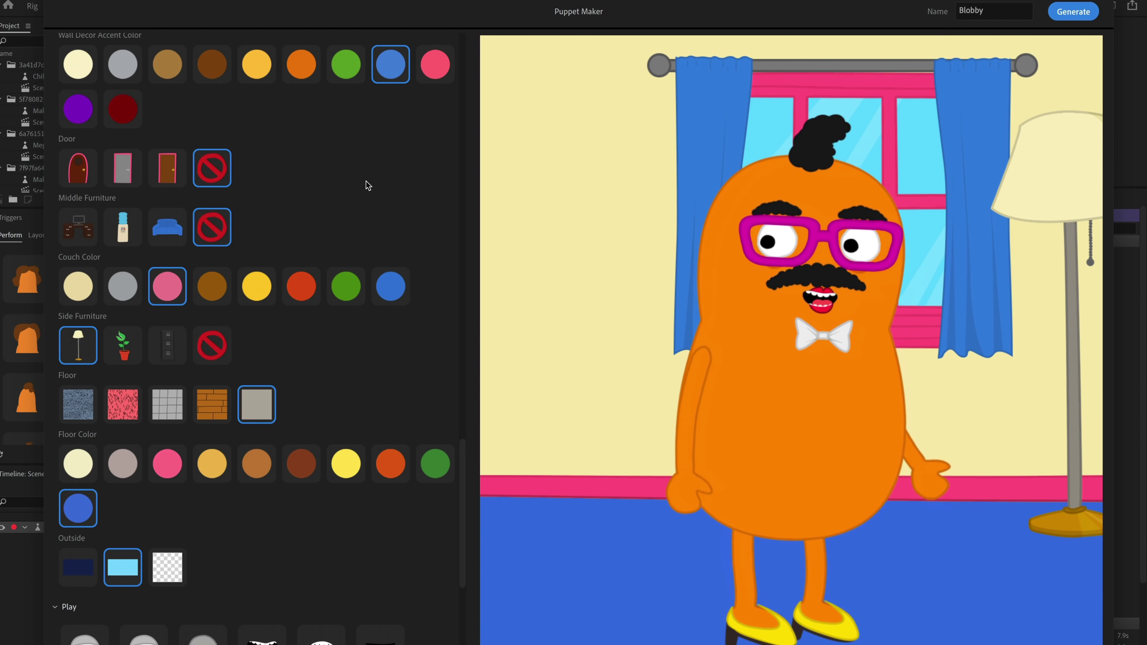
left_click(168, 176)
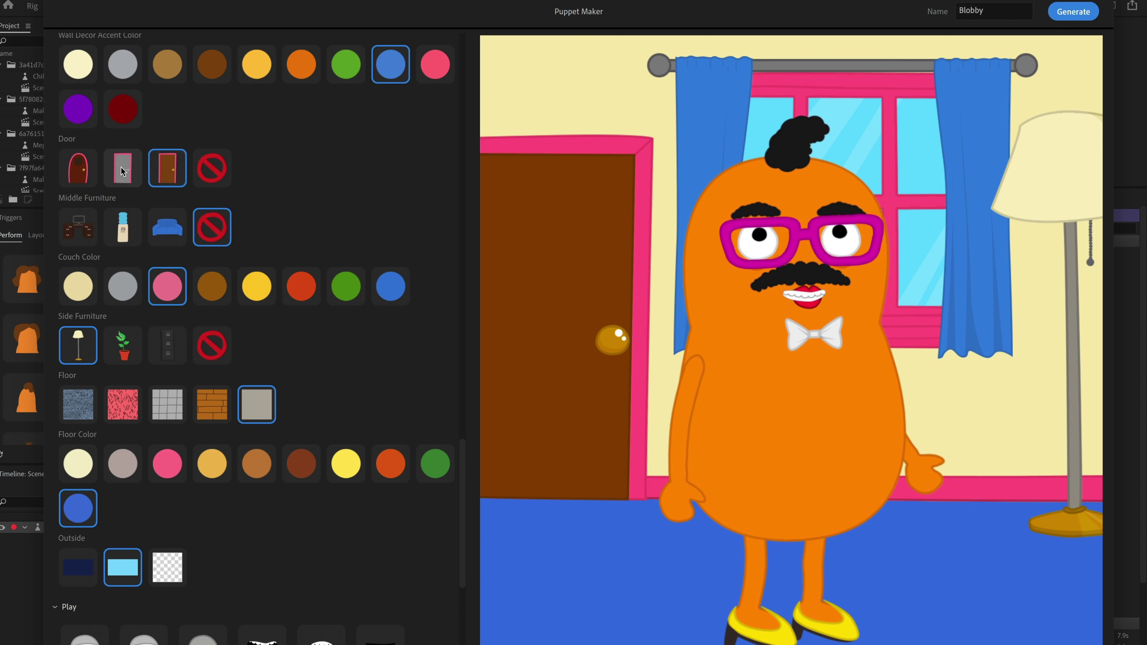
left_click(122, 172)
left_click(180, 234)
left_click(124, 235)
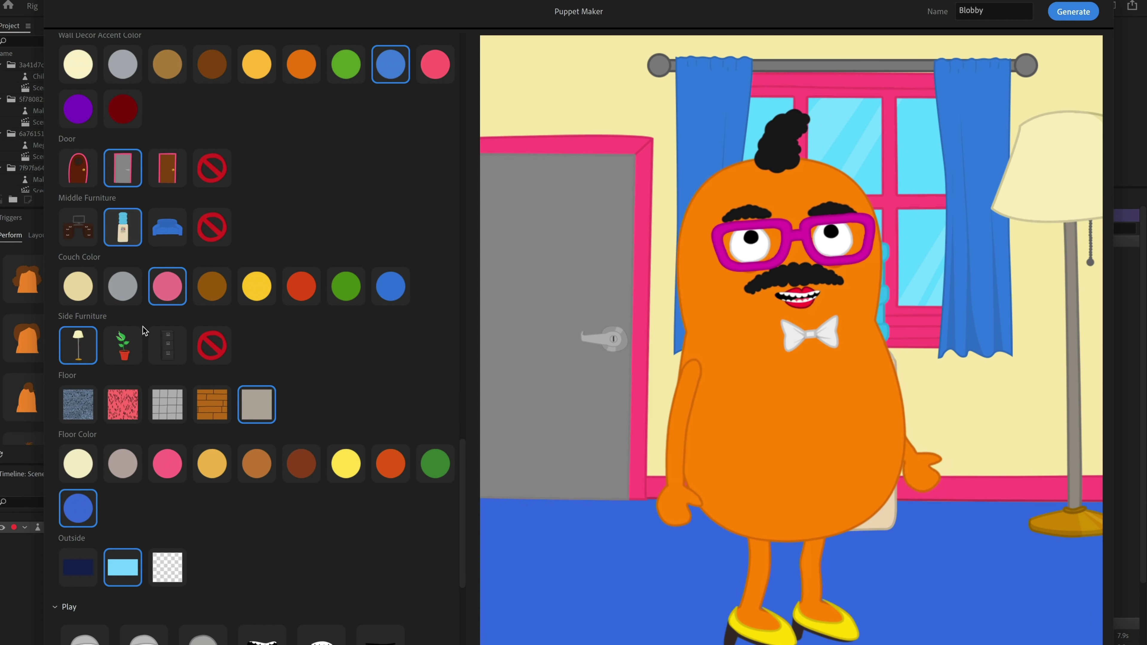
left_click(126, 357)
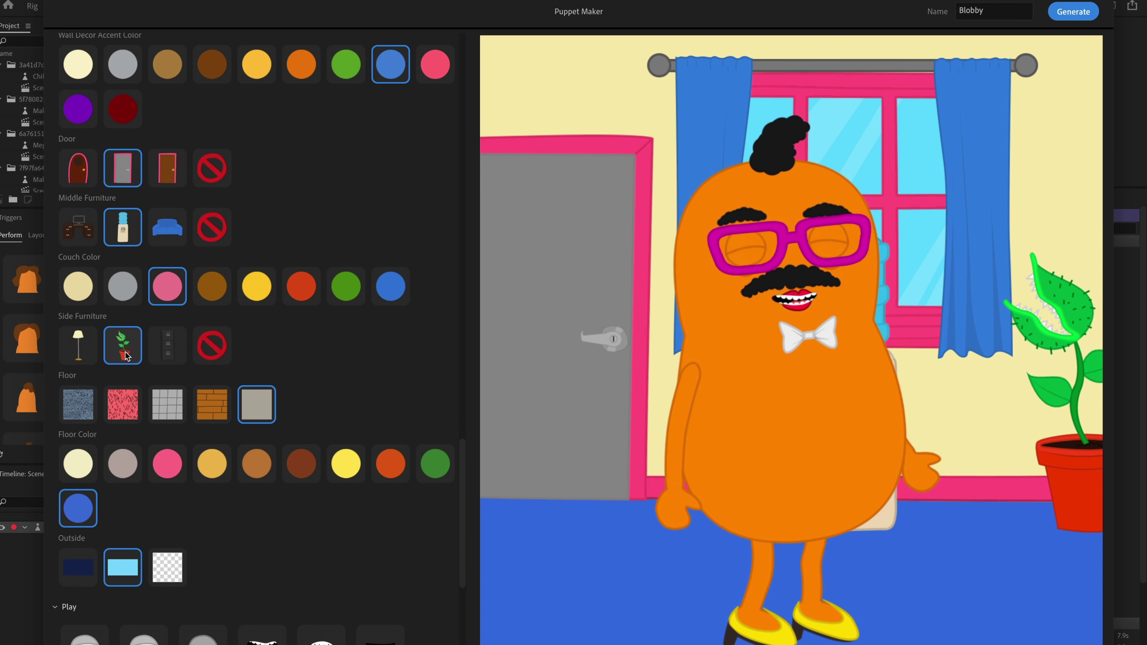
left_click(167, 404)
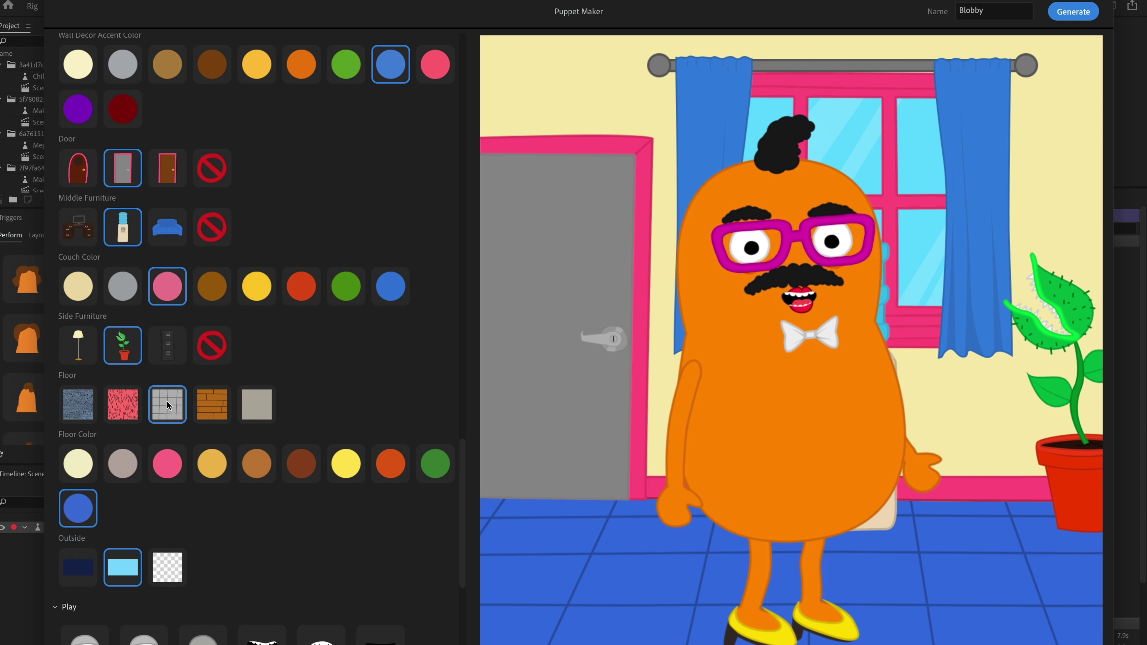
left_click(207, 409)
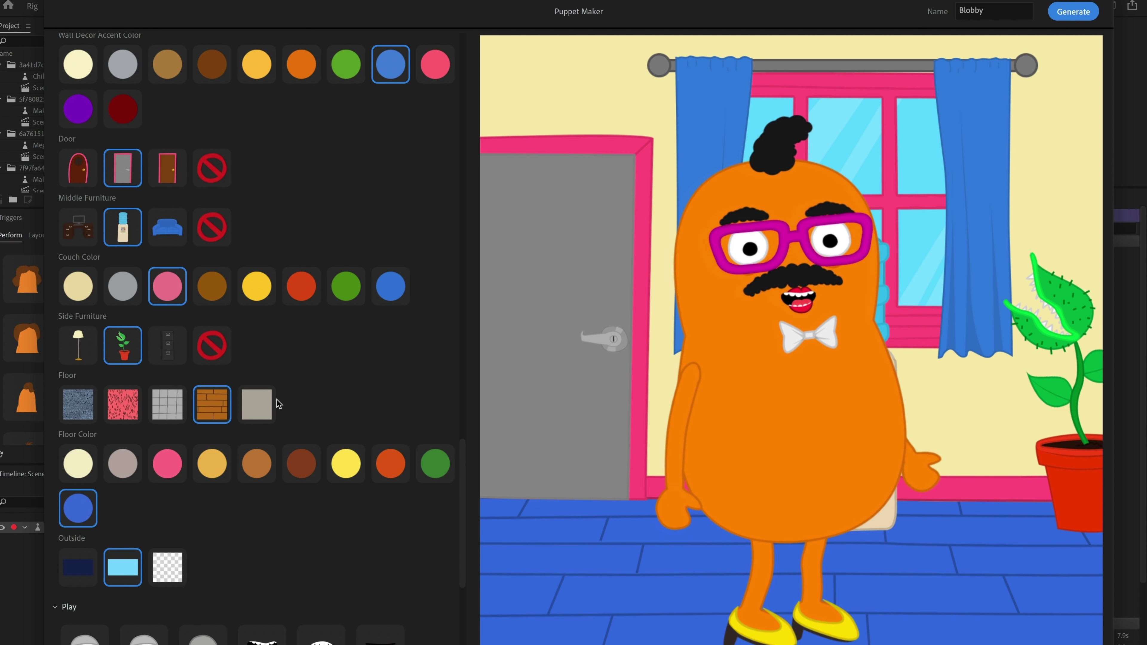
- Hang a landscape painting on the wall with an orange frame
scroll(294, 377, "up", 2)
scroll(292, 373, "up", 4)
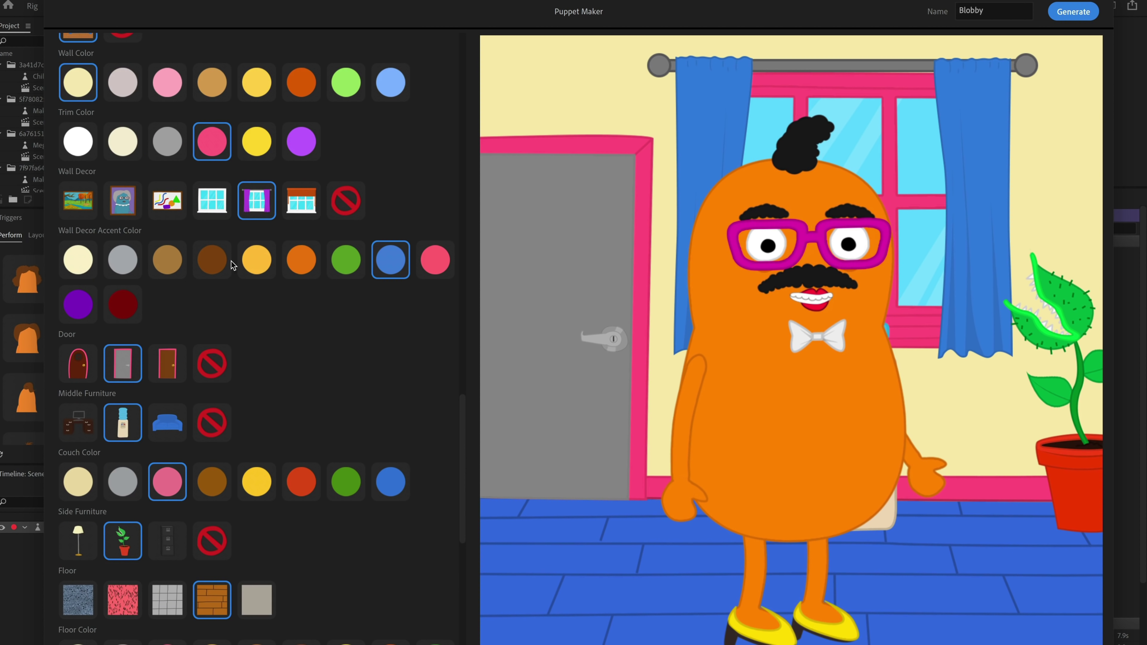
left_click(174, 209)
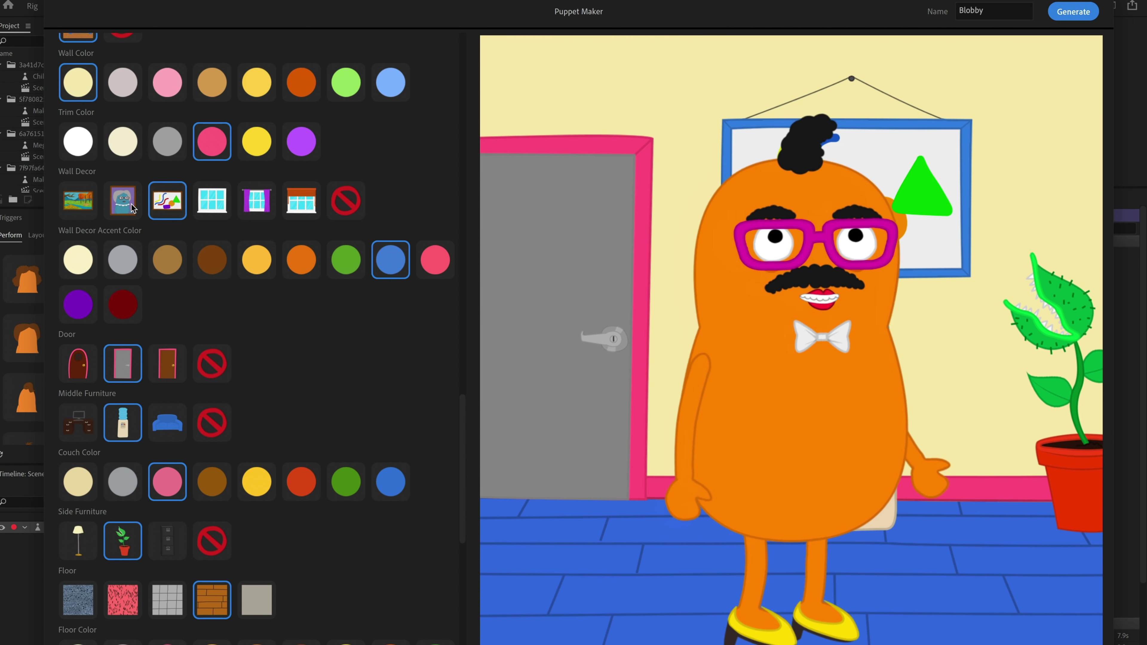
left_click(123, 201)
left_click(84, 207)
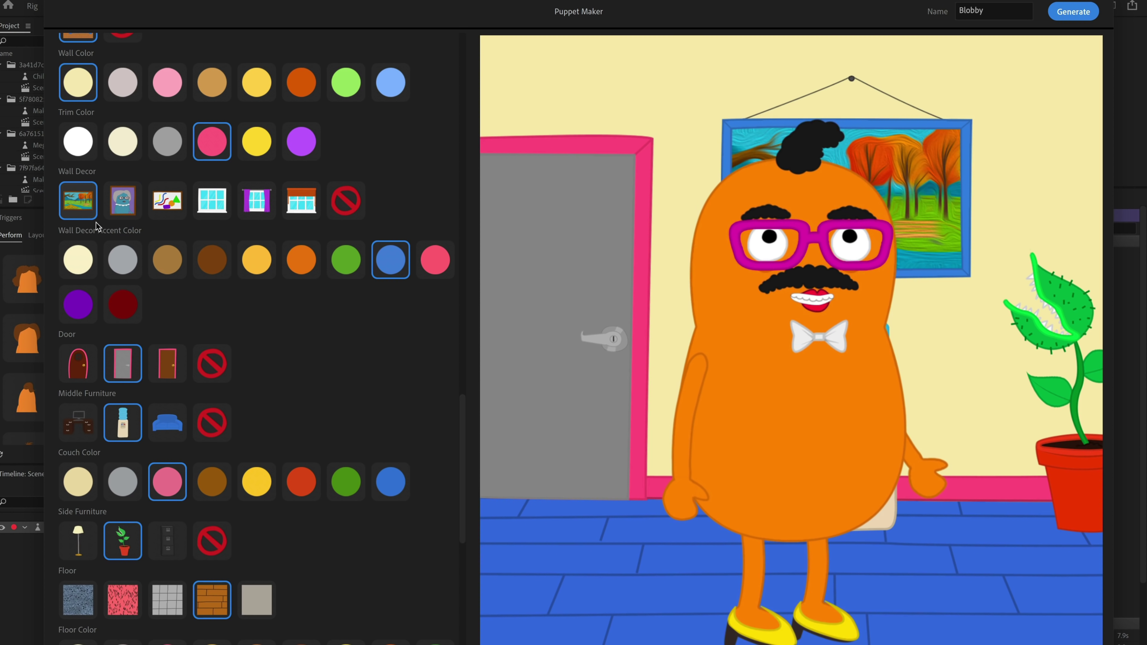
left_click(299, 268)
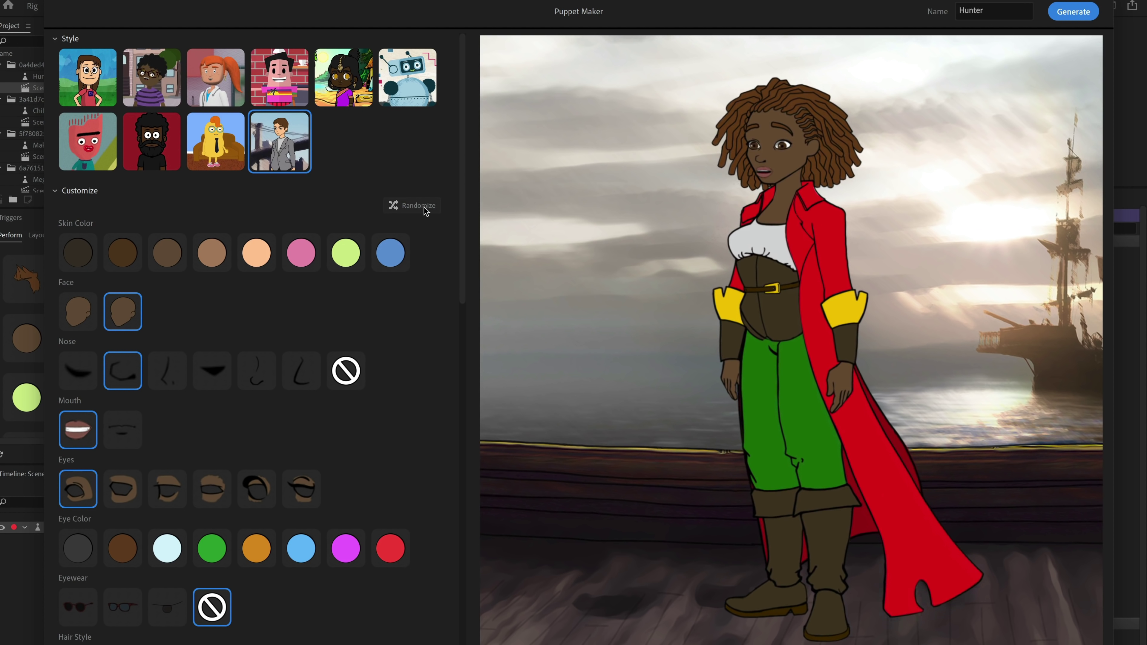
- Cycle the Hunter pirate puppet through nine random character variations
left_click(408, 207)
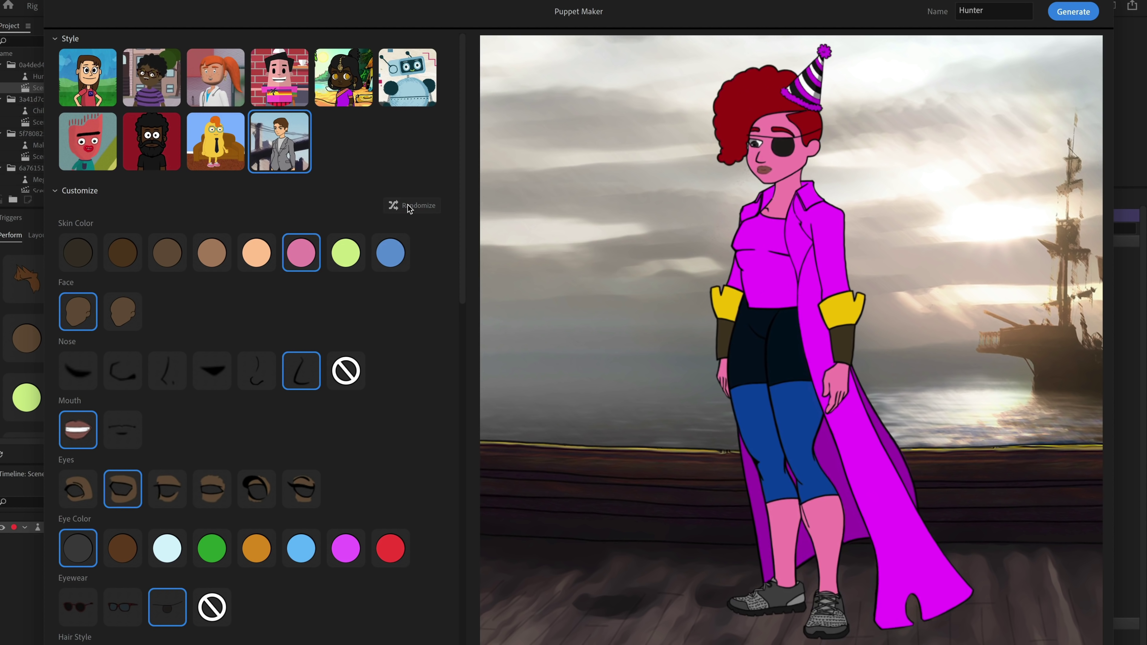
left_click(408, 207)
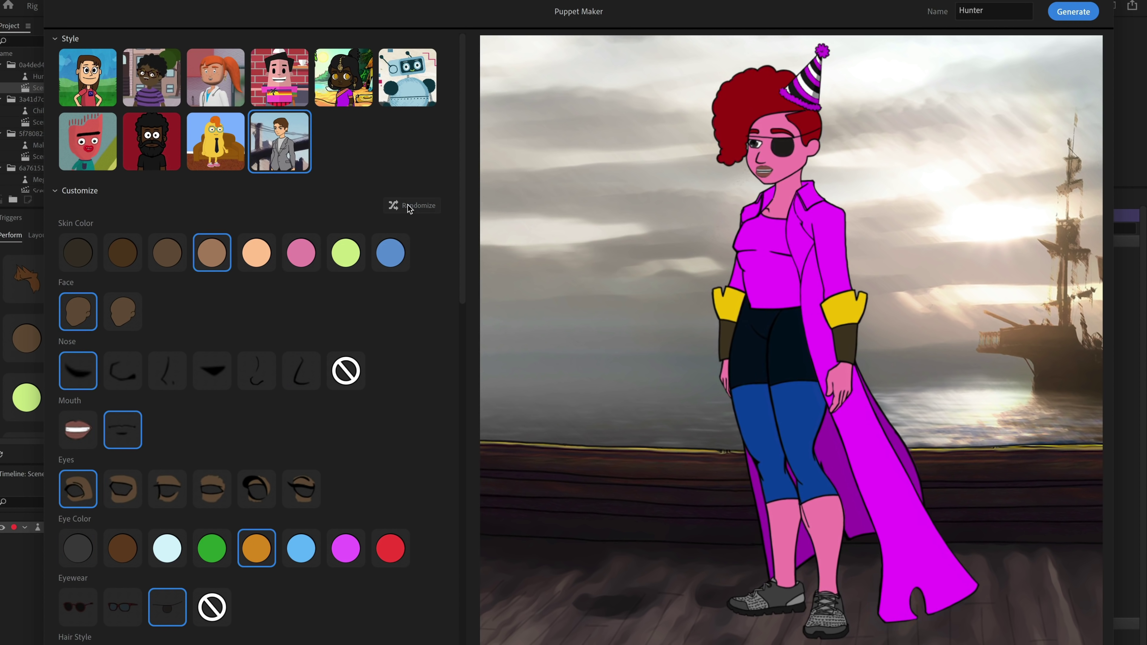
left_click(409, 207)
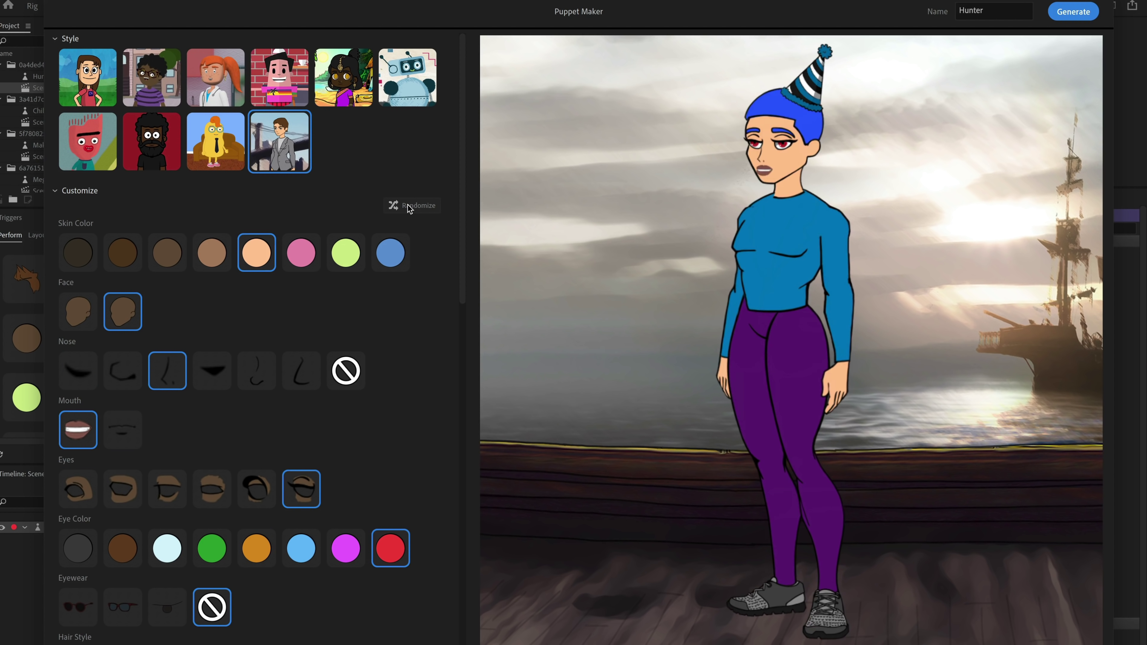
left_click(408, 207)
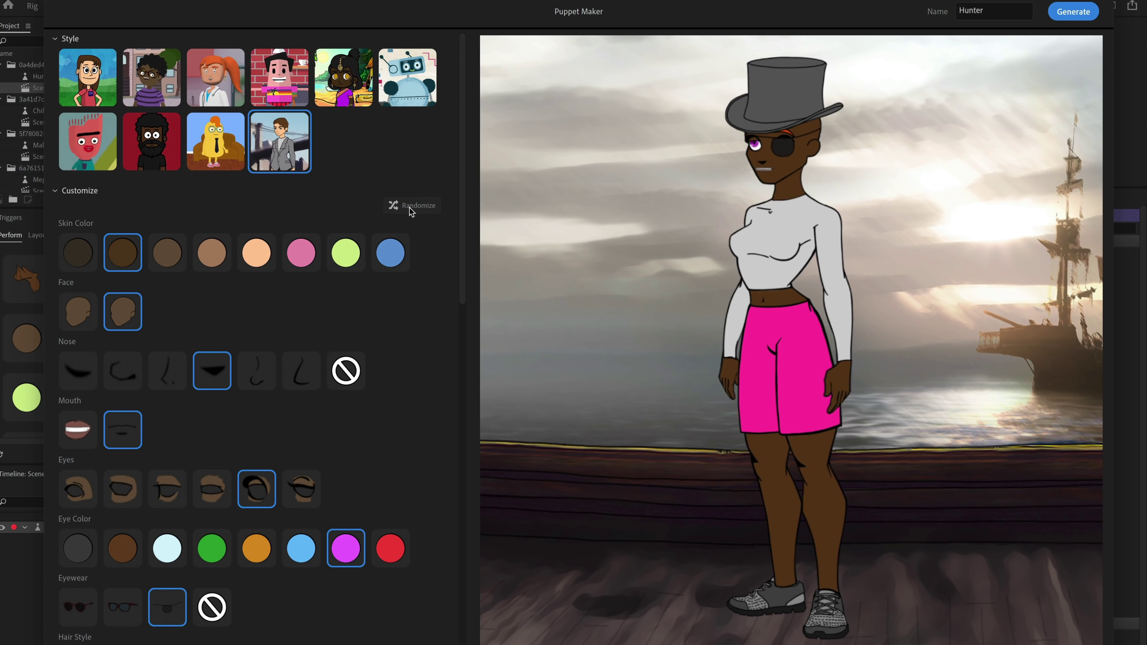
left_click(419, 210)
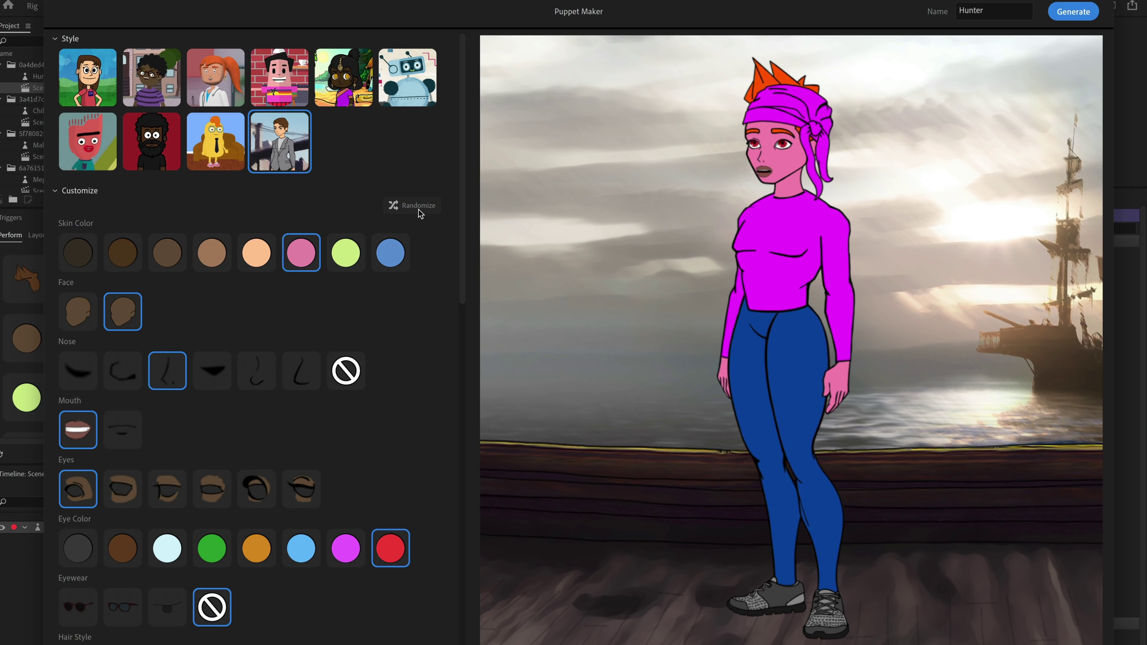
left_click(419, 210)
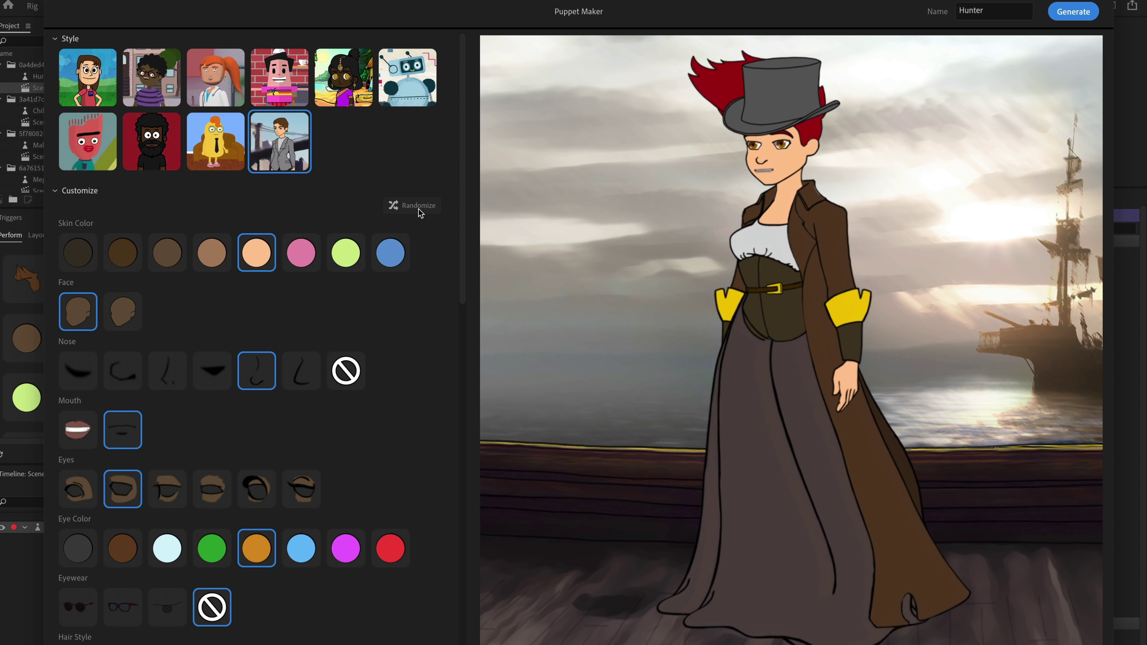
left_click(419, 209)
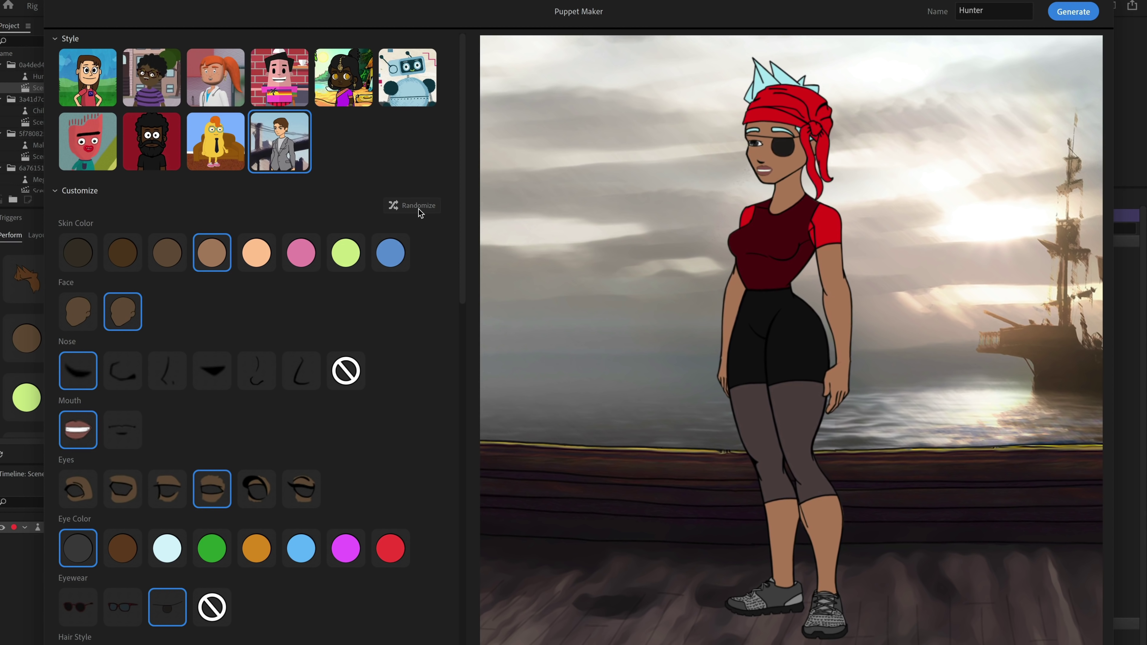
left_click(420, 207)
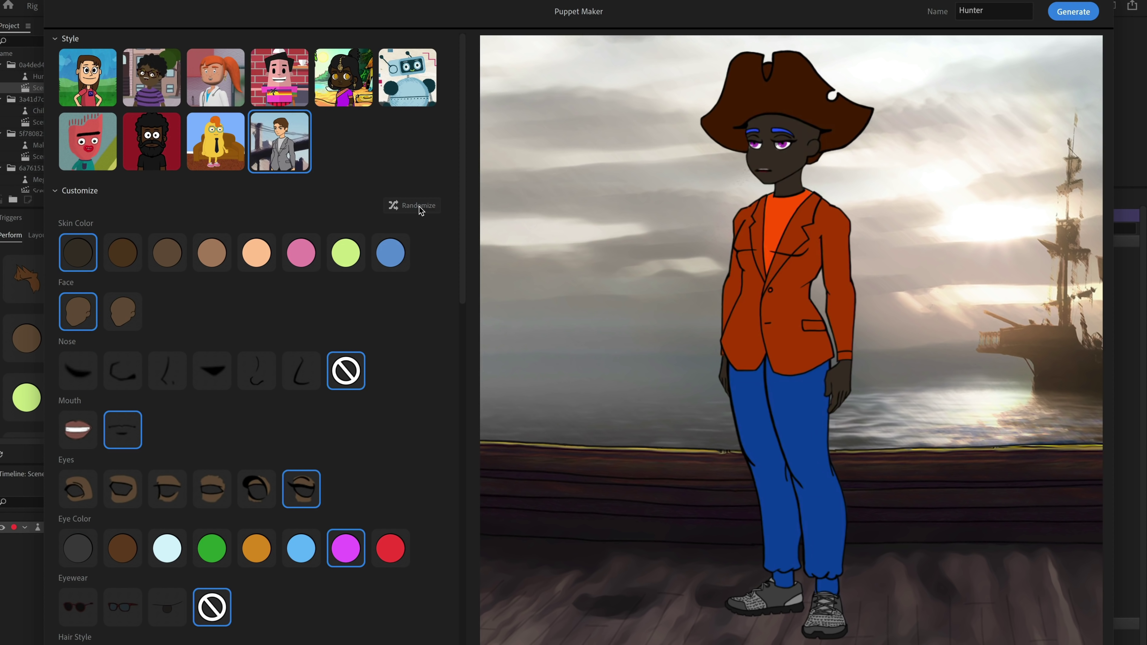
left_click(420, 207)
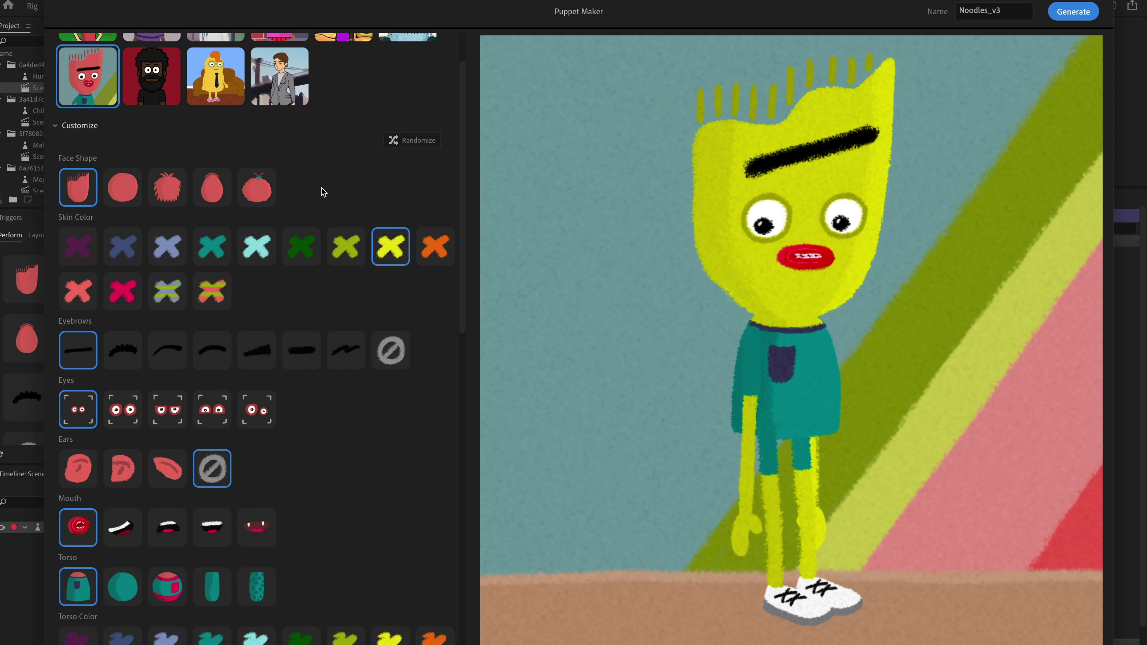
- Try striped, teal, pink, yellow and orange skin, egg, fuzzy and round heads, and uneven eyes
left_click(222, 278)
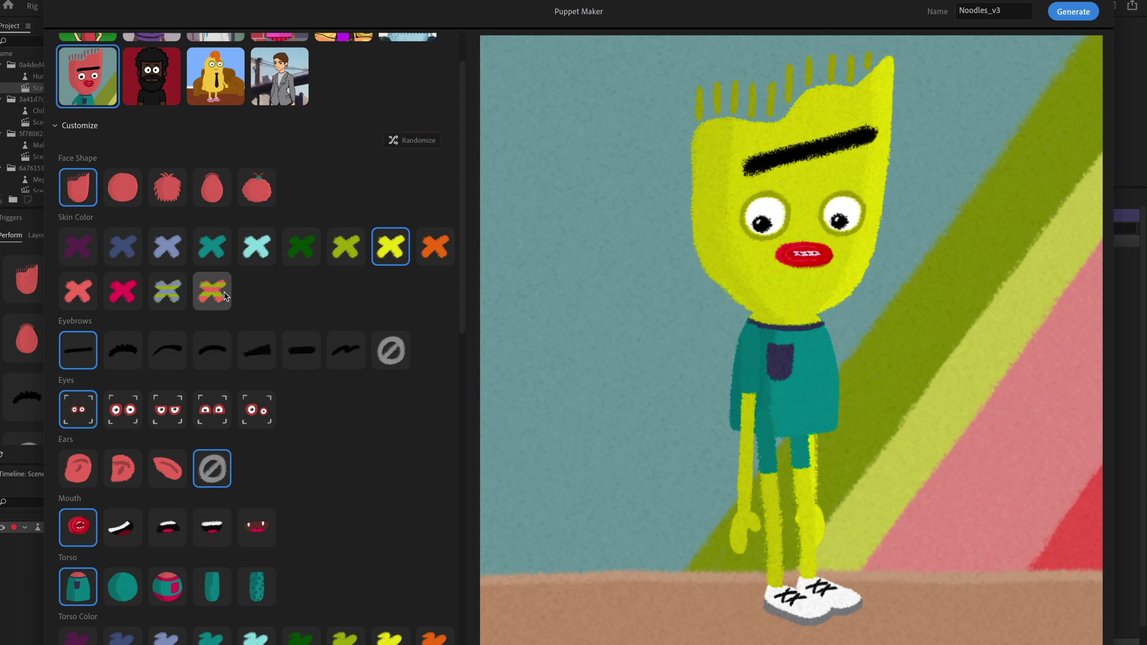
left_click(212, 246)
left_click(213, 188)
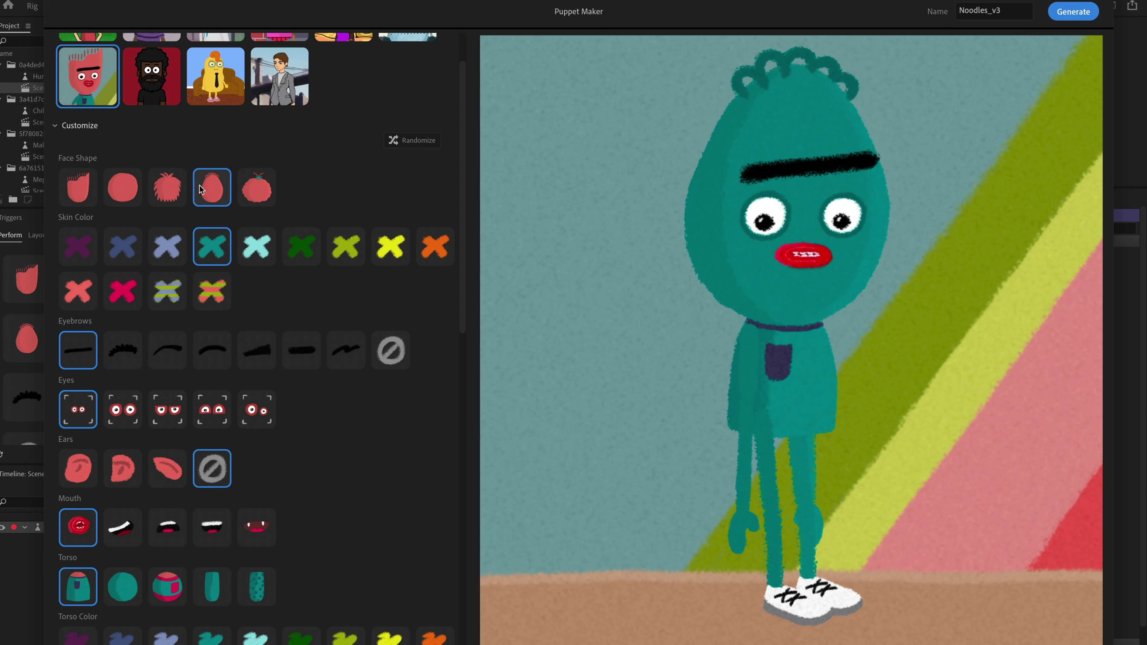
left_click(156, 191)
left_click(122, 188)
left_click(122, 292)
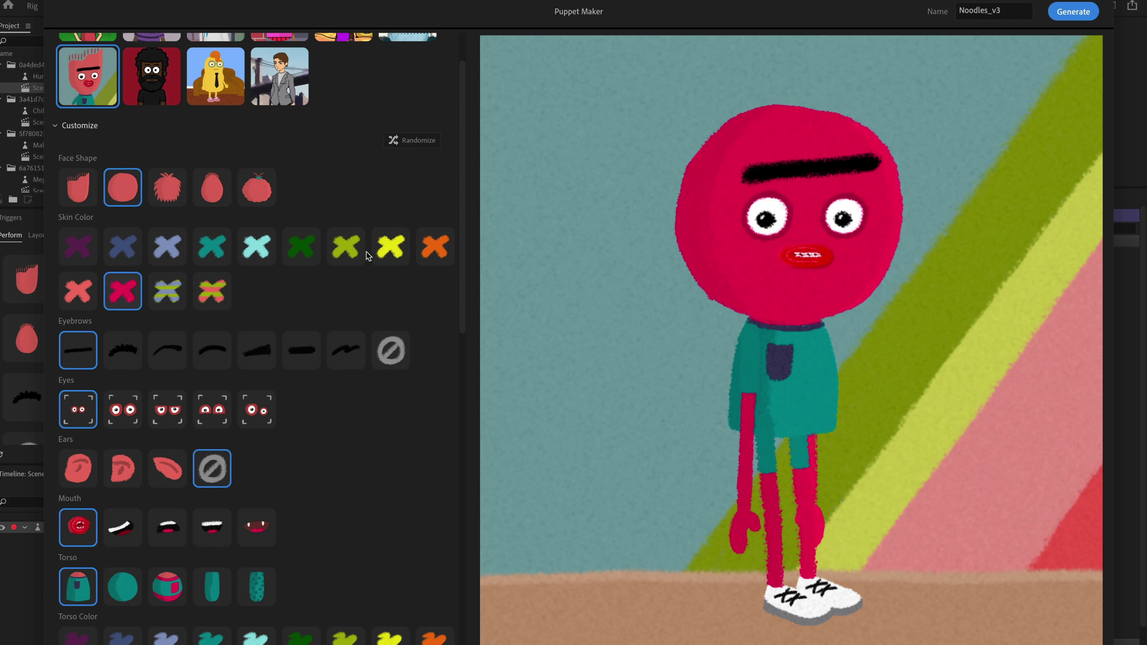
left_click(390, 248)
left_click(431, 253)
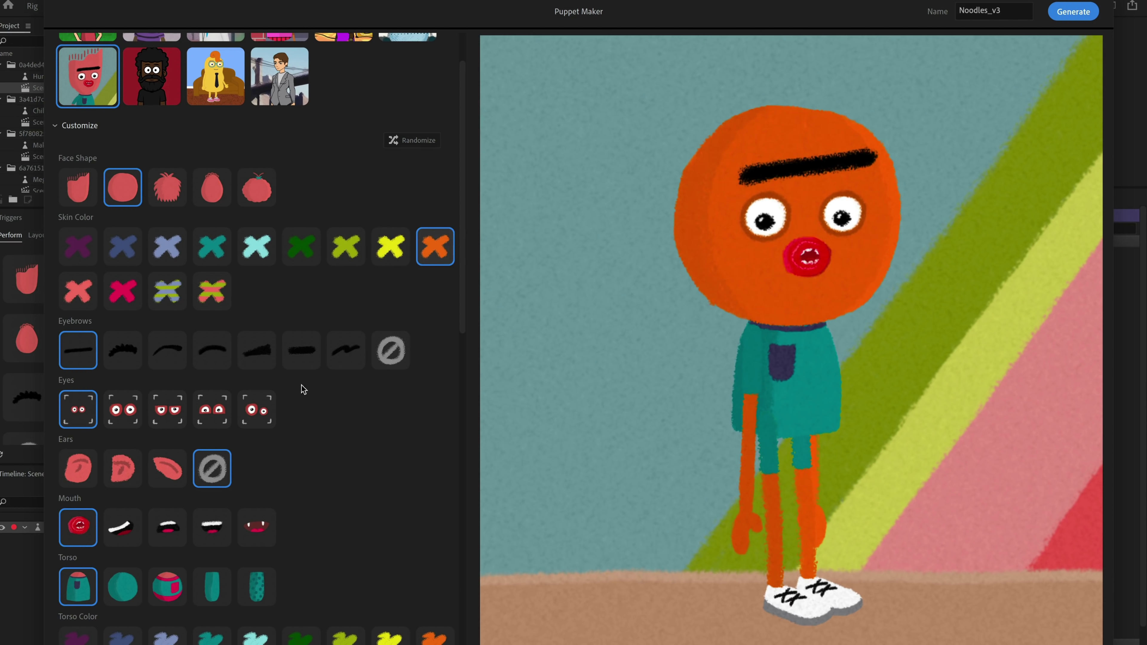
left_click(262, 413)
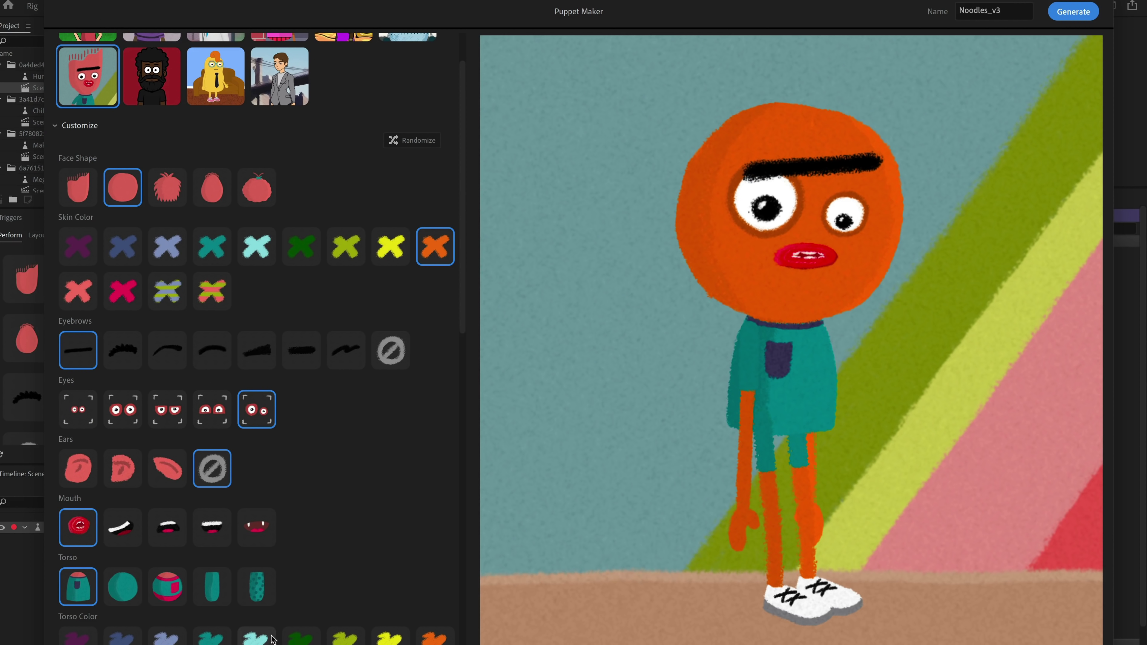
- Cycle the outfit through cyan, green, yellow, orange, teal, periwinkle, magenta and stripes, then randomize everything
scroll(273, 638, "down", 3)
left_click(265, 517)
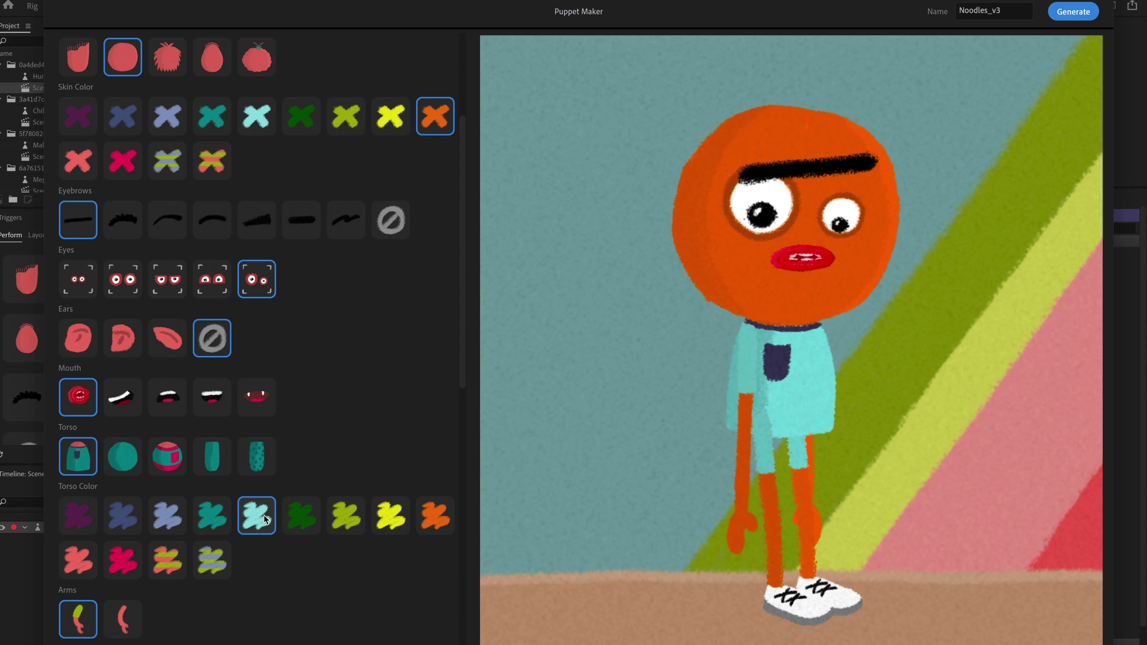
left_click(308, 522)
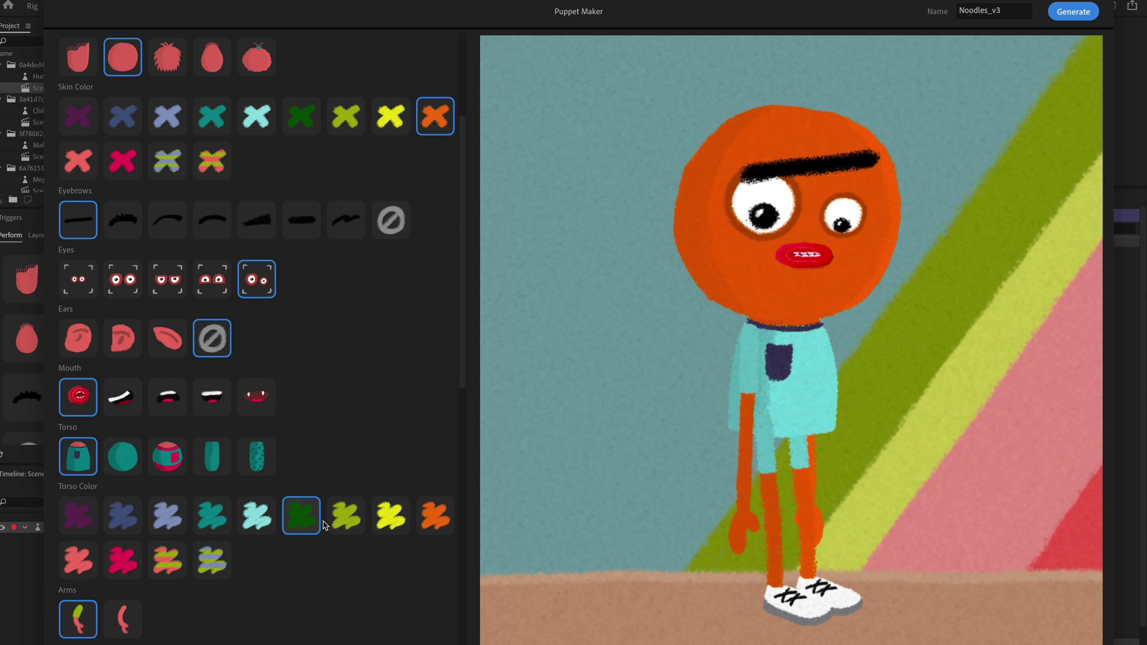
left_click(347, 519)
left_click(388, 517)
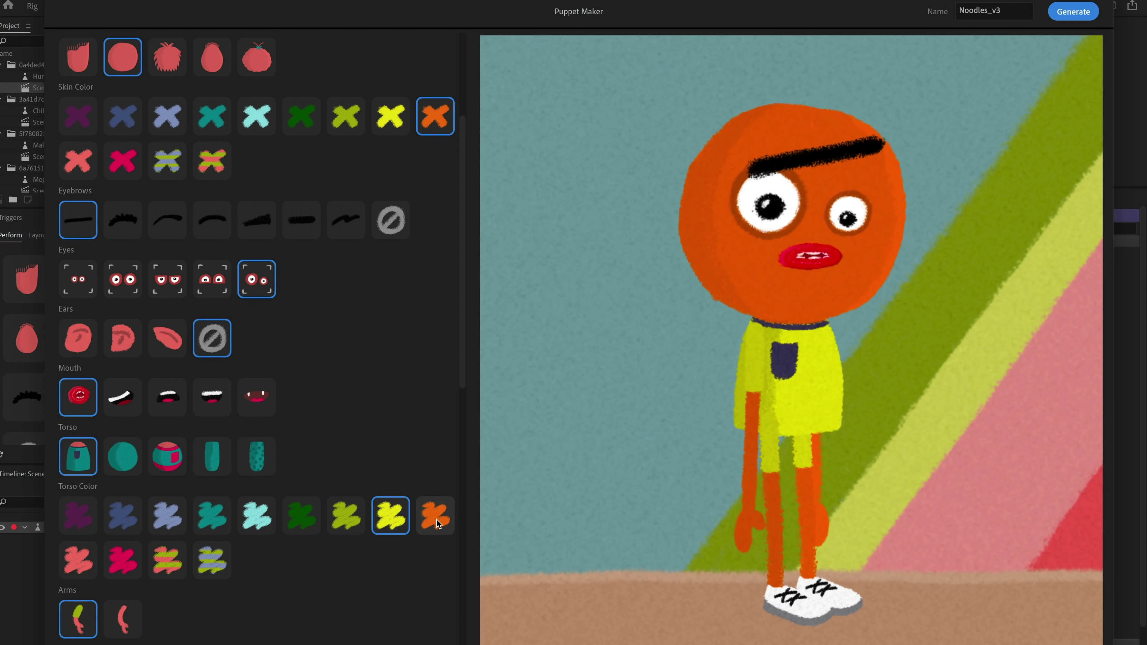
left_click(436, 523)
left_click(209, 525)
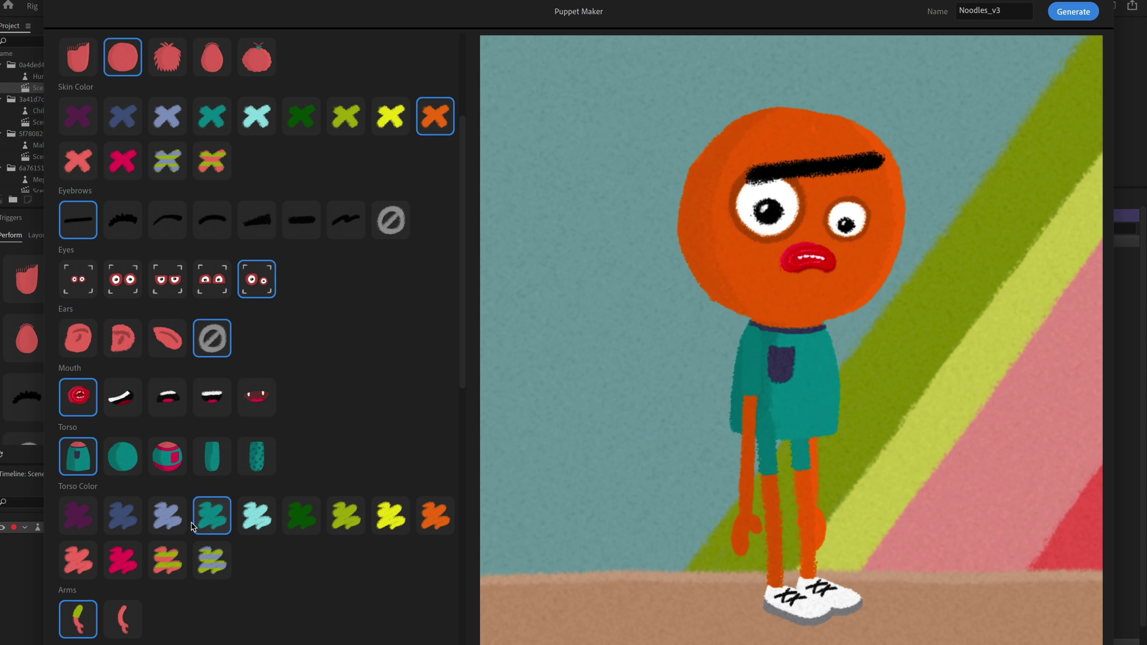
left_click(167, 524)
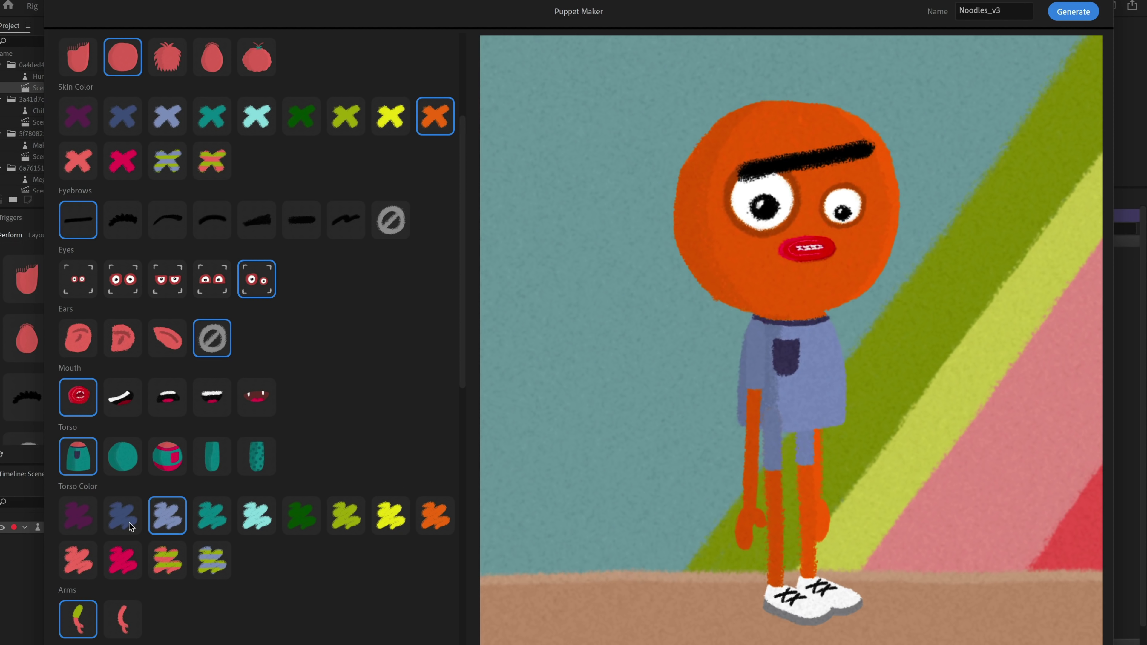
left_click(126, 567)
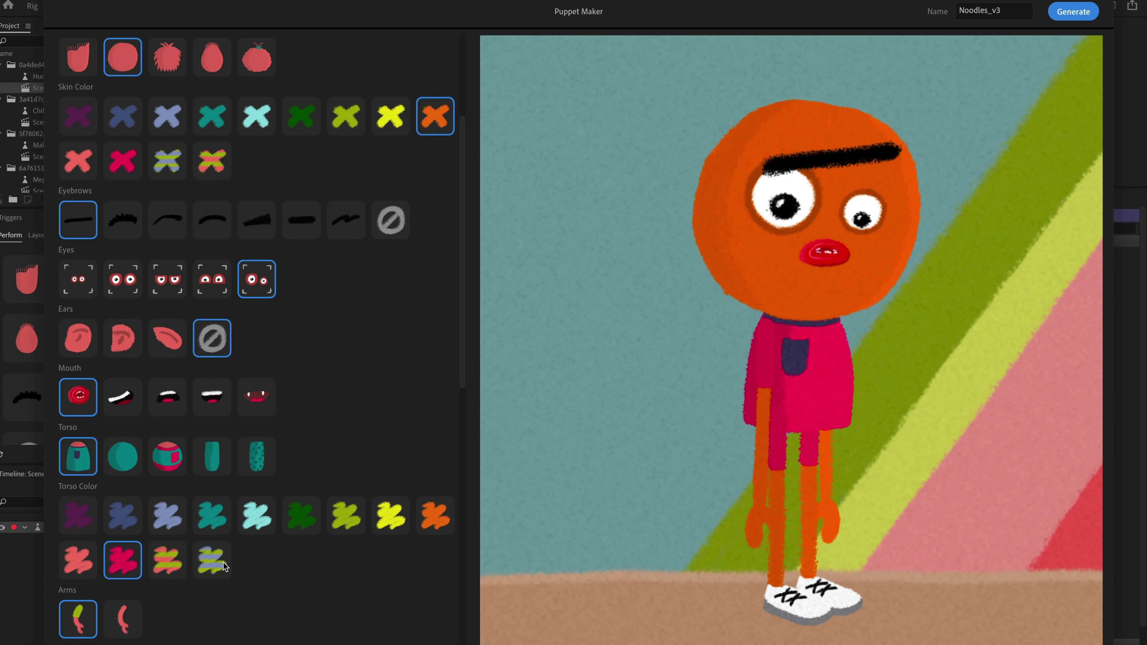
left_click(204, 565)
scroll(309, 421, "up", 5)
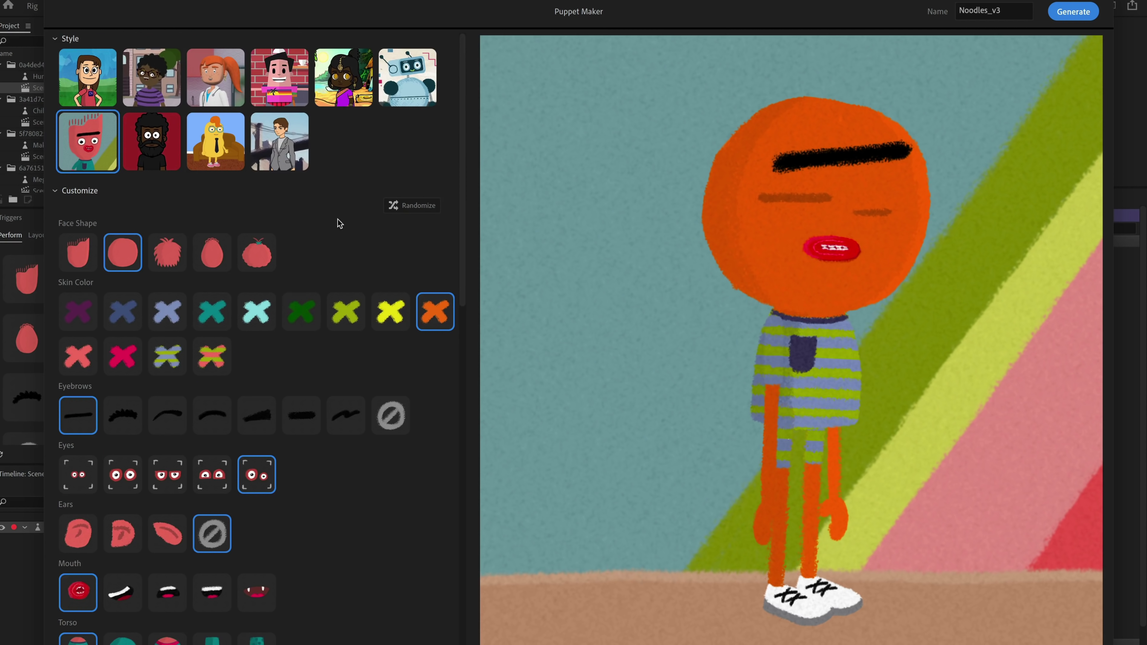
left_click(411, 205)
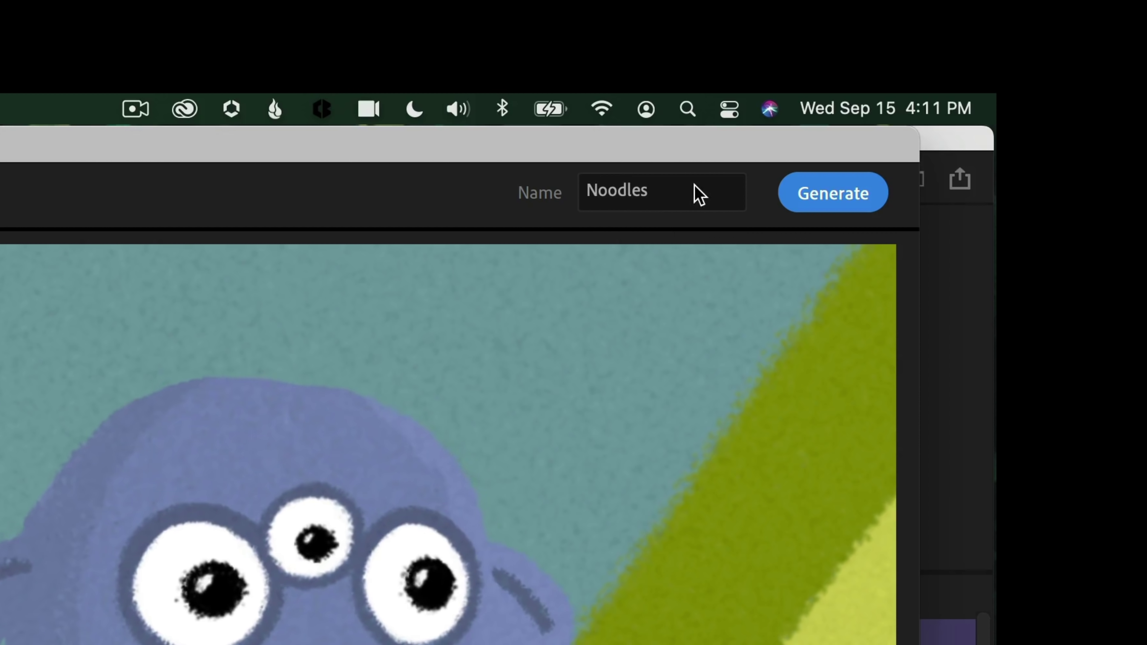
- Replace the puppet name Noodles with Steve in the Name field
double_click(656, 195)
type("Steve")
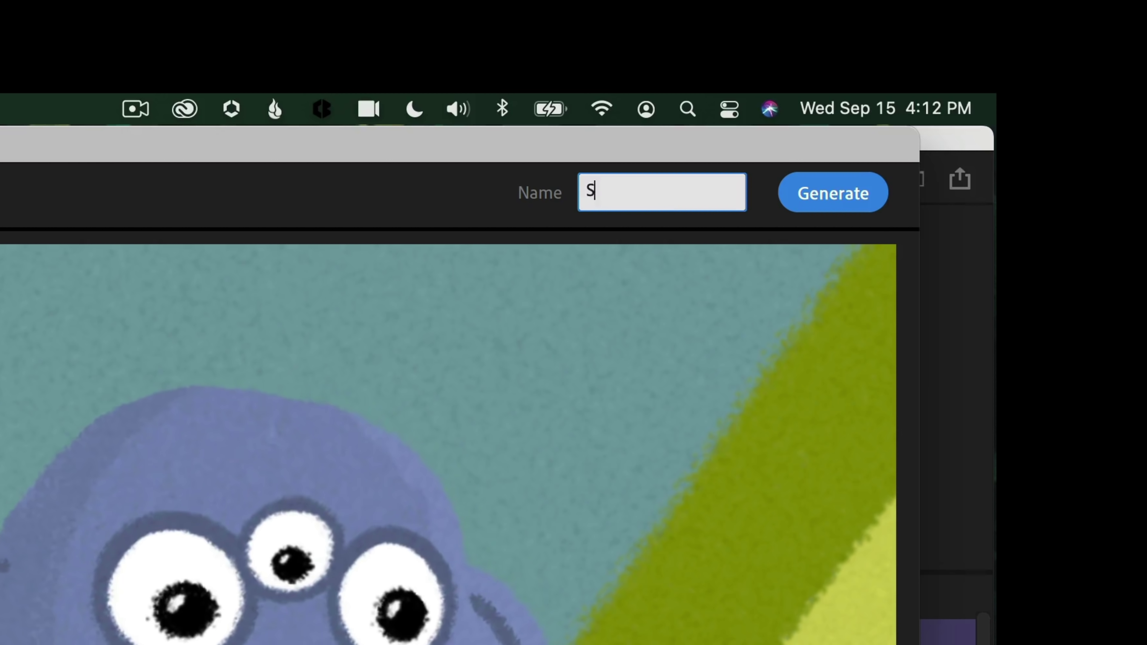
left_click(390, 197)
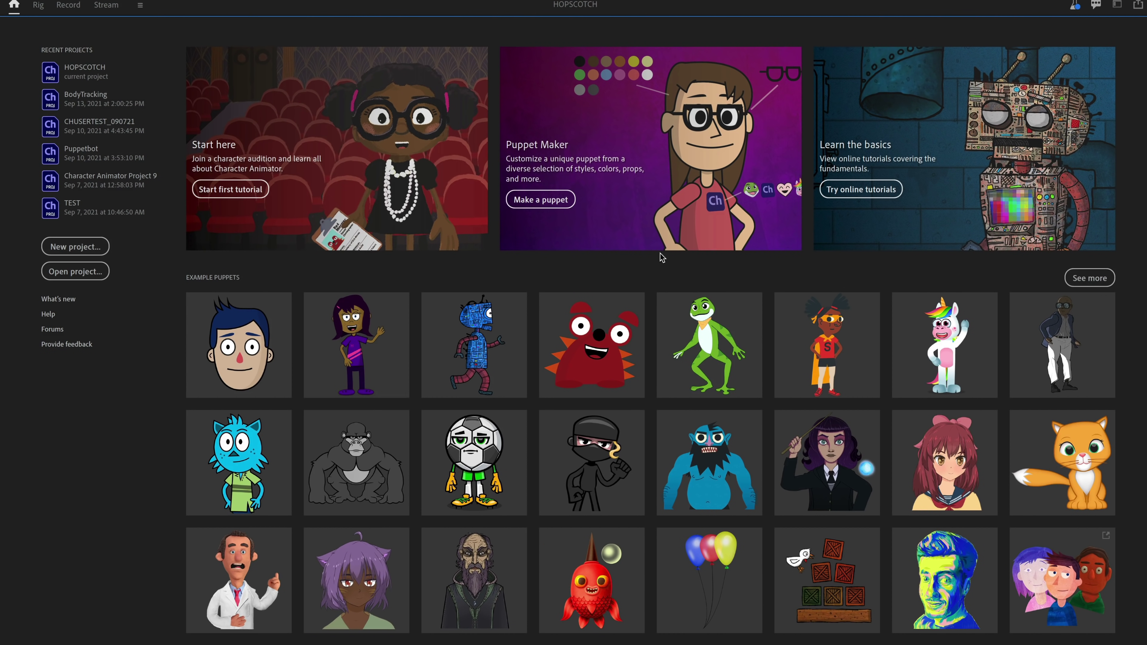
mouse_move(710, 329)
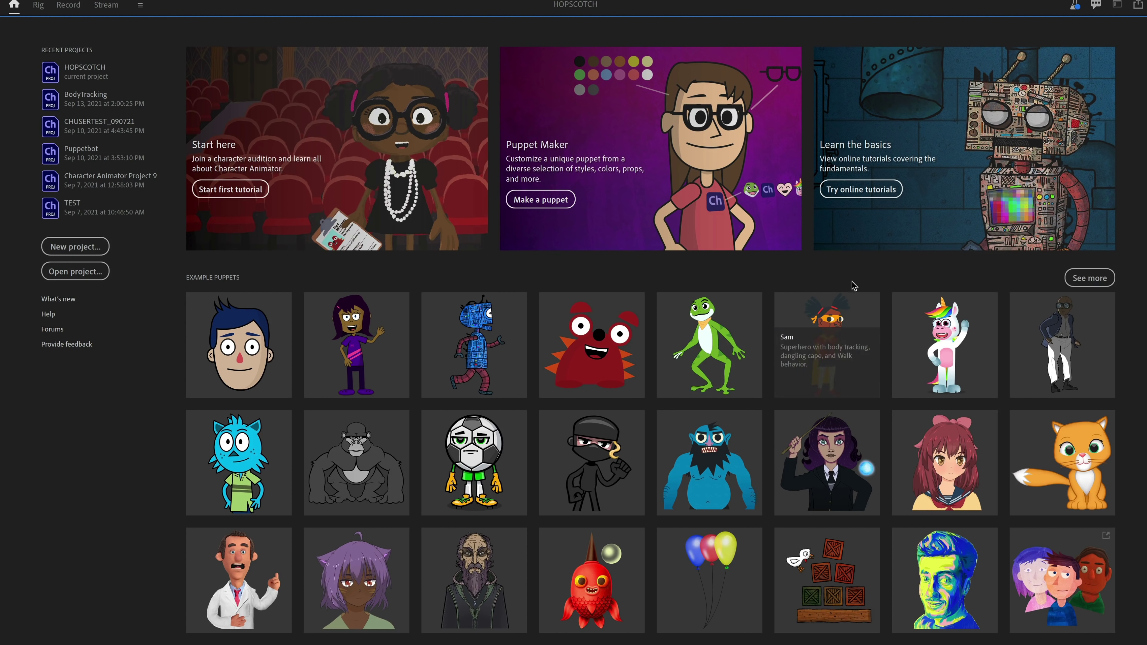
mouse_move(925, 320)
mouse_move(1083, 332)
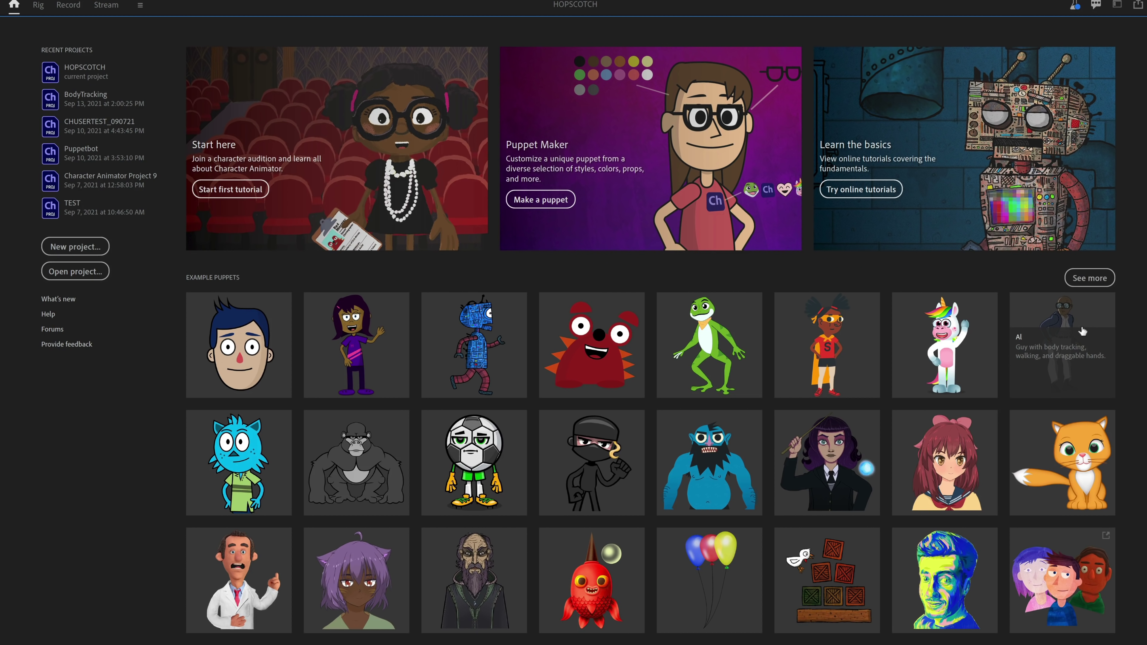
mouse_move(235, 457)
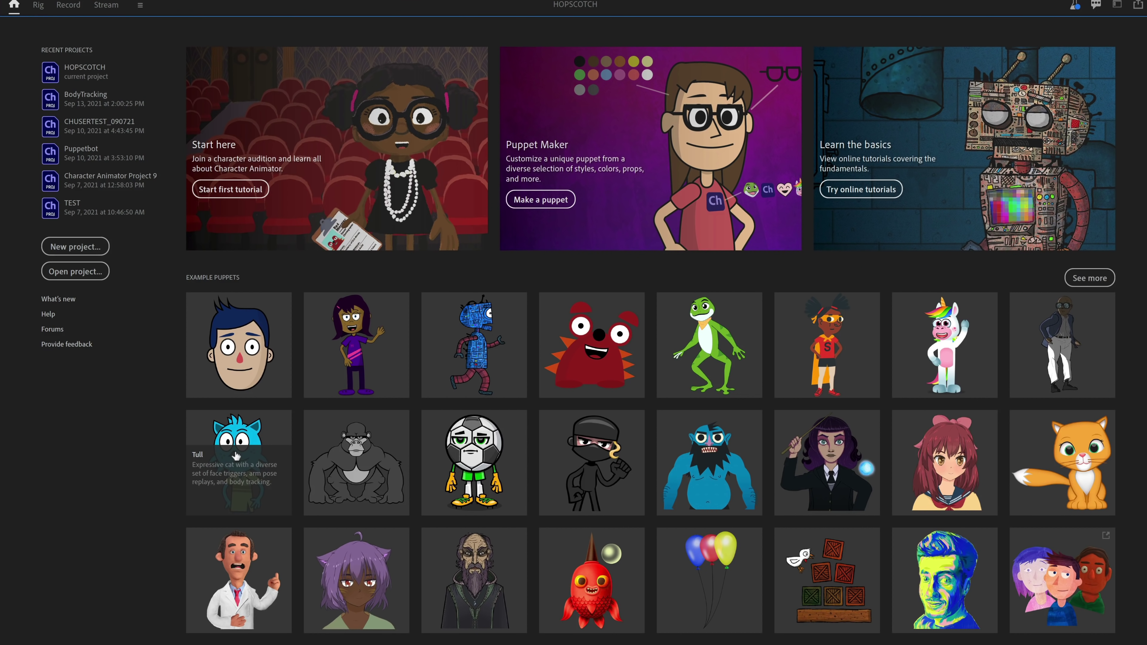
mouse_move(391, 456)
mouse_move(490, 460)
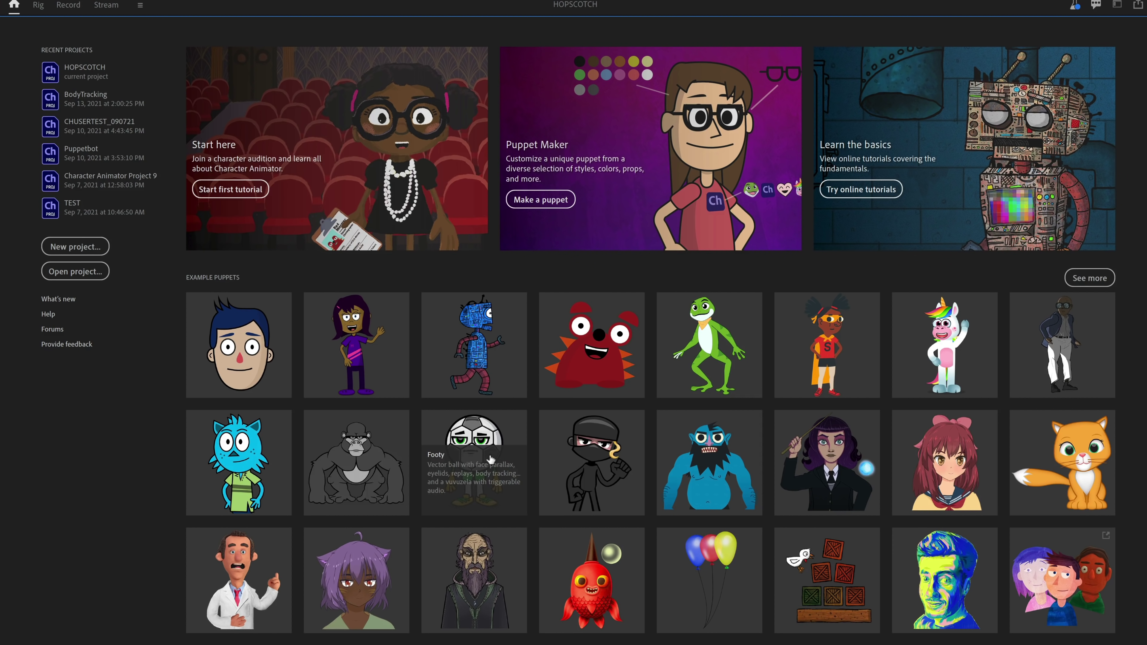
mouse_move(597, 468)
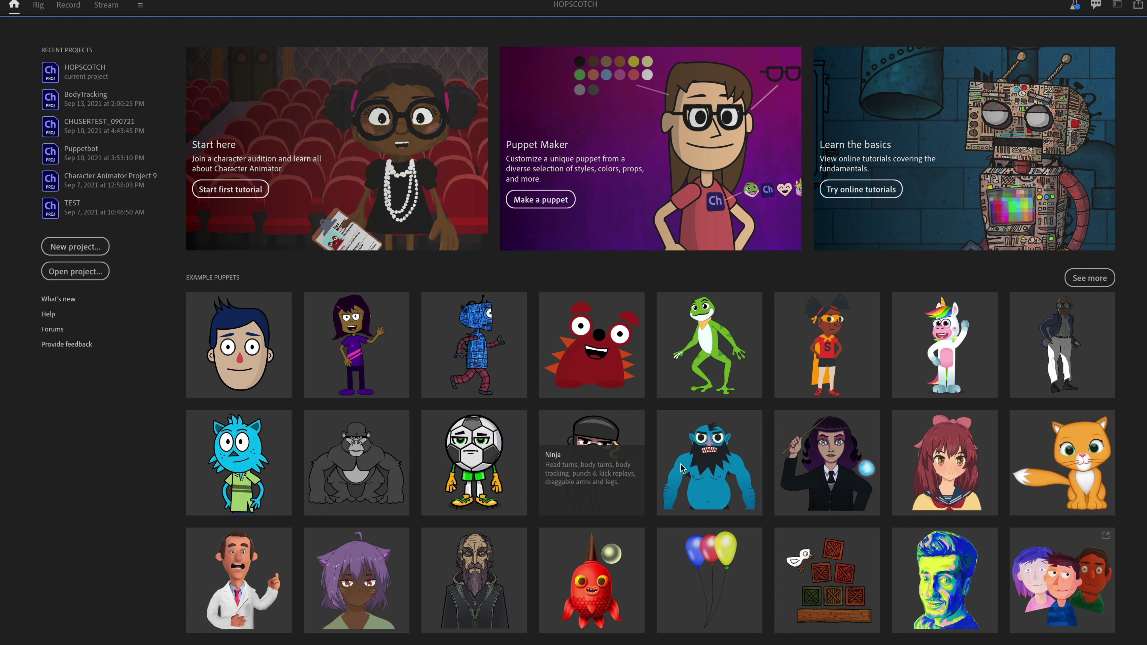
mouse_move(708, 469)
mouse_move(832, 475)
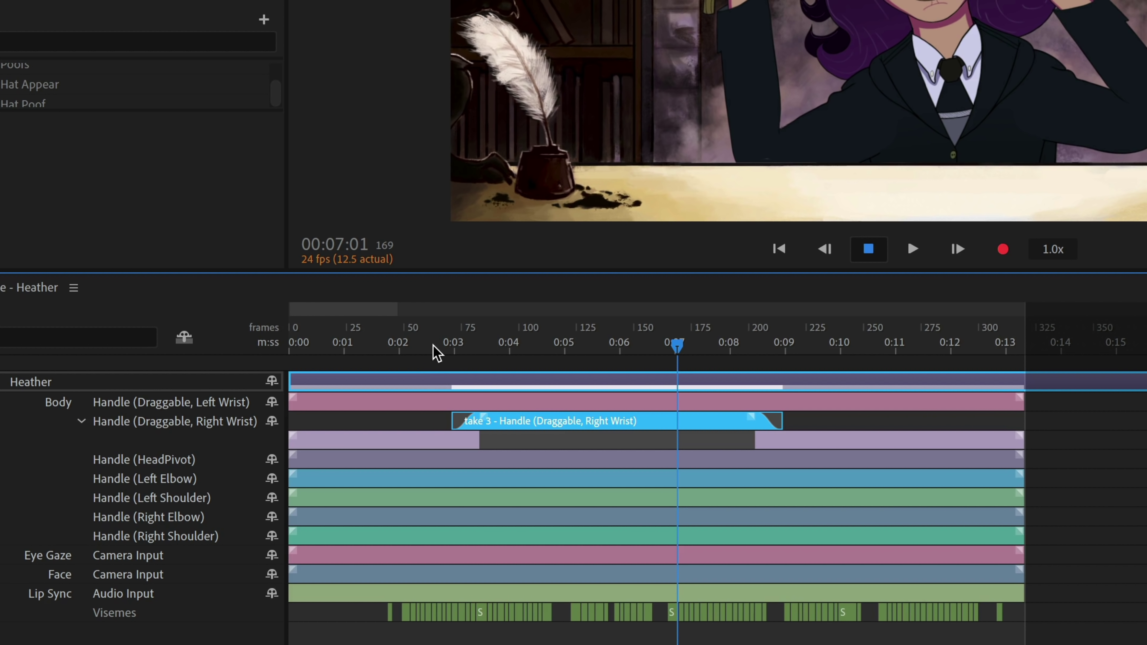
- Preview Heather's arm raise, then untrack Head, Neck, both shoulders, elbows and Right Wrist
left_click(432, 353)
left_click_drag(450, 349, 809, 353)
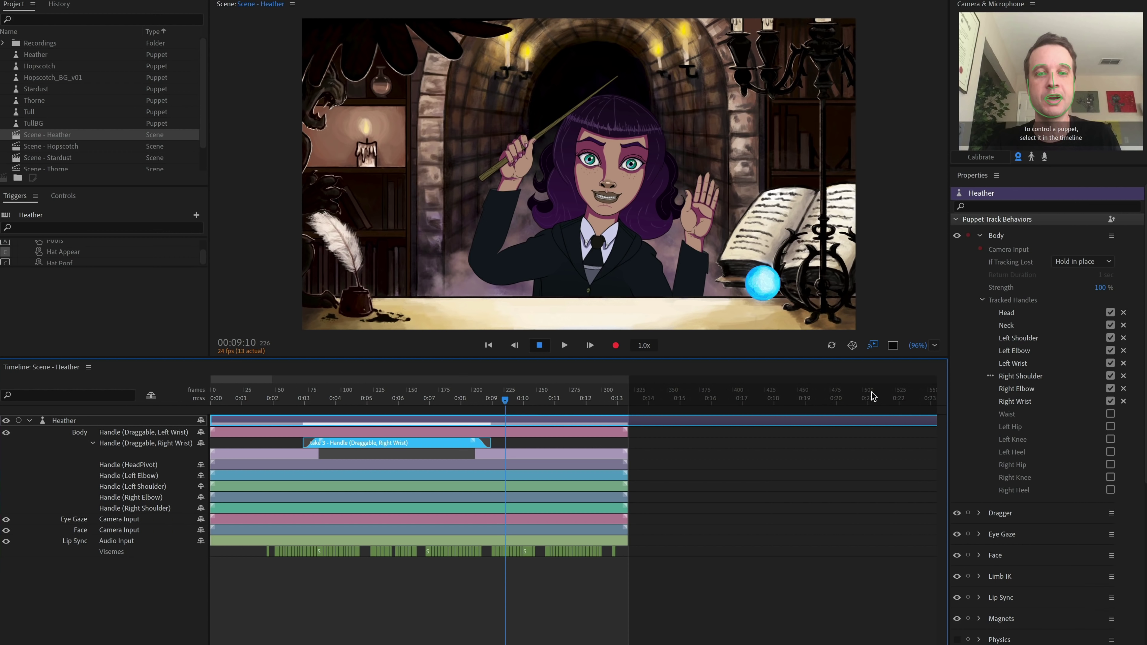
left_click(1110, 312)
left_click(1110, 325)
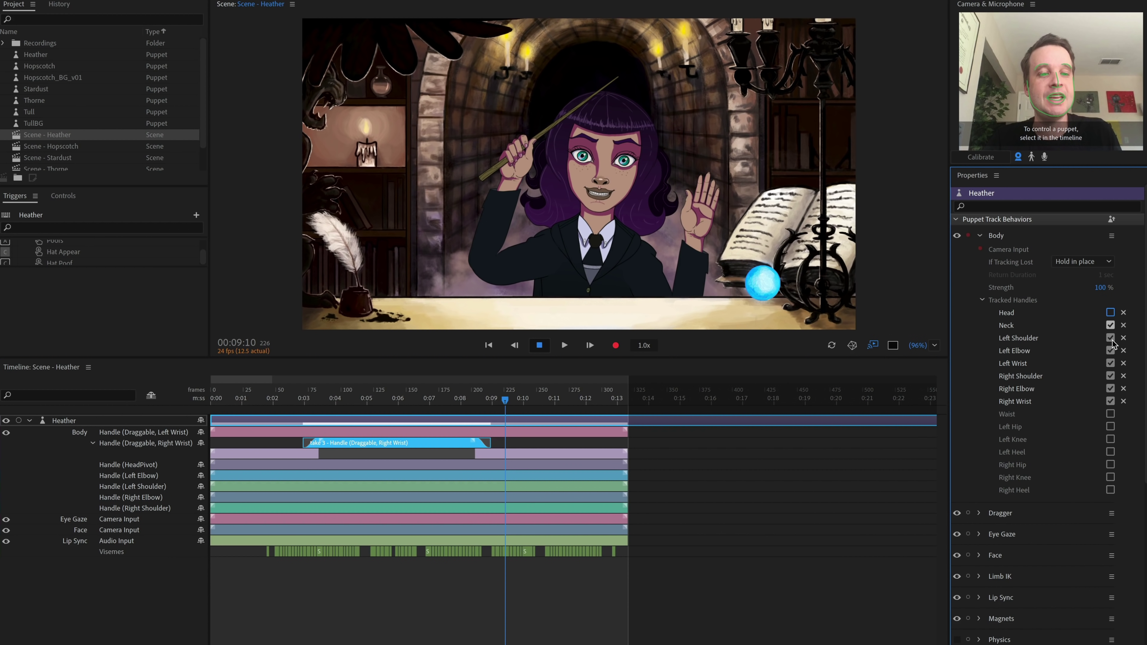
left_click(1111, 337)
left_click(1111, 350)
left_click(1111, 350)
left_click(1111, 376)
left_click(1111, 389)
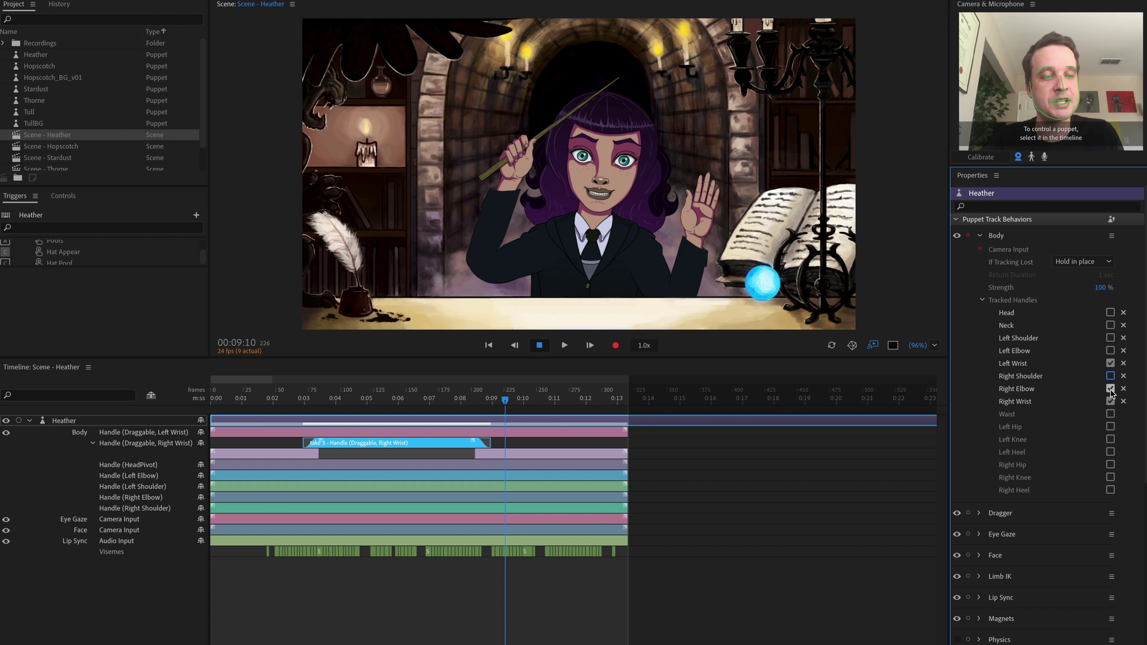
left_click(1111, 402)
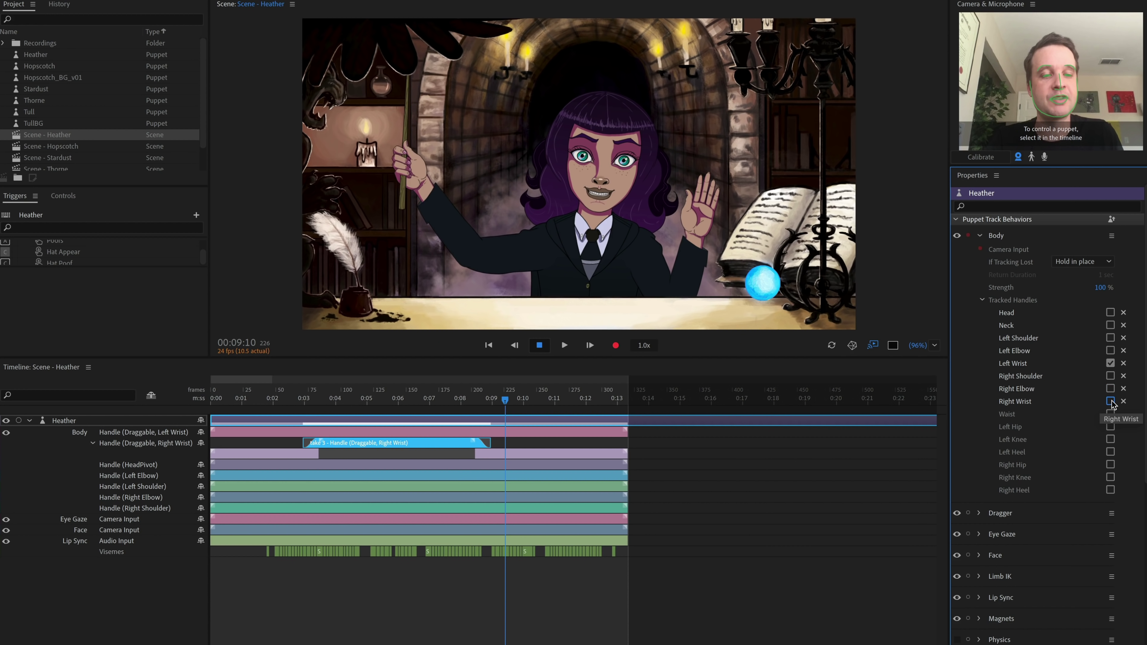